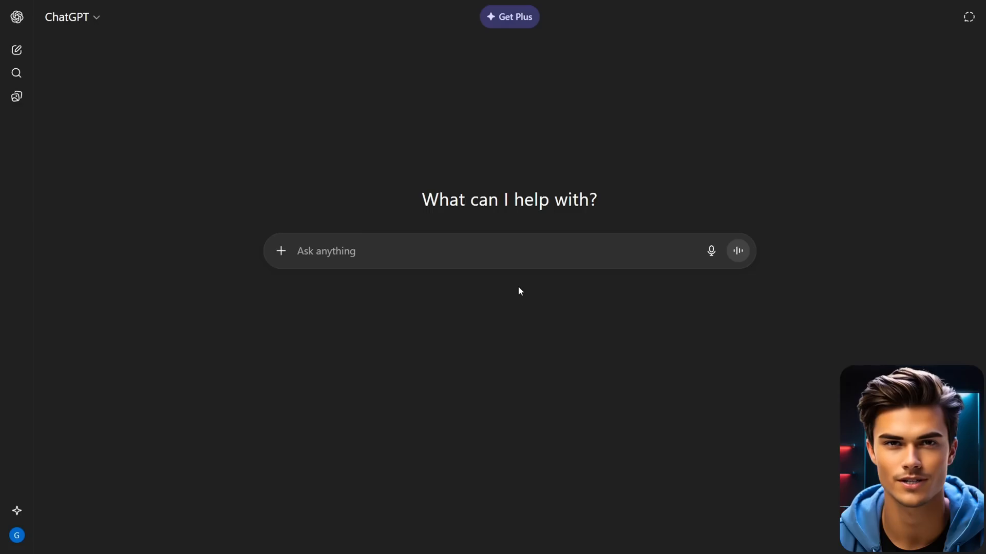
# - Ask ChatGPT for 10 short, brandable YouTube channel names in the fake text niche, in the style of "Phony Texts", without explanations
pyautogui.write('You are a creative YouTube branding expert. Create 10 catchy and unique YouTube channel name ideas for a channel in the "fake text" niche, meaning the channel posts entertaining, dramatic, funny, or emotional fake conversations presented as text messages. The names should: - Be short, memorable, and easy to pronounce - Fit YouTube’s style (1–3 words) - Have the same tone and vibe as the example "Phony Texts" - Avoid using numbers or special characters - Sound natural and brandable Return only the list of 10 name ideas, no explanations.')
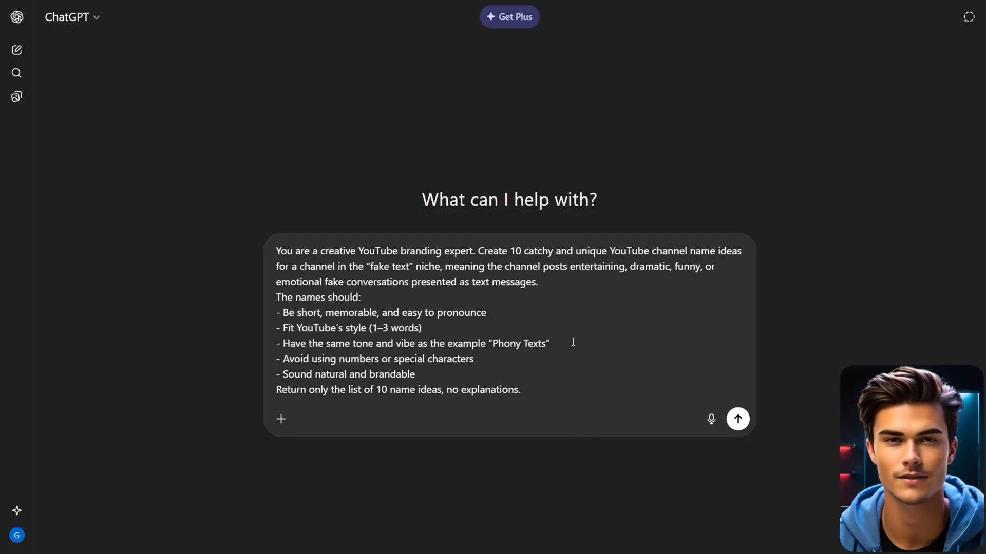
pyautogui.click(737, 419)
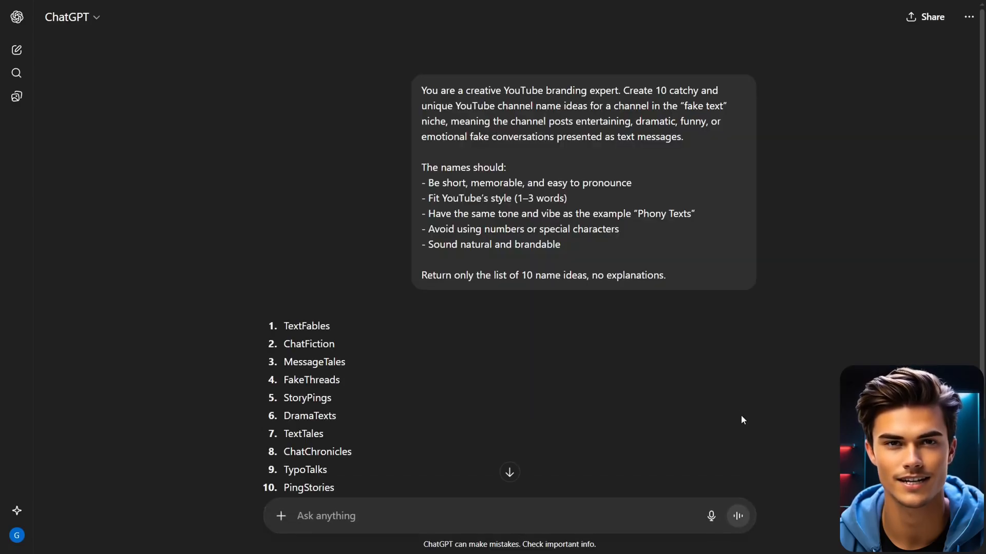
pyautogui.scroll(-2, 741, 420)
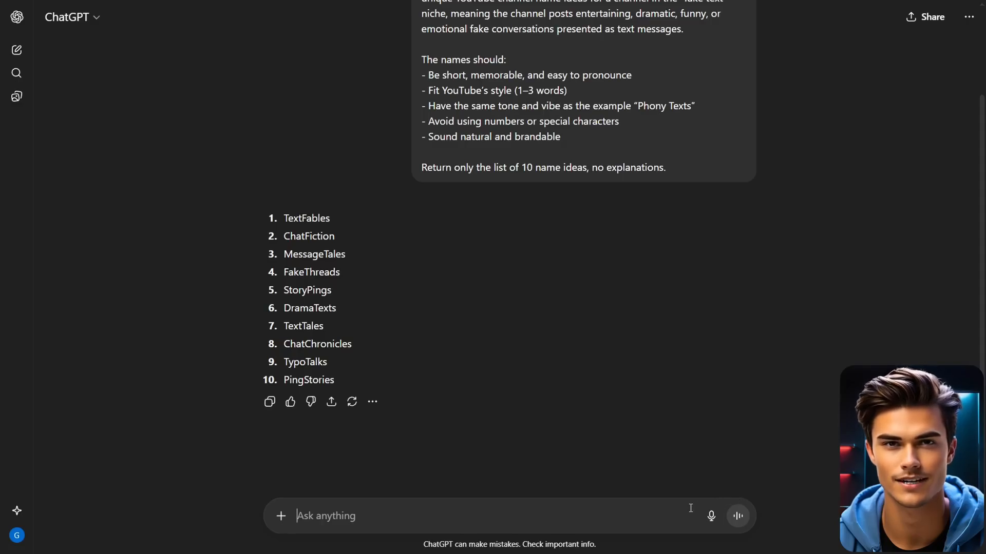
# - Request an SEO-optimized YouTube channel description of 120–160 words for a fake text story channel called TextTales, ending with a subscribe call to action
pyautogui.write('You are an expert YouTube SEO copywriter. Write a compelling, human like, and SEO optimized YouTube channel description for a channel called [INSERT CHANNEL NAME HERE]. The channel is about entertaining and creative fake text message stories, including drama, relationships, horror, funny moments, and emotional chats, all told through realistic phone message visuals. Make the description: - Engaging and easy to read (avoid robotic tone) - Include relevant SEO keywords naturally (fake texts, chat stories, text message stories, fake conversations, etc.) - Written in paragraph form (not bullet points) - Around 120–160 words - End with a short call to action encouraging viewers to subscribe')
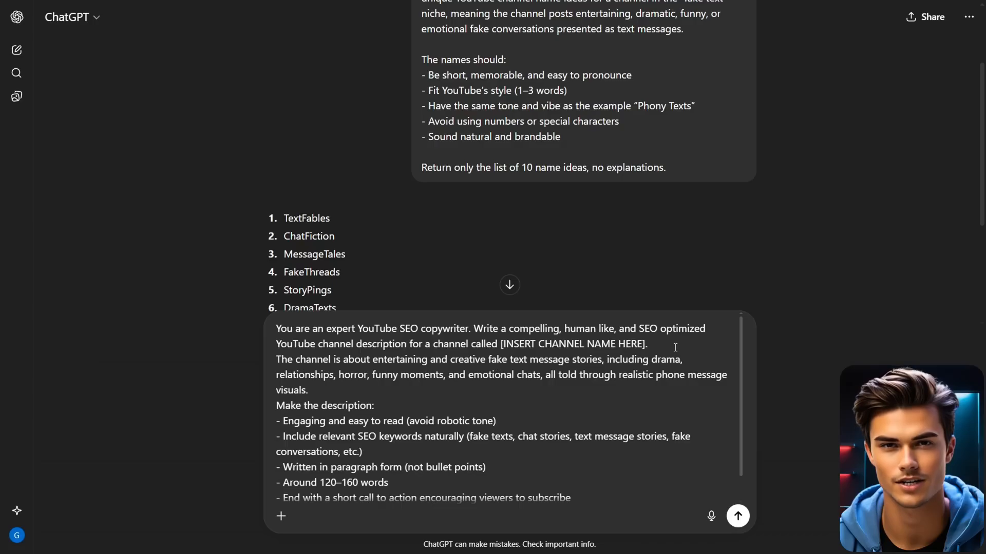
pyautogui.scroll(-4, 503, 231)
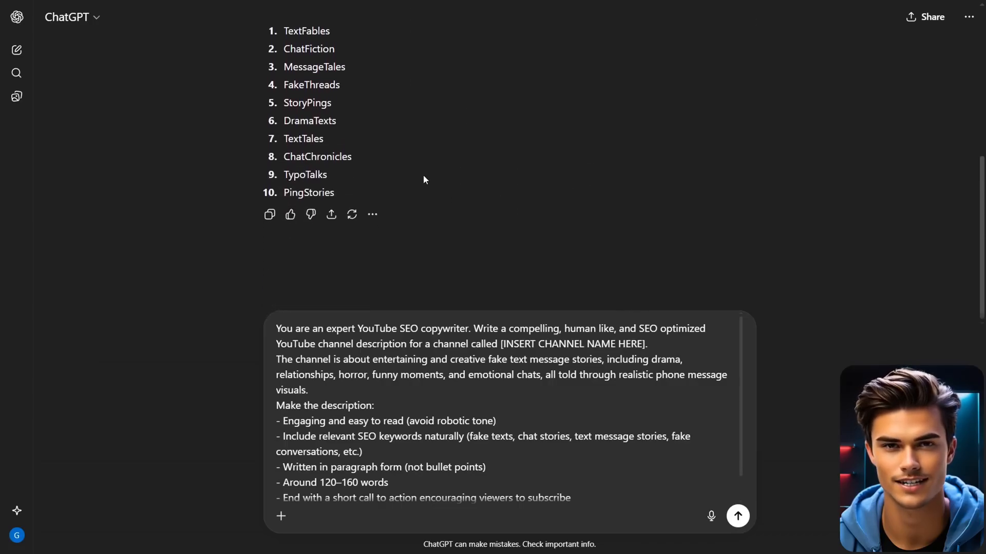
pyautogui.doubleClick(321, 138)
pyautogui.hotkey('ctrl', 'c')
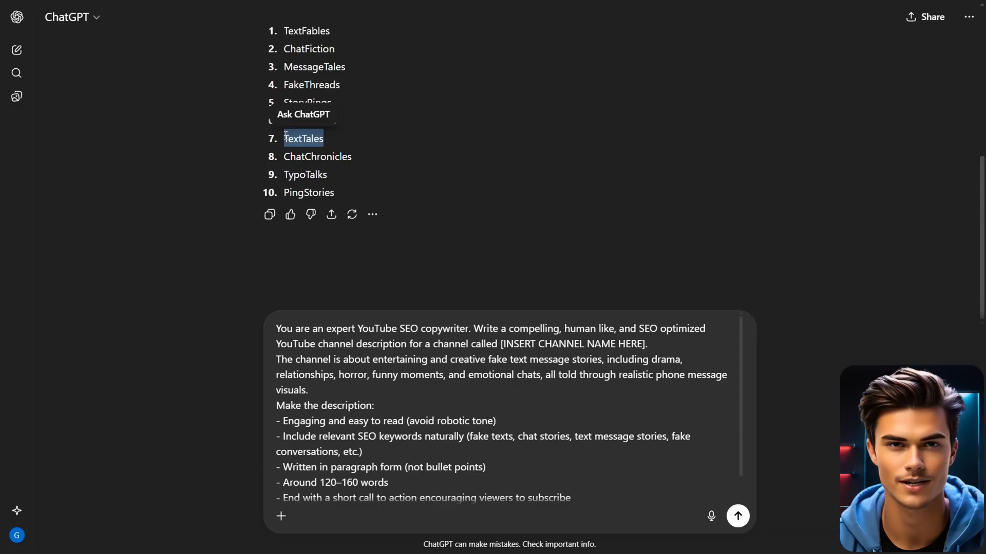
pyautogui.moveTo(641, 344); pyautogui.dragTo(502, 344)
pyautogui.hotkey('ctrl', 'v')
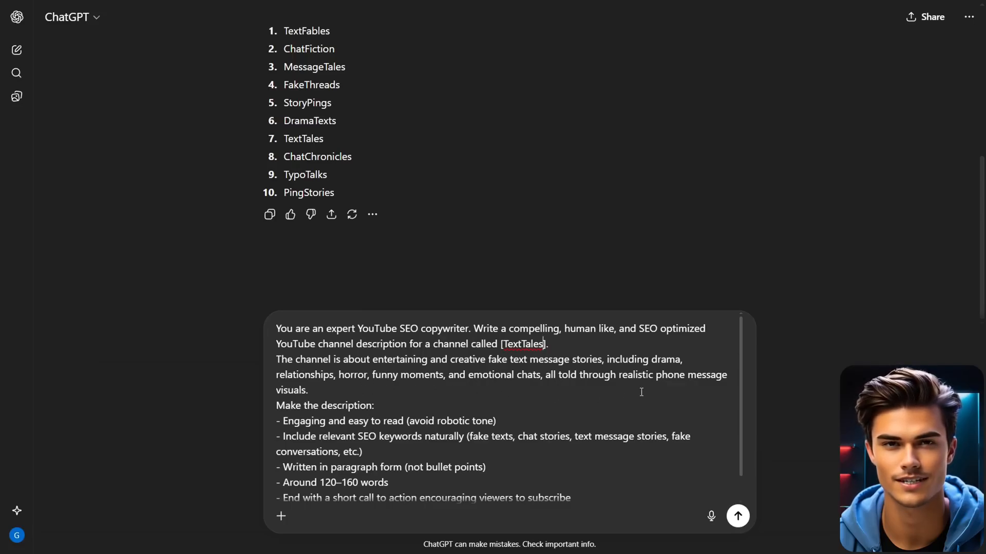
pyautogui.scroll(-1, 646, 387)
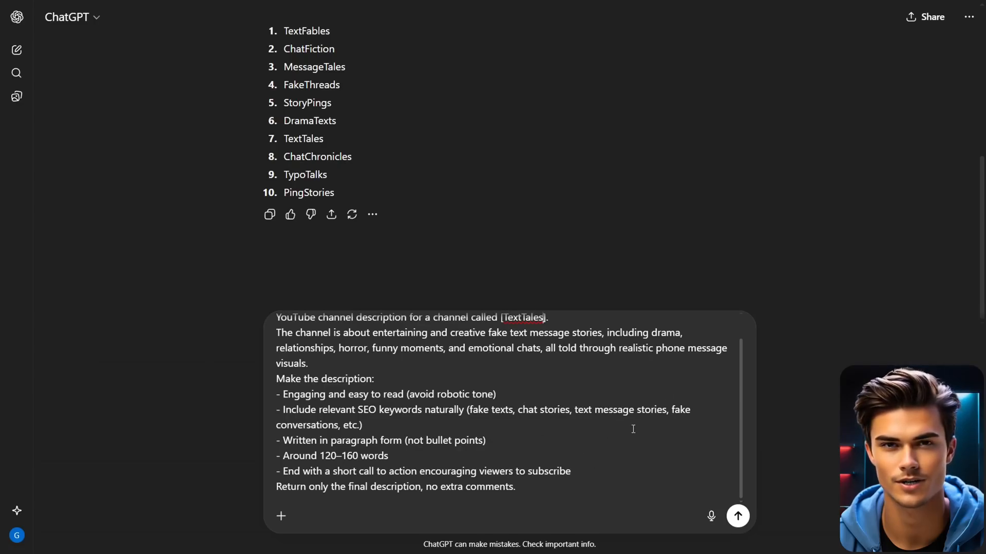
pyautogui.click(737, 516)
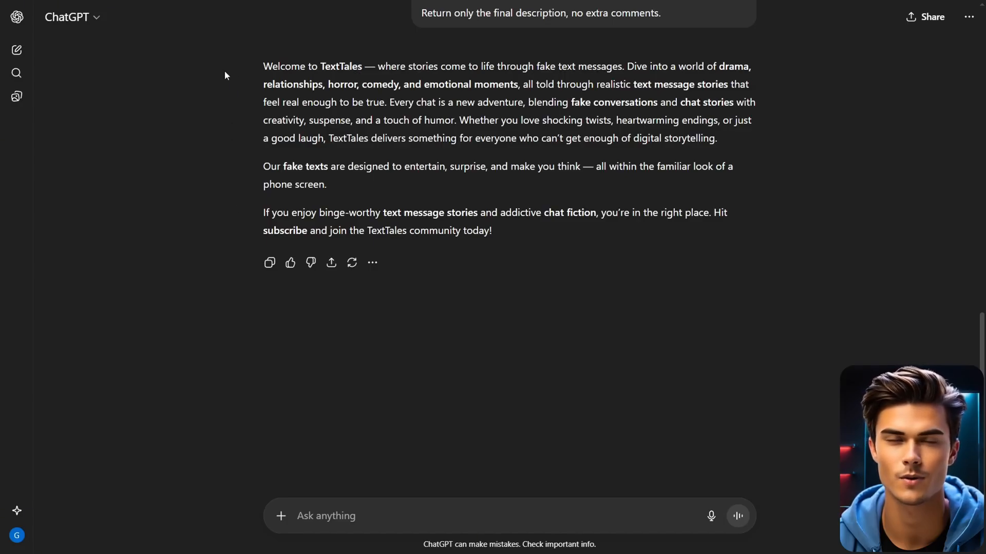
# - Review the generated channel description, and check the name, handle and description in the YouTube Studio channel profile
pyautogui.scroll(5, 231, 159)
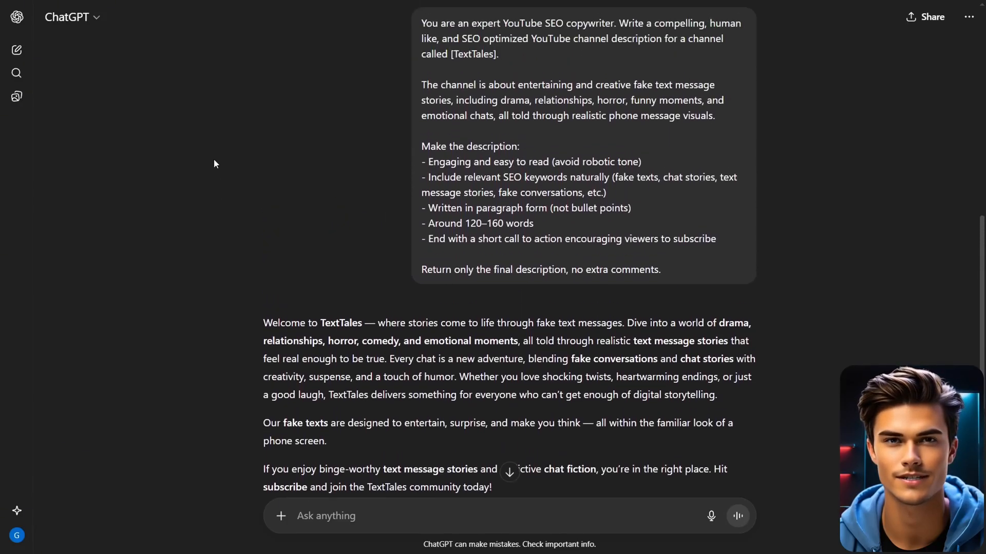
pyautogui.scroll(-3, 236, 198)
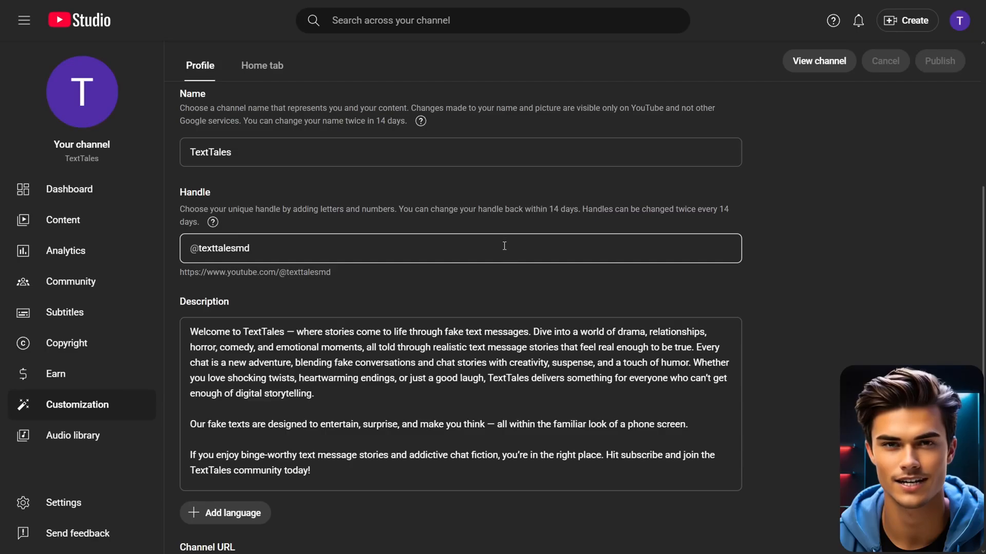
pyautogui.scroll(-2, 603, 264)
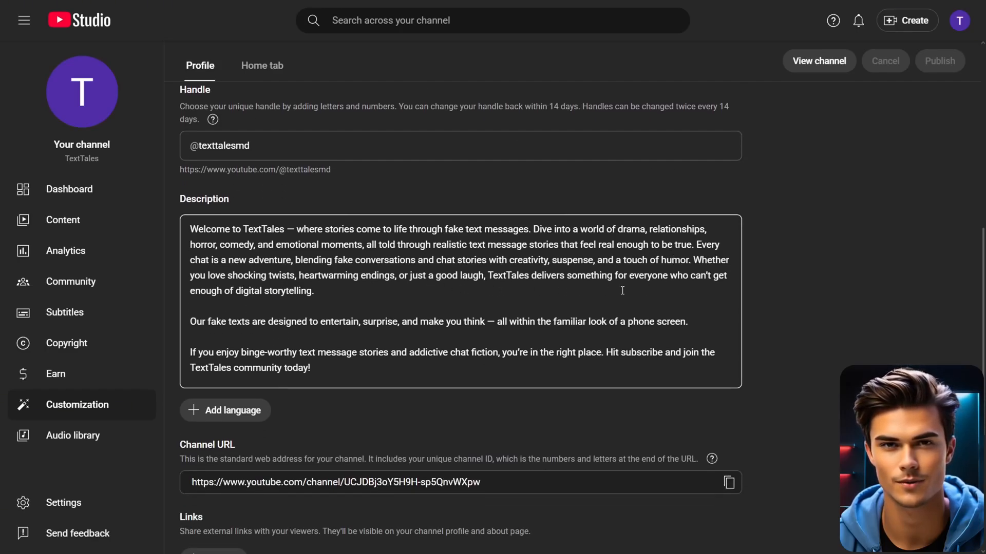
pyautogui.scroll(7, 585, 260)
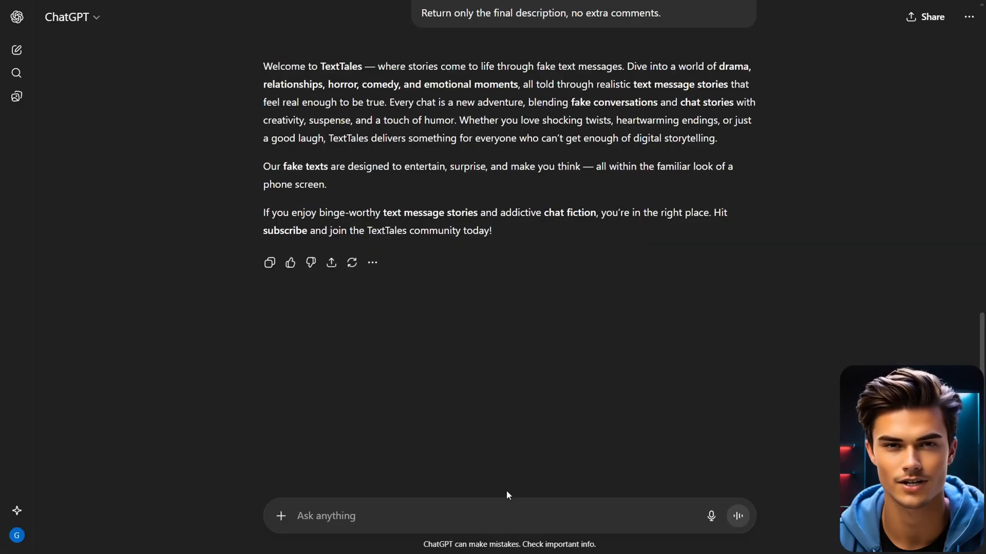
# - Return to ChatGPT and request a detailed image generation prompt for a modern, clean YouTube channel logo, with TextTales as the channel name
pyautogui.click(502, 504)
pyautogui.hotkey('ctrl', 'v')
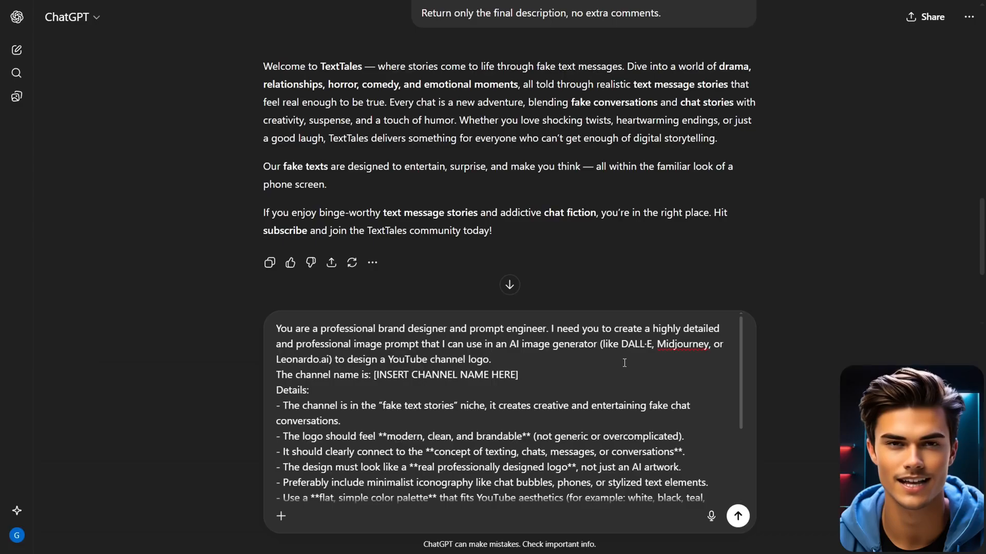
pyautogui.moveTo(363, 66); pyautogui.dragTo(321, 67)
pyautogui.hotkey('ctrl', 'c')
pyautogui.moveTo(517, 375); pyautogui.dragTo(414, 376)
pyautogui.hotkey('ctrl', 'v')
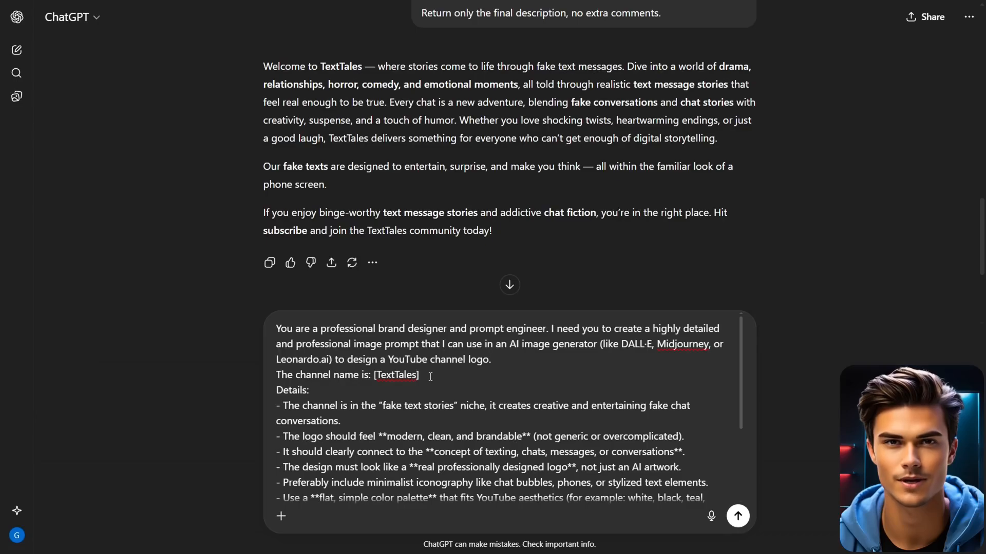
pyautogui.scroll(-1, 717, 372)
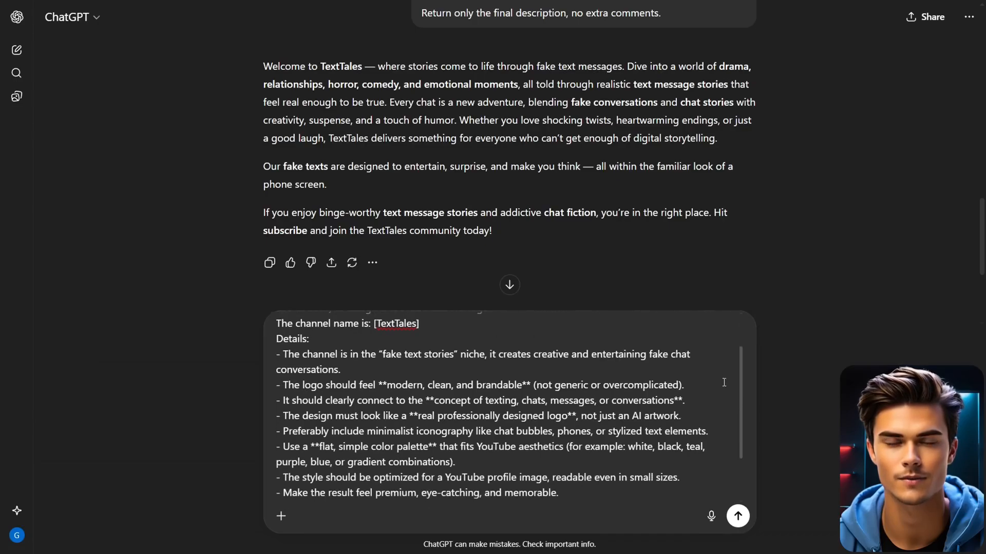
pyautogui.scroll(-2, 718, 384)
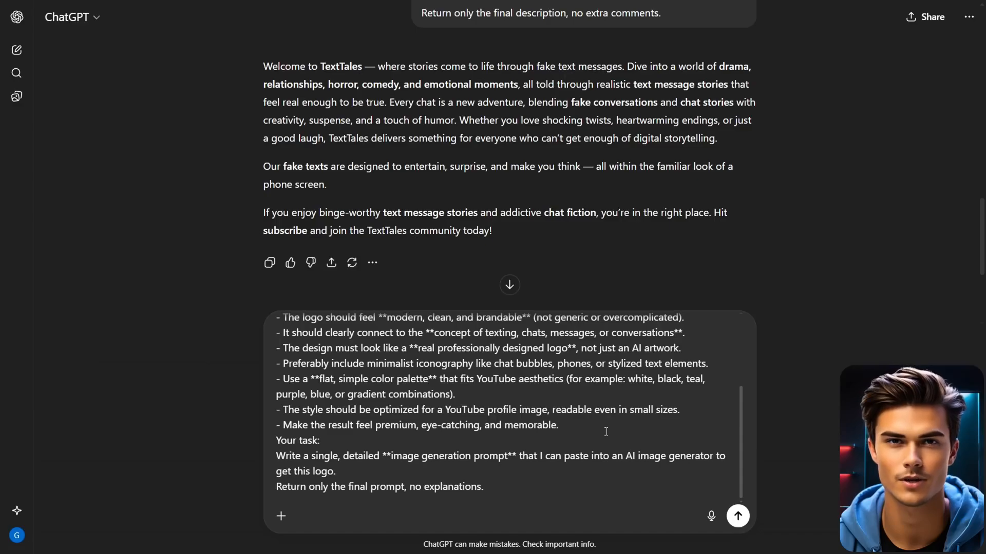
pyautogui.press('Return')
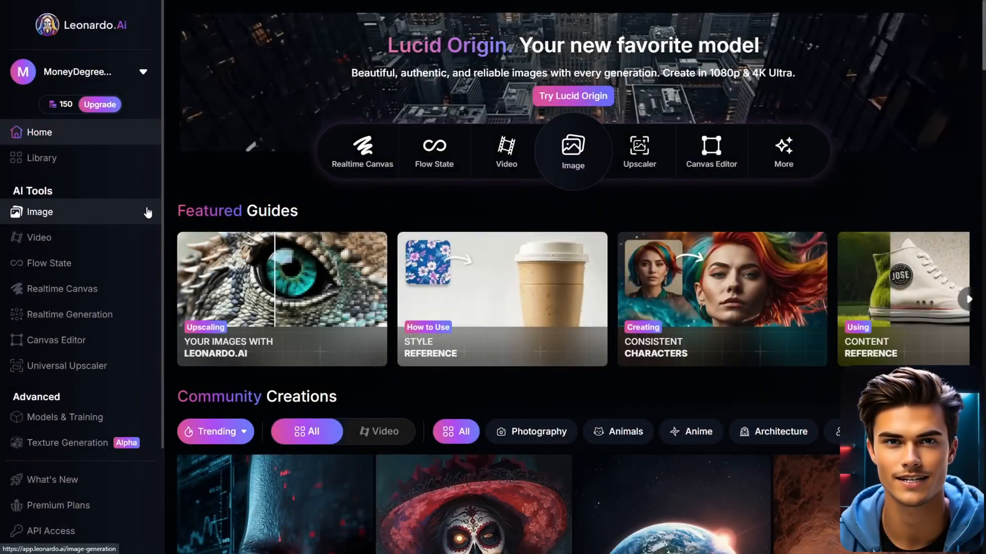
# - Open Leonardo.Ai's image generator and set it up with the Ideogram 3.0 model and 1:1 image dimensions
pyautogui.click(148, 211)
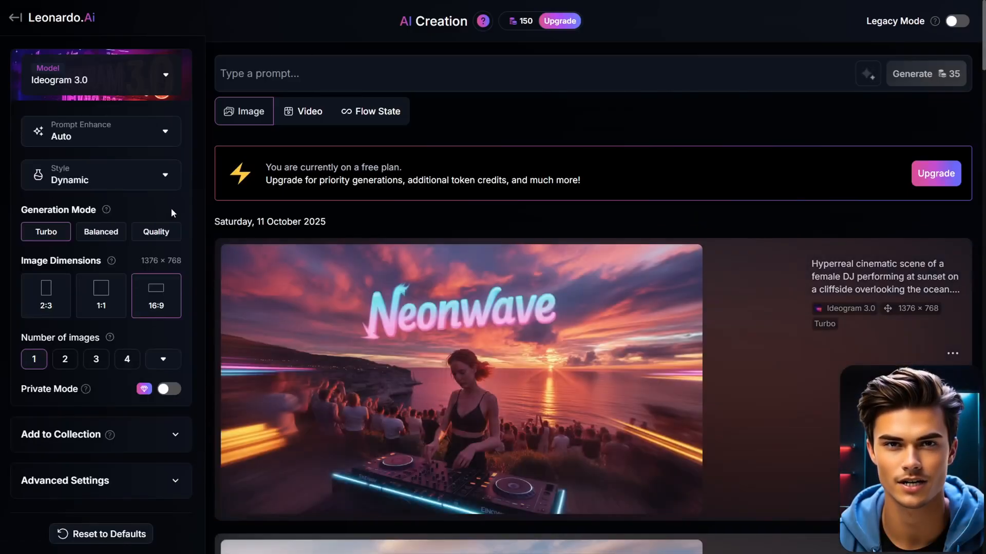
pyautogui.click(166, 82)
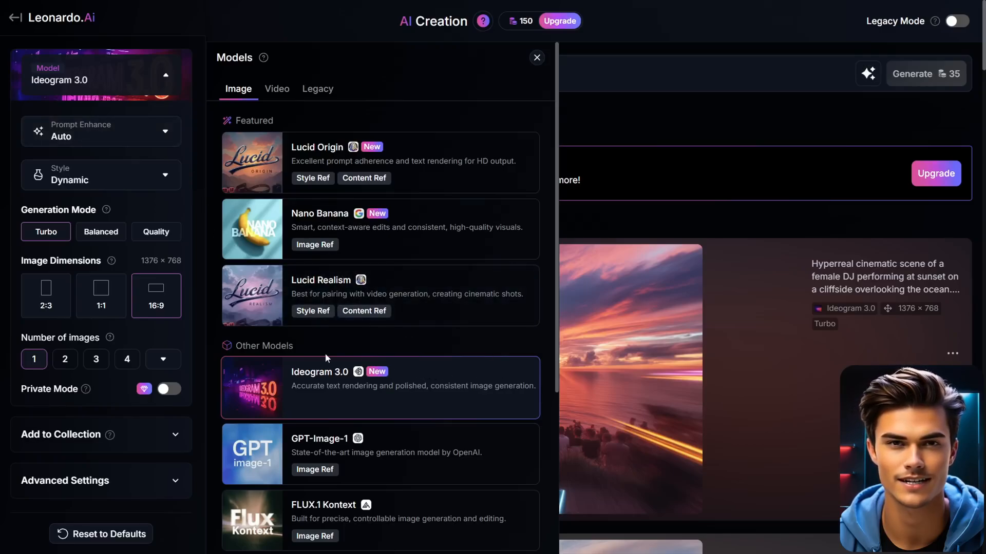
pyautogui.click(115, 294)
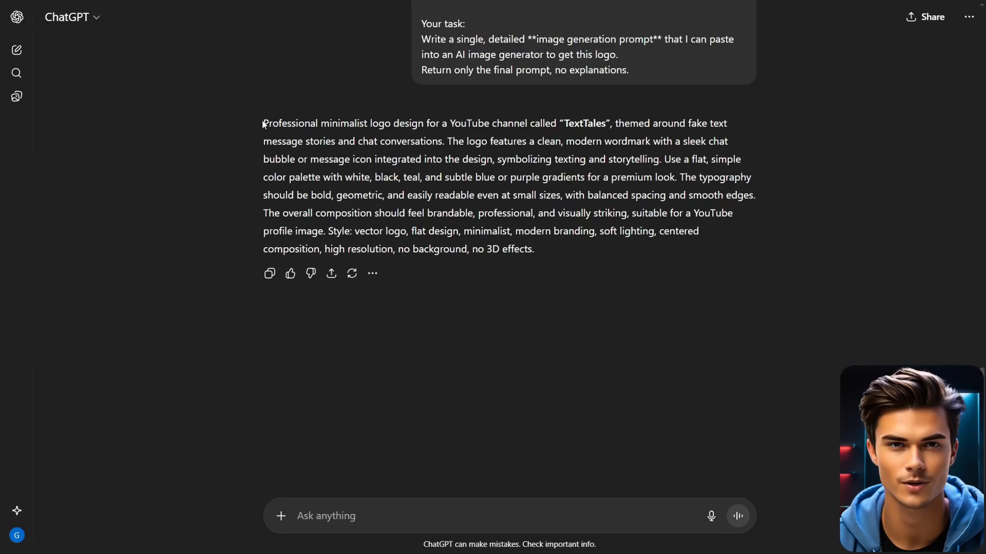
# - Copy the TextTales logo prompt from ChatGPT into Leonardo.Ai, generate the logo image and open the result
pyautogui.moveTo(264, 123); pyautogui.dragTo(538, 250)
pyautogui.hotkey('ctrl', 'c')
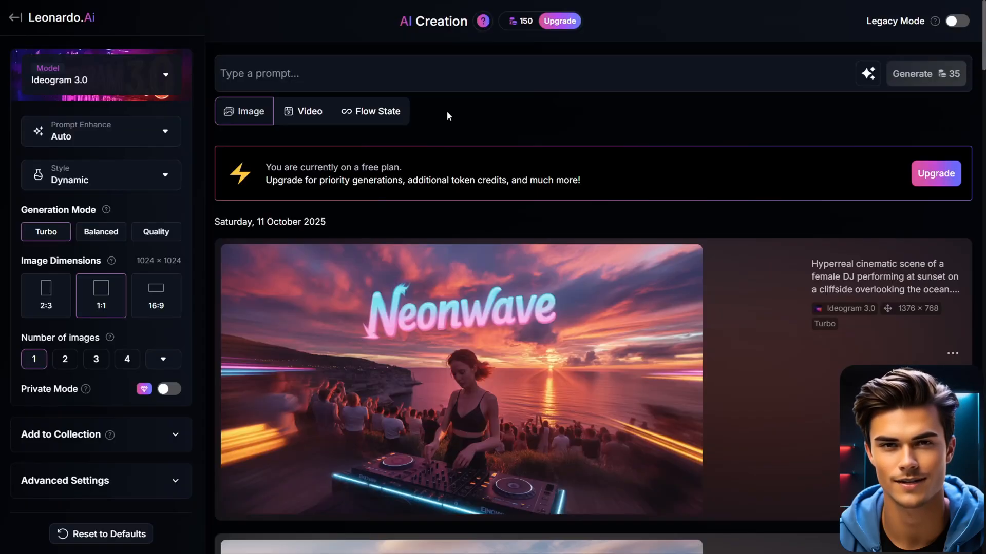
pyautogui.click(433, 77)
pyautogui.hotkey('ctrl', 'v')
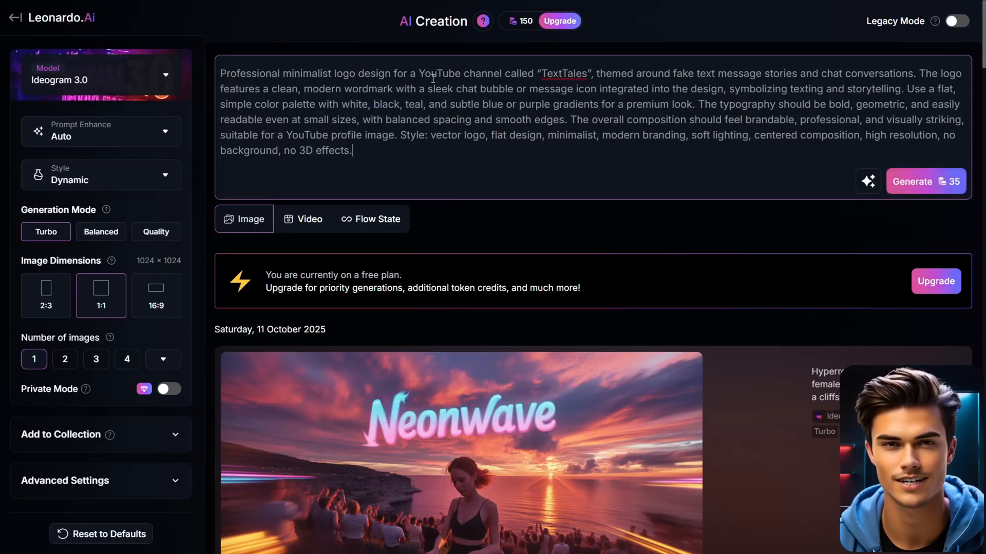
pyautogui.click(916, 181)
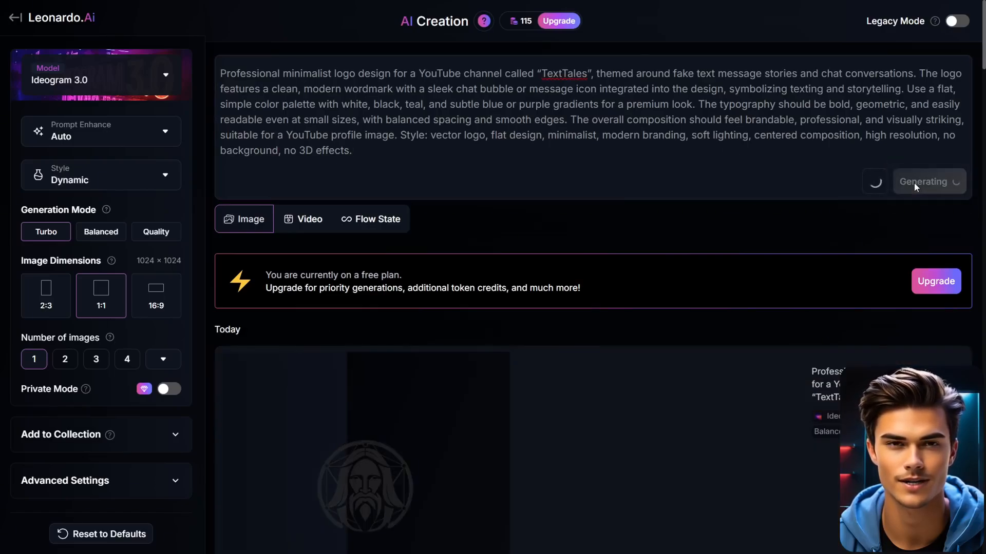
pyautogui.scroll(-5, 613, 163)
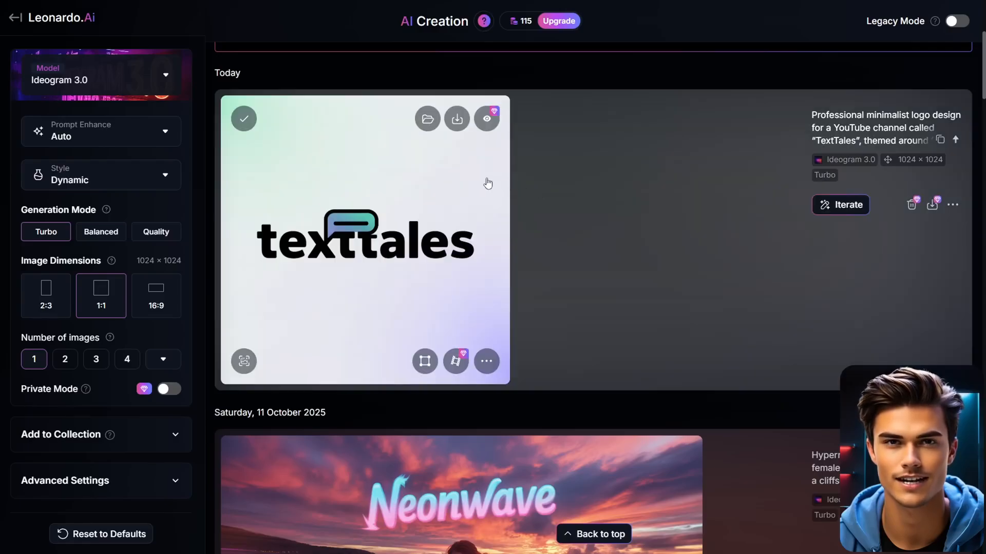
pyautogui.click(477, 180)
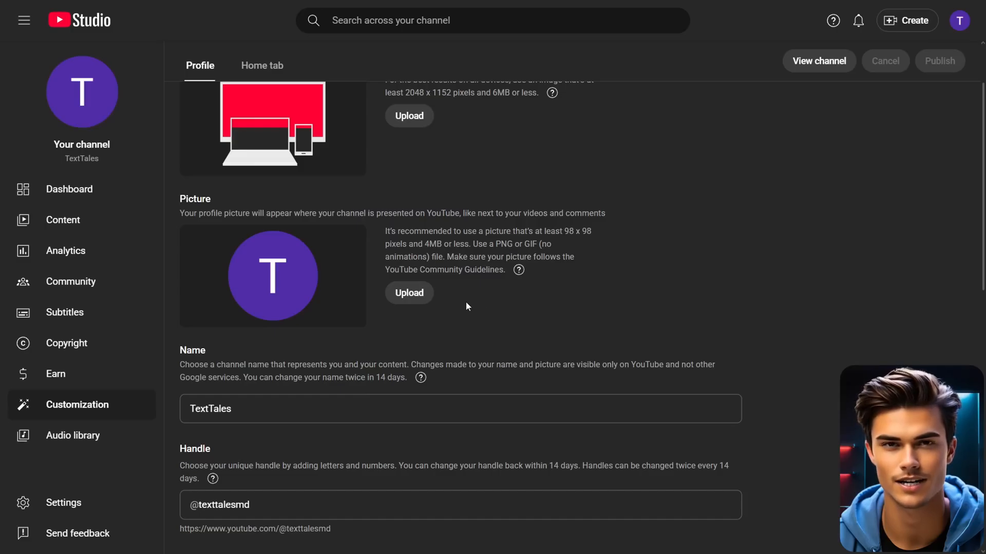
# - Switch to YouTube Studio, upload the texttales logo as the channel's profile picture with the full image crop, and publish the change
pyautogui.click(410, 293)
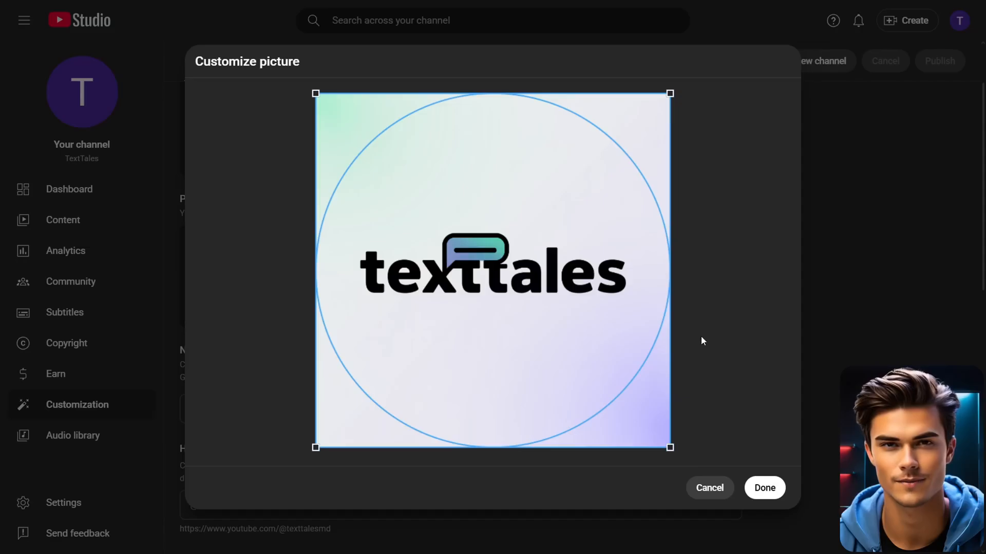
pyautogui.click(766, 485)
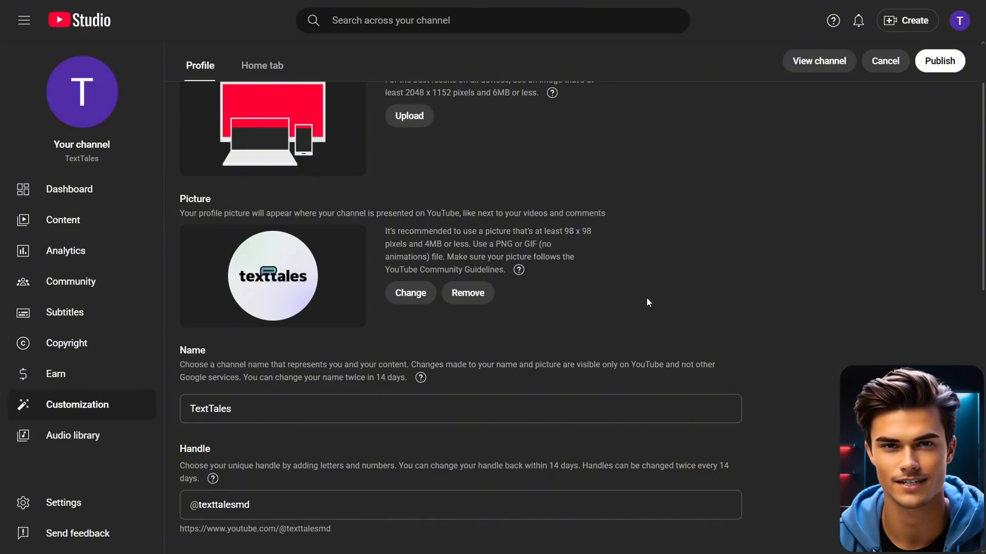
pyautogui.scroll(2, 651, 298)
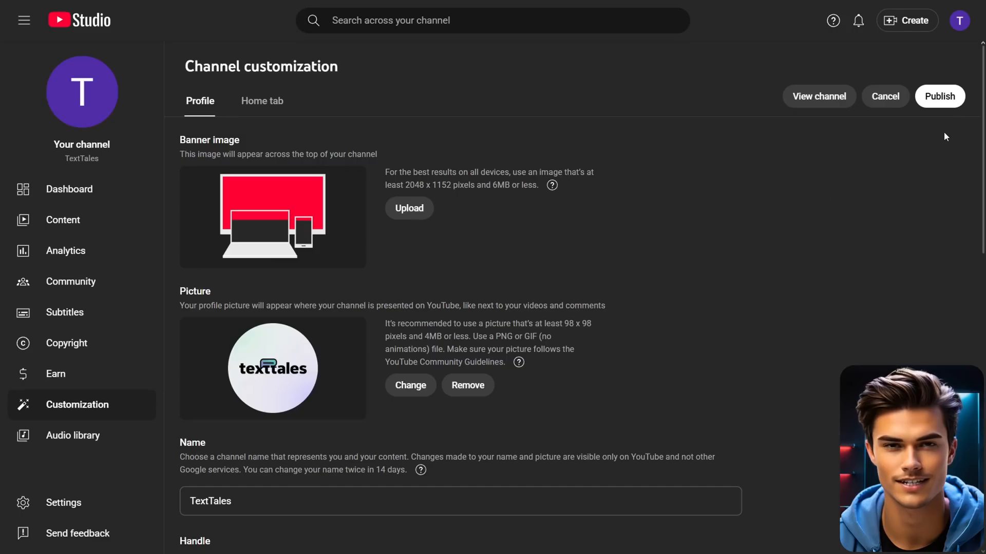
pyautogui.click(944, 94)
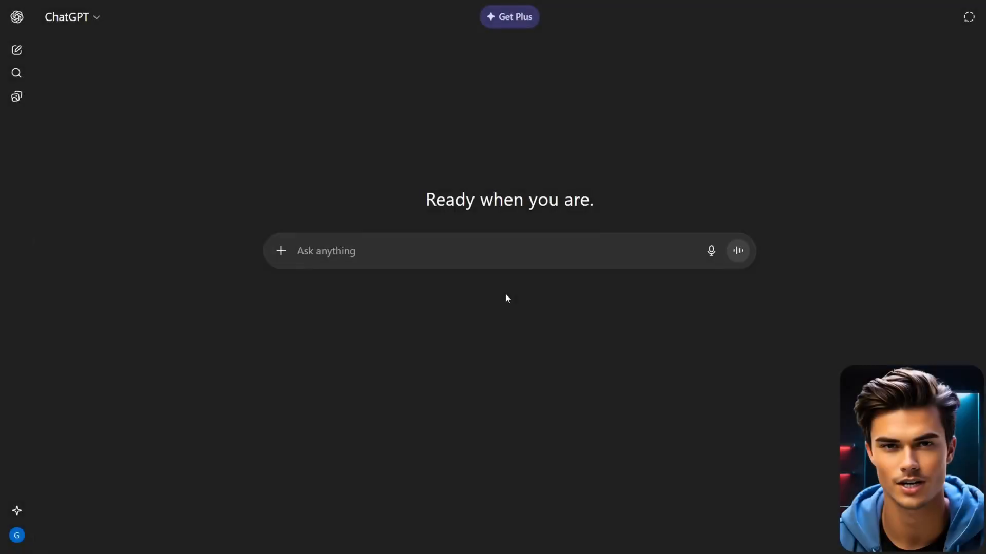
# - Ask ChatGPT in a new chat for 5 viral fake chat story prompts with plot twists for 45–60 second videos, and review the ideas
pyautogui.click(480, 252)
pyautogui.hotkey('ctrl', 'v')
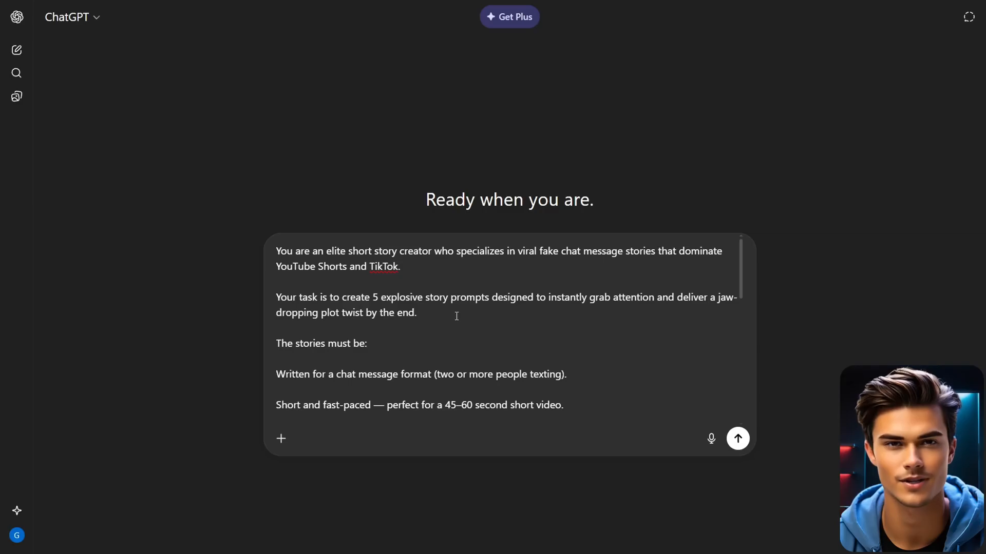
pyautogui.scroll(-1, 462, 313)
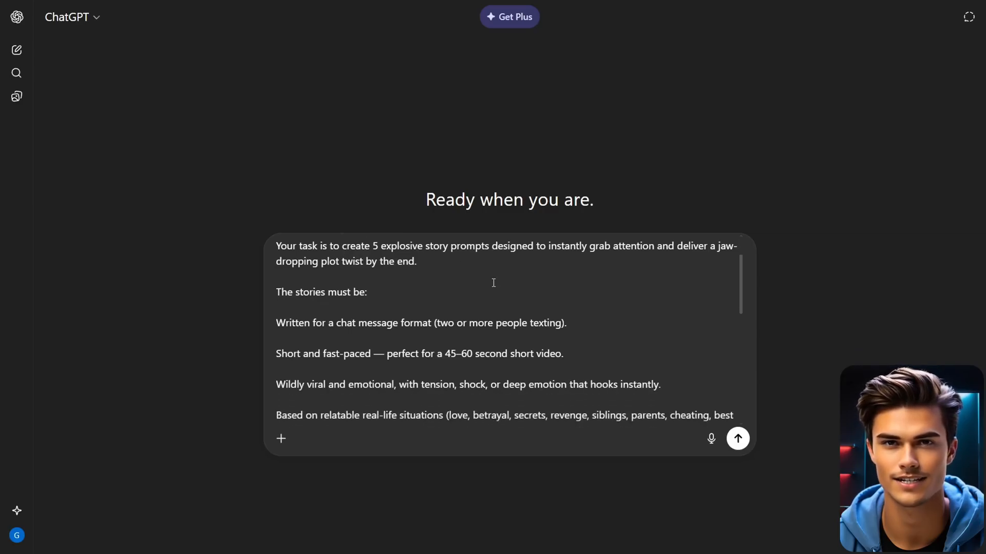
pyautogui.scroll(-2, 598, 315)
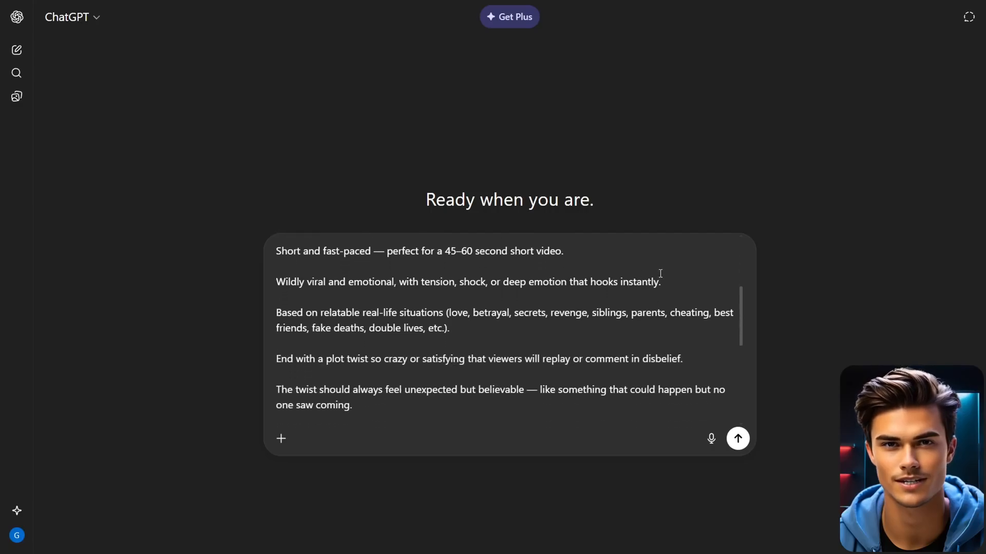
pyautogui.scroll(-1, 671, 282)
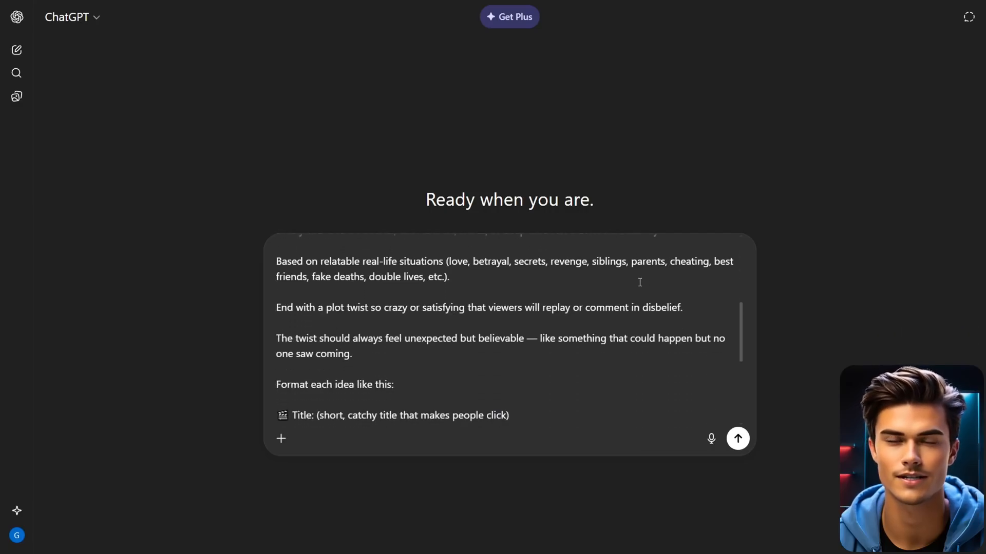
pyautogui.scroll(-1, 562, 288)
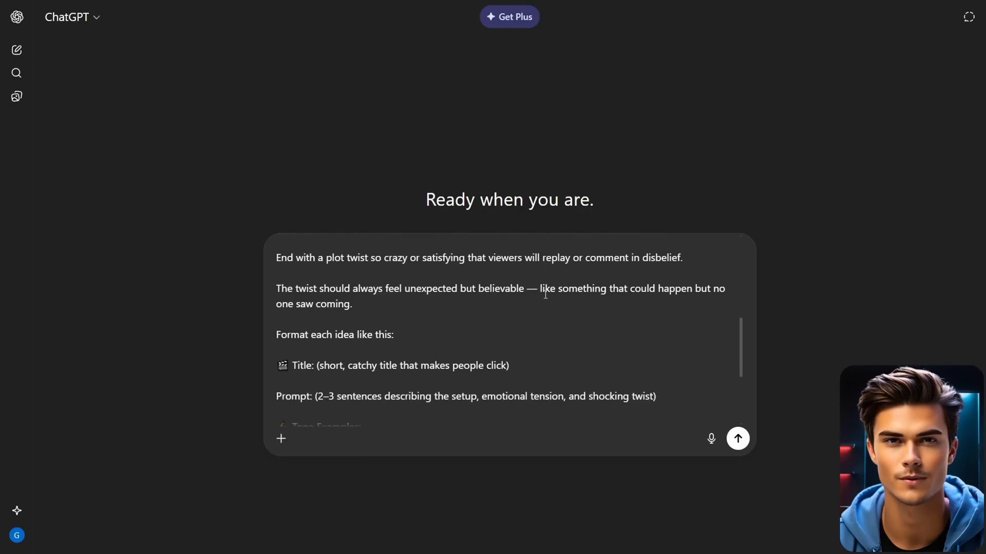
pyautogui.scroll(-3, 554, 306)
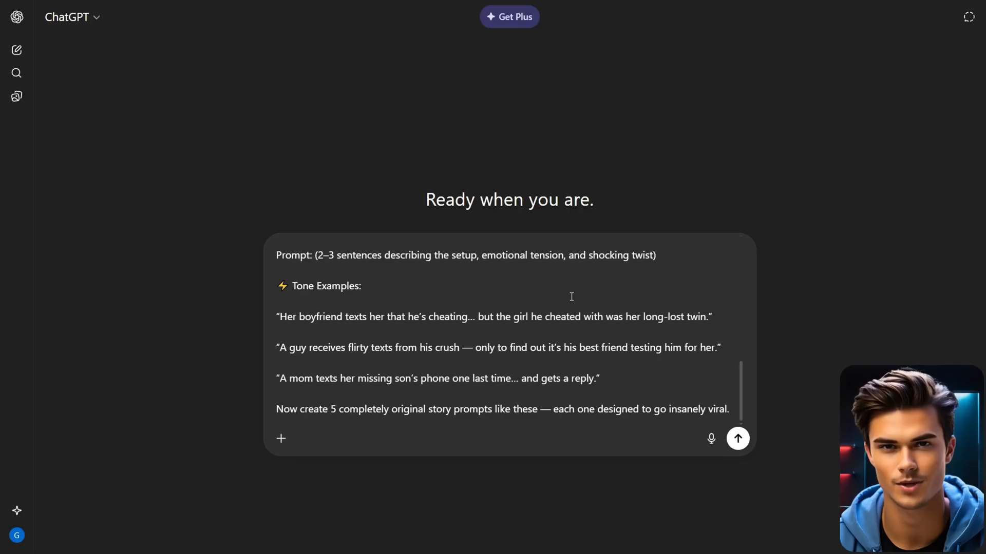
pyautogui.click(738, 439)
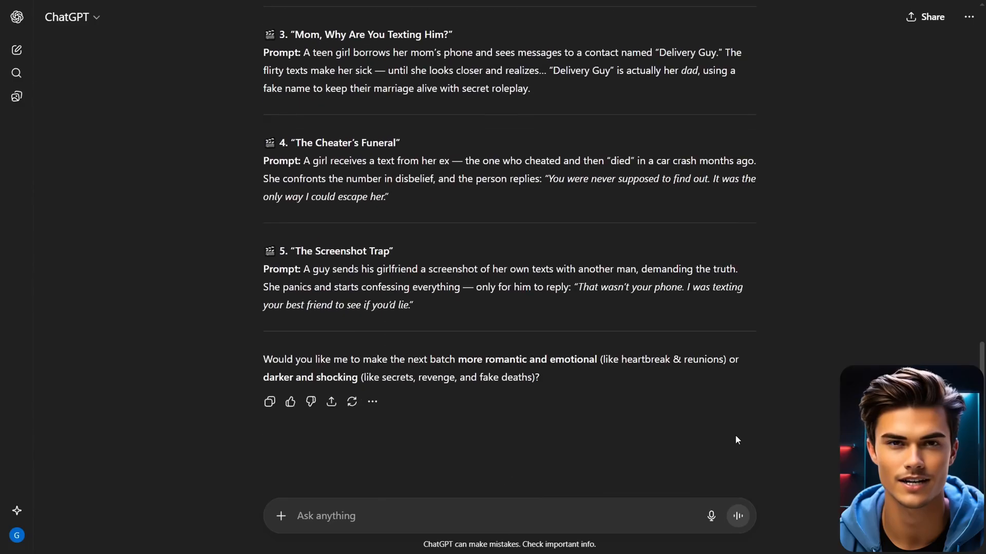
pyautogui.scroll(6, 235, 295)
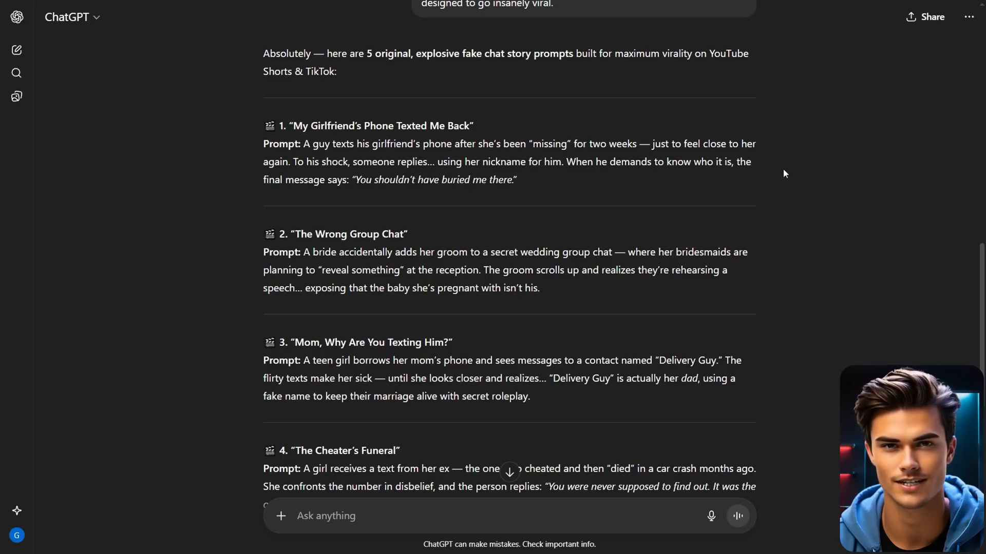
pyautogui.scroll(-2, 783, 168)
pyautogui.scroll(-2, 778, 172)
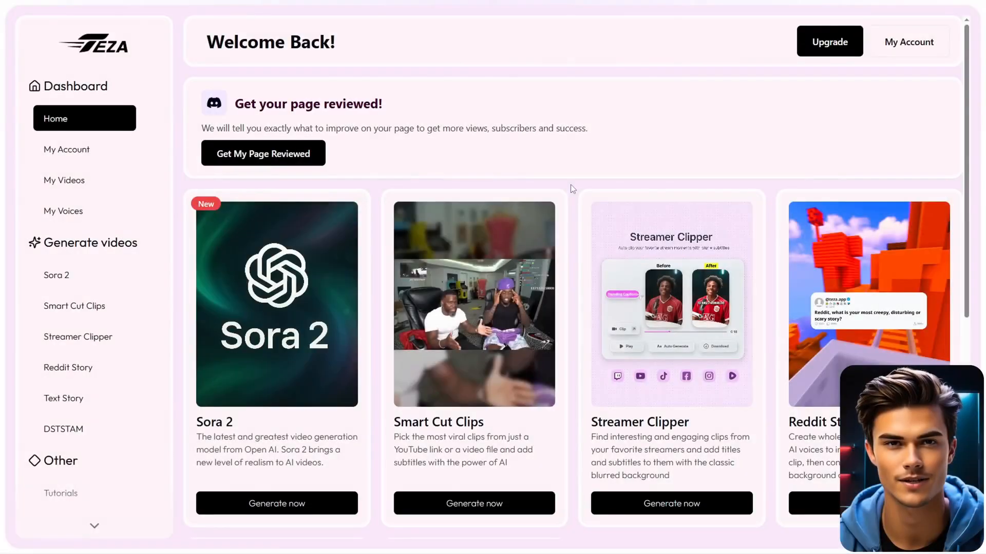
# - Switch to Teza and open its Text Story video generator
pyautogui.scroll(-1, 571, 184)
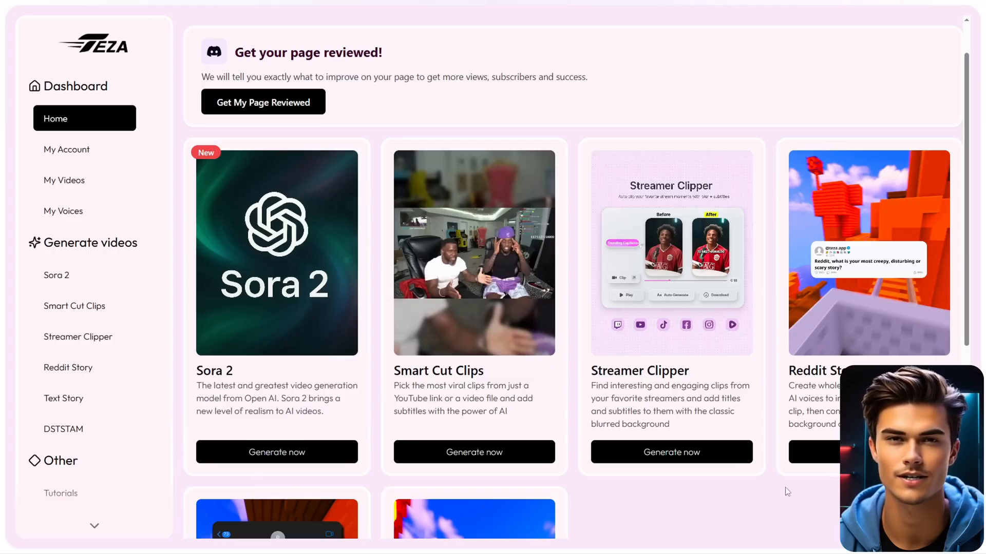
pyautogui.scroll(-3, 708, 452)
pyautogui.scroll(-3, 678, 390)
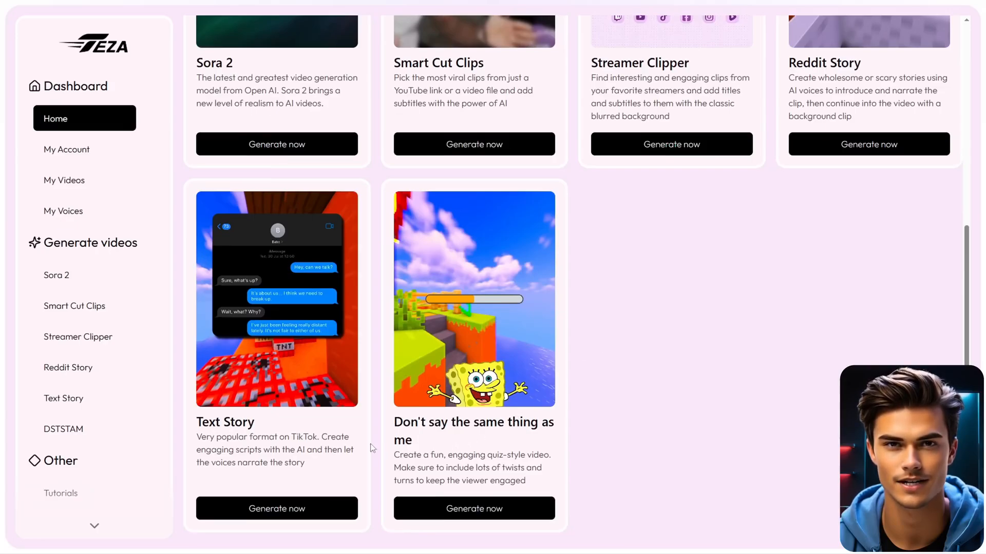
pyautogui.click(277, 509)
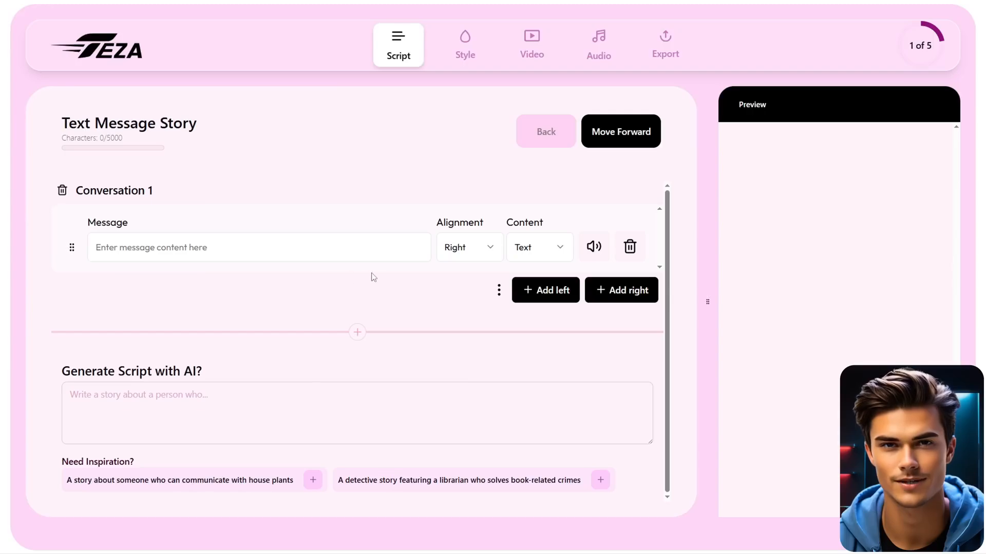
# - Add a left and a right message to Conversation 1, and try out a second conversation before deleting it
pyautogui.click(546, 291)
pyautogui.click(614, 363)
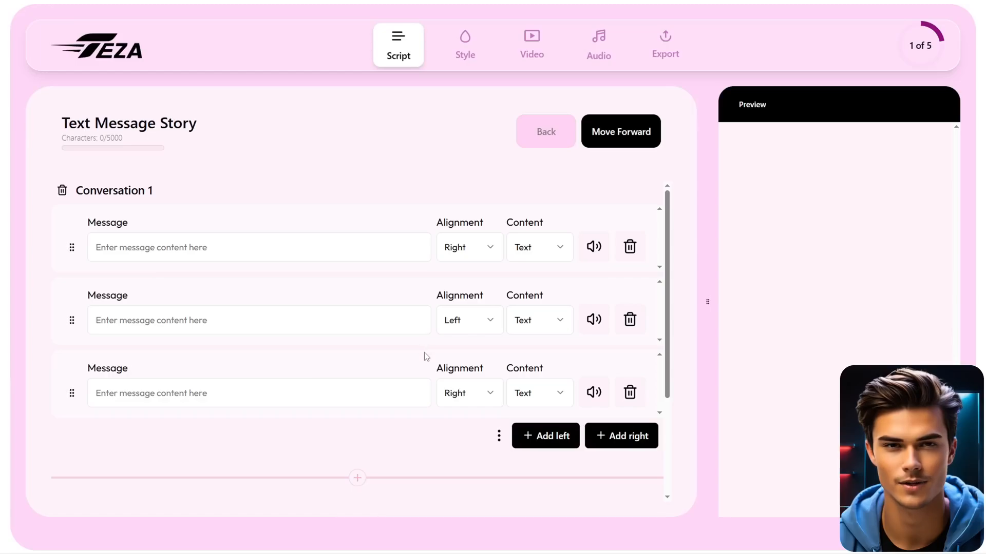
pyautogui.scroll(-2, 427, 354)
pyautogui.click(357, 376)
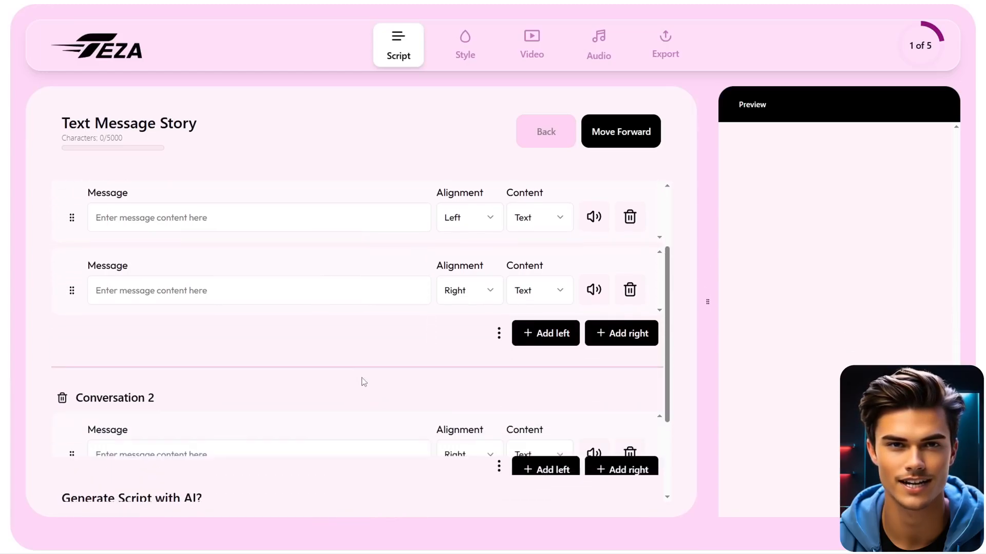
pyautogui.scroll(-2, 364, 381)
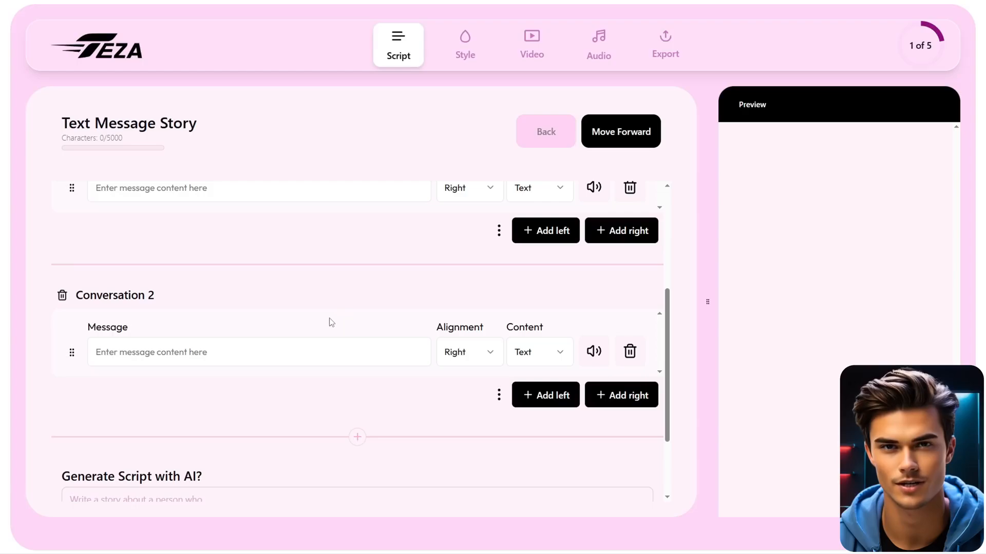
pyautogui.click(63, 296)
pyautogui.scroll(2, 63, 307)
pyautogui.scroll(1, 63, 307)
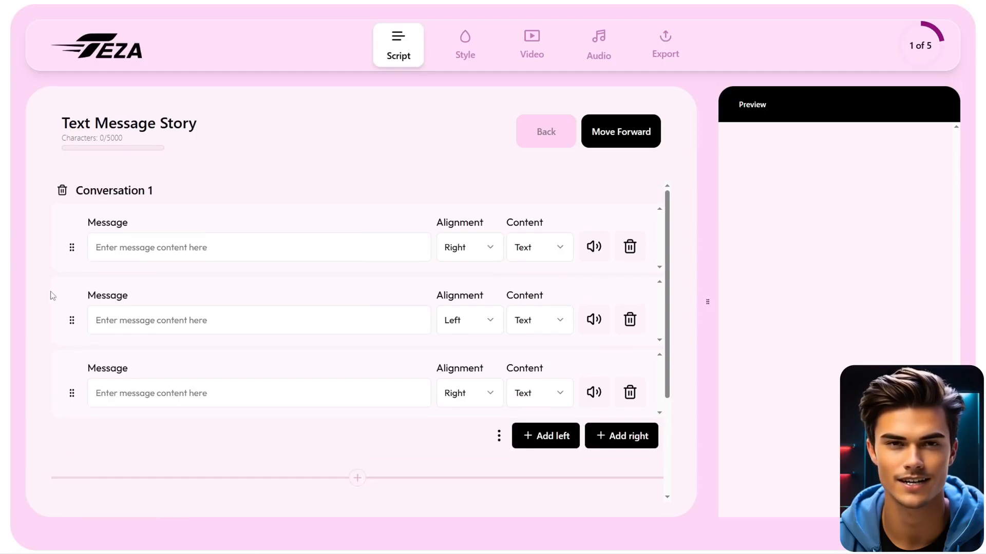
# - Copy ChatGPT's "My Girlfriend's Phone Texted Me Back" prompt into Teza's AI script generator, generate the conversation and look through its preview
pyautogui.scroll(-3, 72, 406)
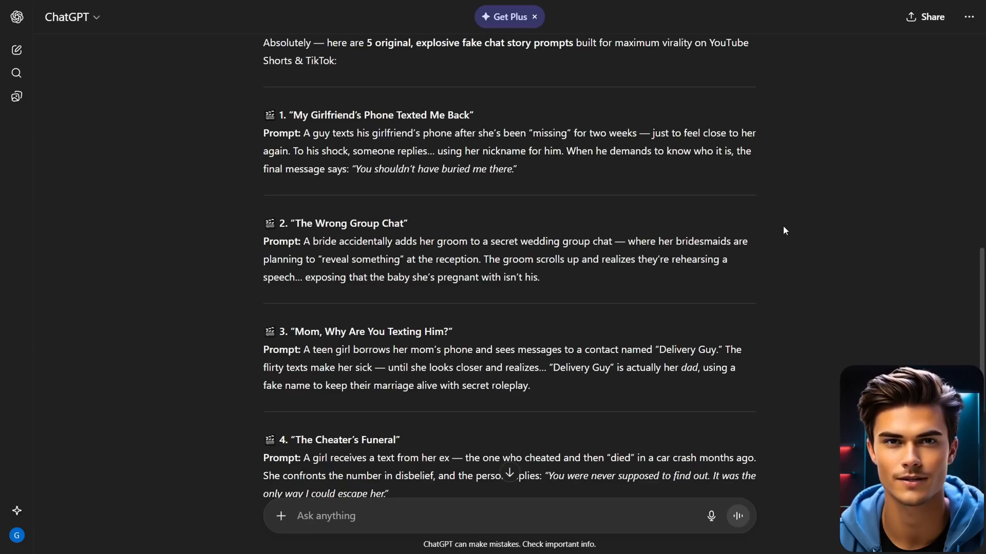
pyautogui.scroll(-5, 784, 230)
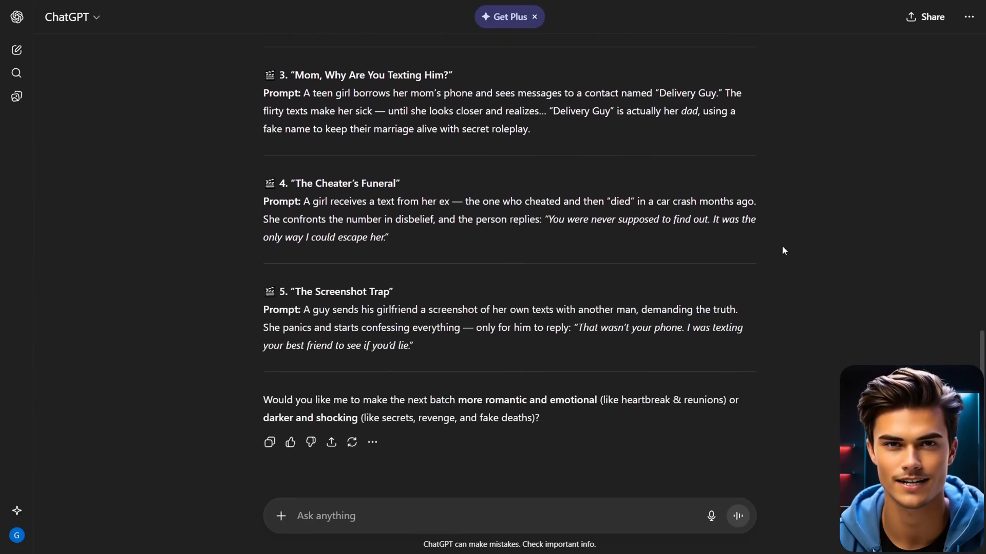
pyautogui.scroll(5, 783, 257)
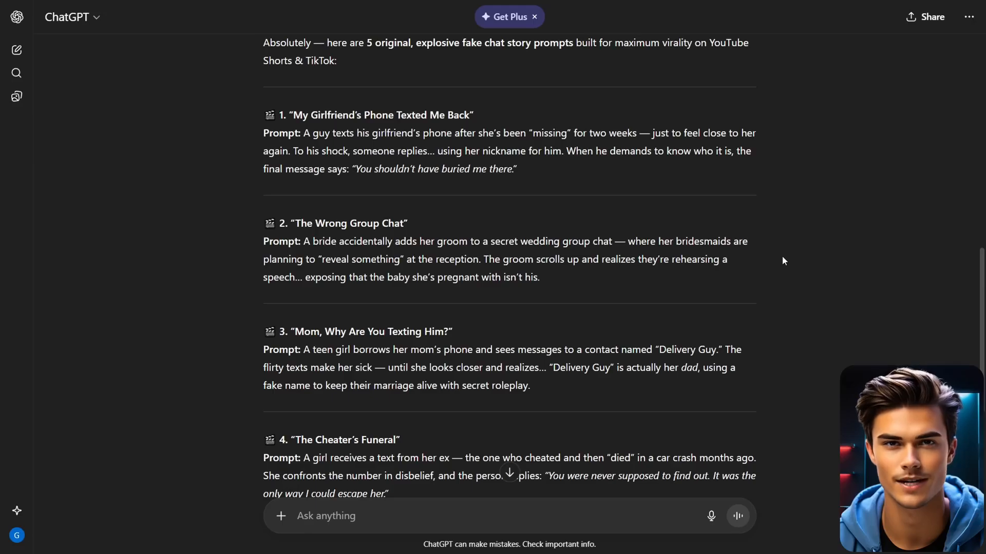
pyautogui.moveTo(513, 172); pyautogui.dragTo(304, 133)
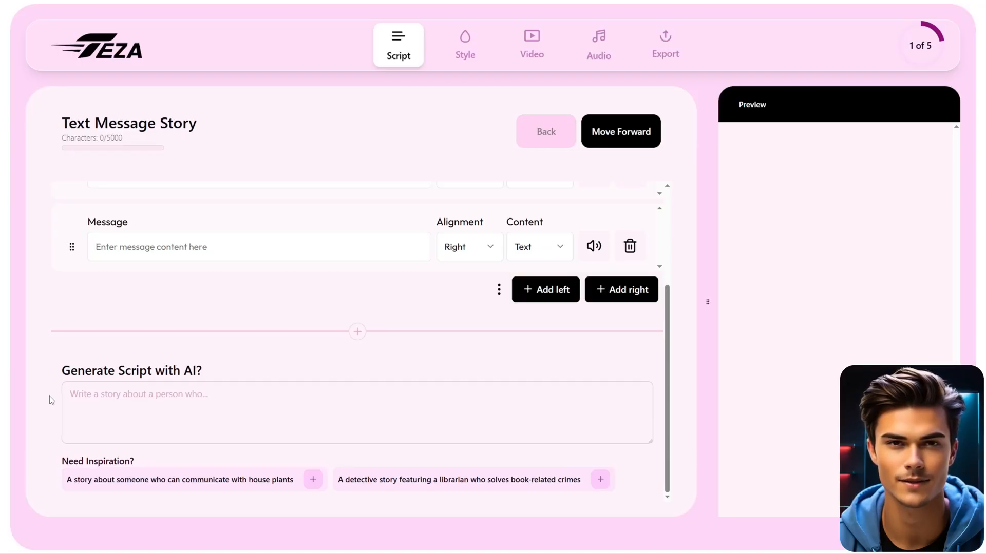
pyautogui.click(239, 399)
pyautogui.write('A guy texts his girlfriend’s phone after she’s been "missing" for two weeks — just to feel close to her again. To his shock, someone replies... using her nickname for him. When he demands to know who it is, the final message says: "You shouldn’t have buried me there."')
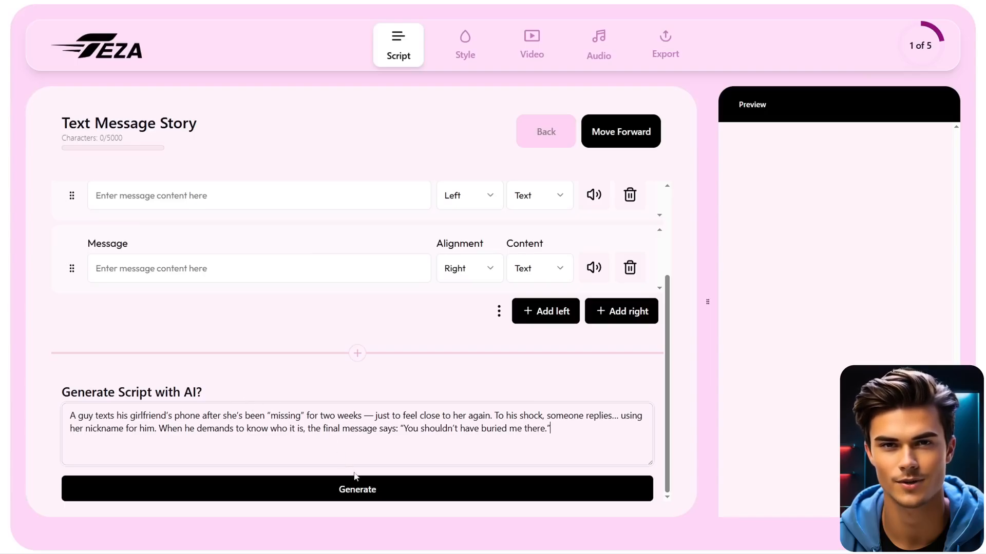
pyautogui.click(359, 491)
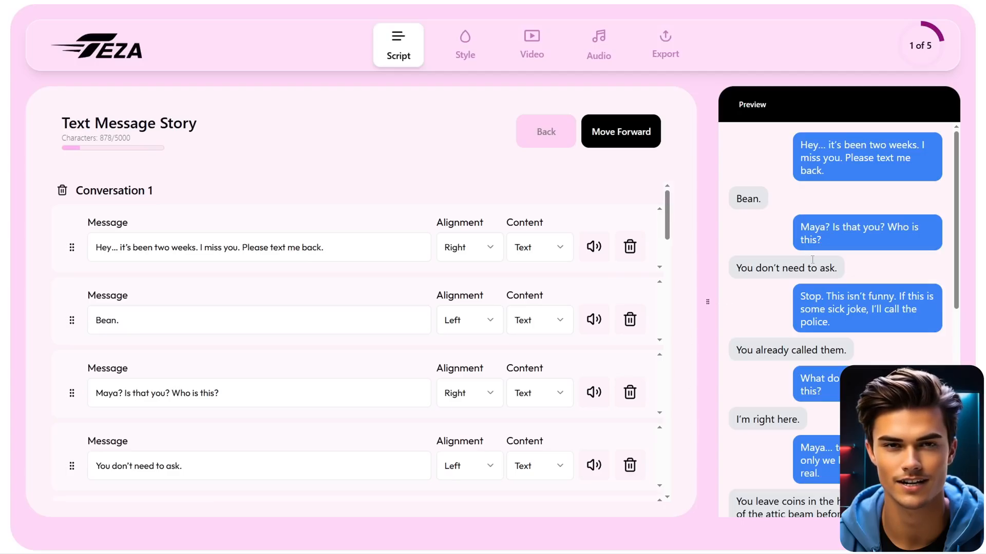
pyautogui.moveTo(956, 174)
pyautogui.mouseDown()
pyautogui.moveTo(956, 381)
pyautogui.moveTo(965, 163)
pyautogui.mouseUp()
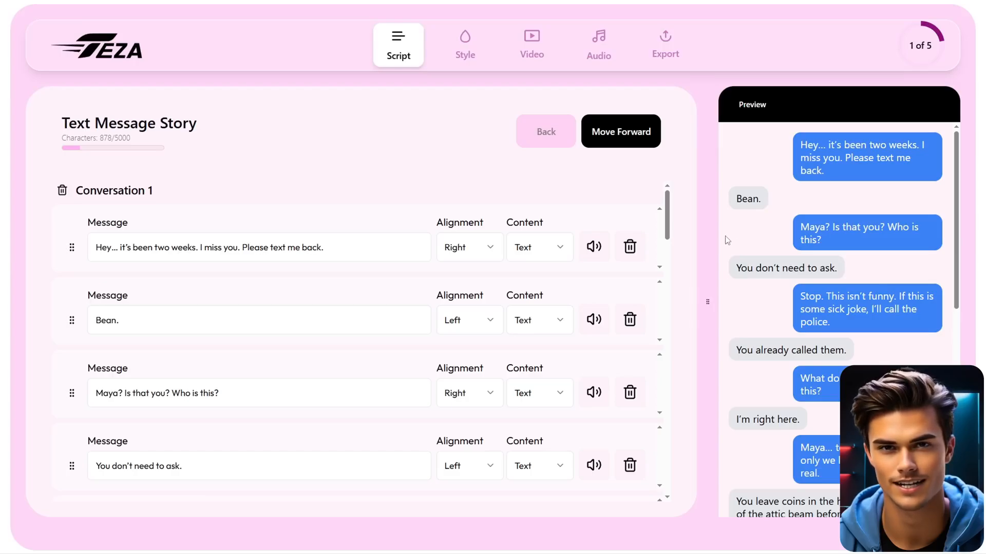
# - Examine the sound effects and one-off voices offered in the first message's advanced options, leaving both unset
pyautogui.click(594, 249)
pyautogui.click(585, 277)
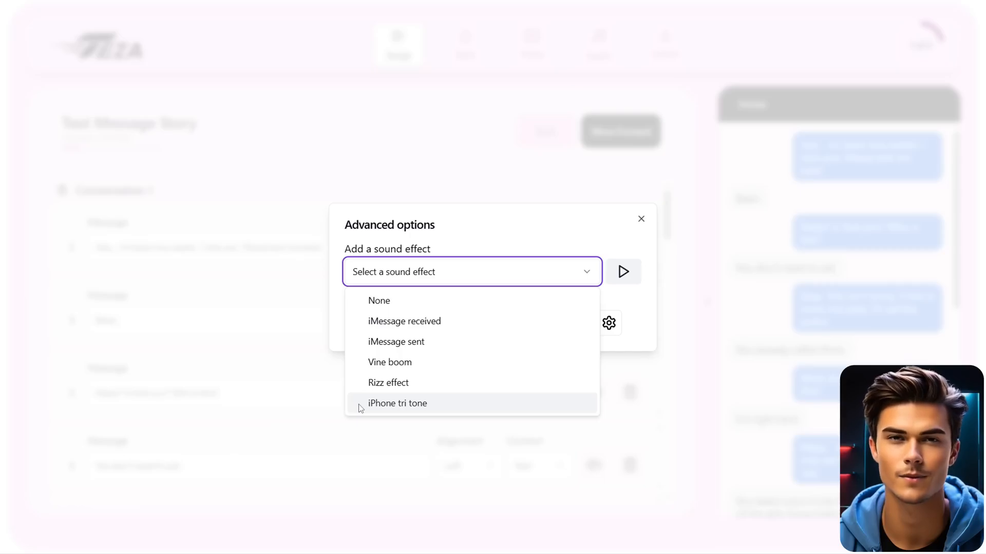
pyautogui.click(407, 276)
pyautogui.click(425, 323)
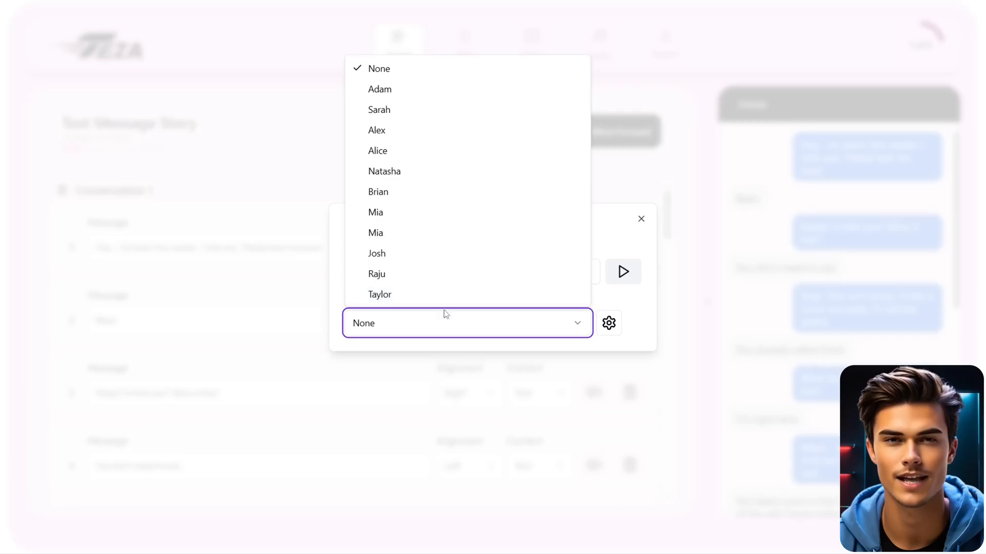
pyautogui.click(446, 327)
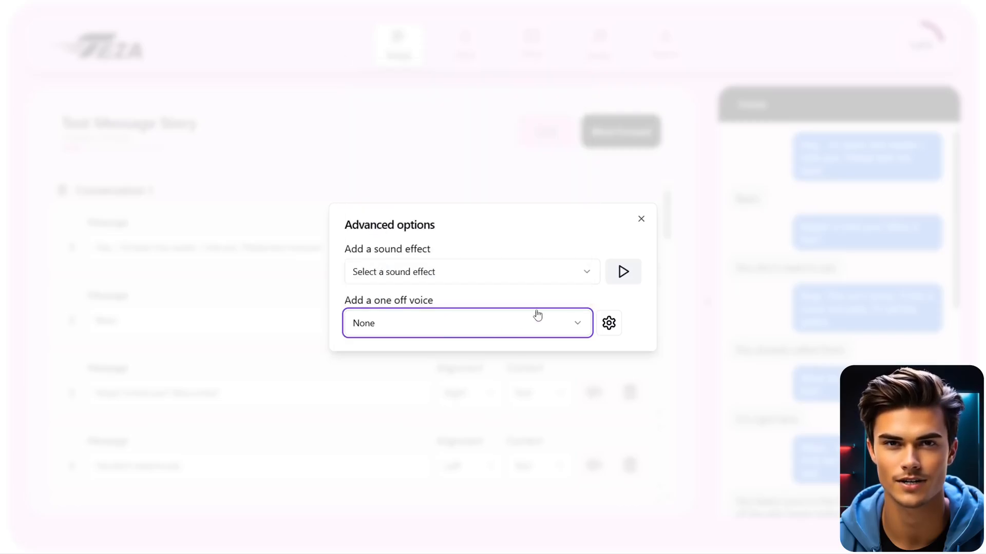
pyautogui.click(644, 224)
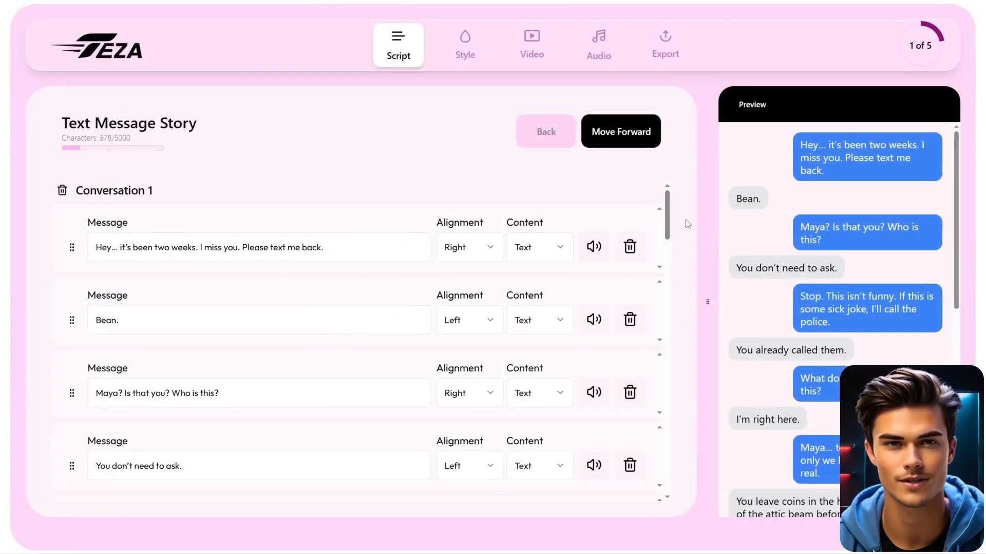
# - Proceed to the Style stage, try the dark text themes and select the light iMessage theme
pyautogui.click(627, 135)
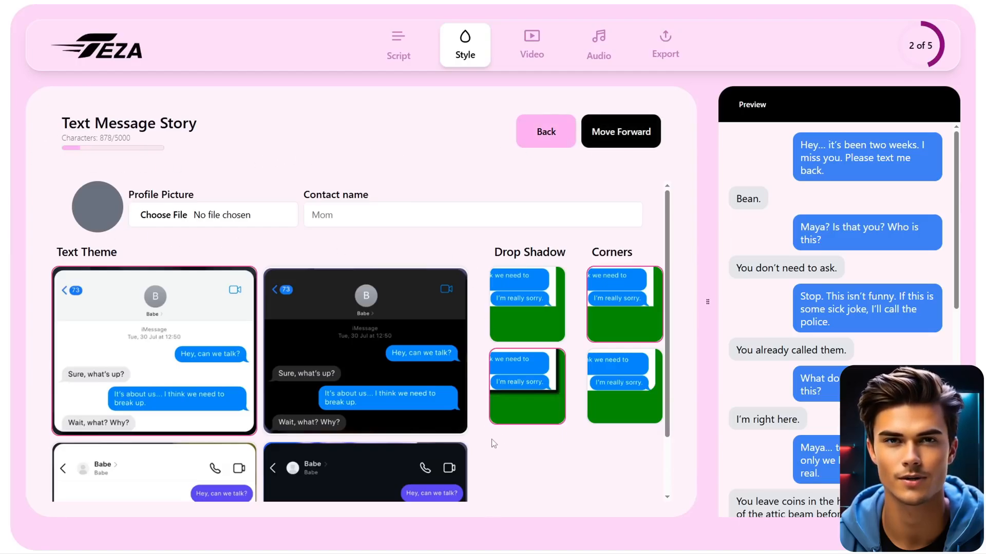
pyautogui.scroll(-1, 488, 432)
pyautogui.click(410, 321)
pyautogui.click(417, 410)
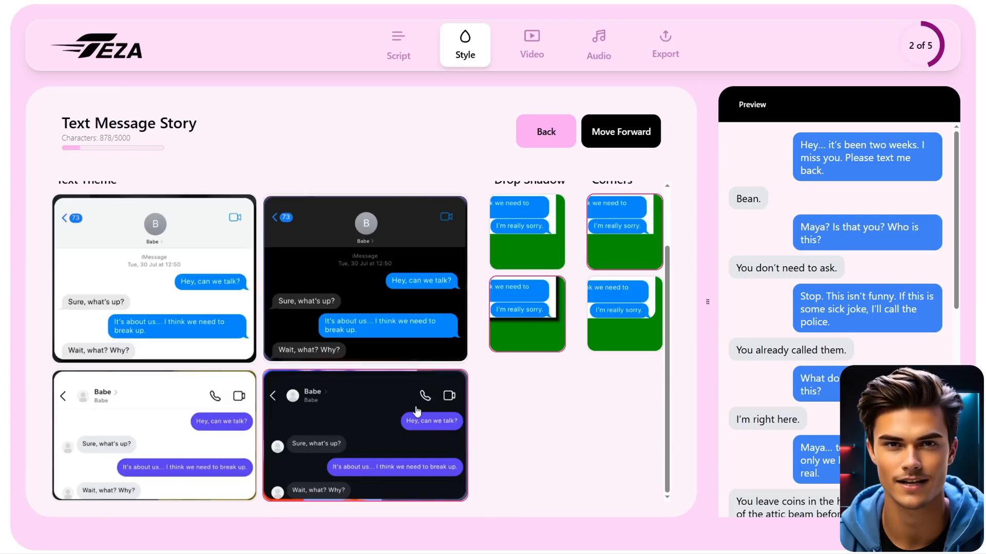
pyautogui.click(174, 253)
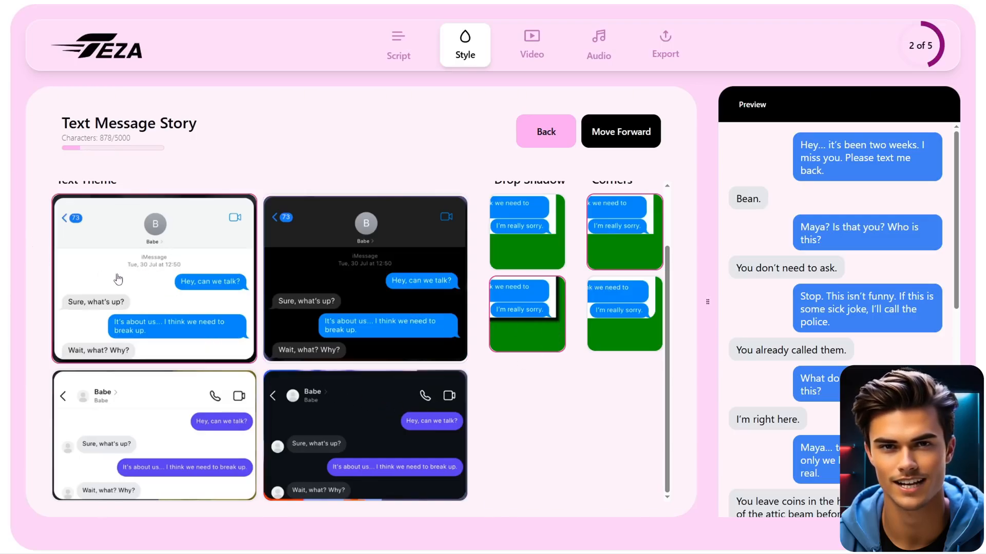
# - Complete the Style stage with the girlfriend's name and a red heart emoji as contact name and the Lucid_Reali...y_30s_2.jpg portrait as profile picture
pyautogui.scroll(2, 149, 283)
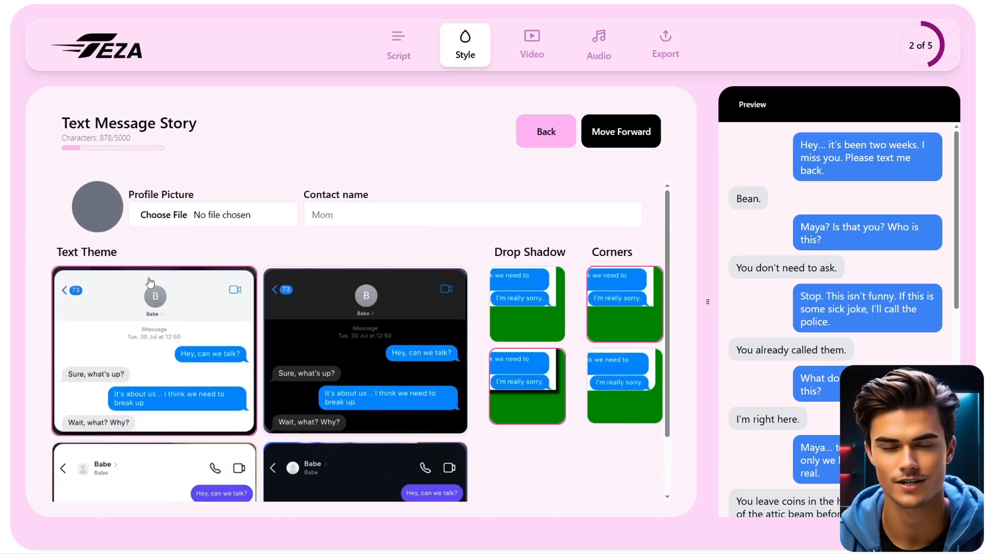
pyautogui.click(361, 217)
pyautogui.write('Maya❤️')
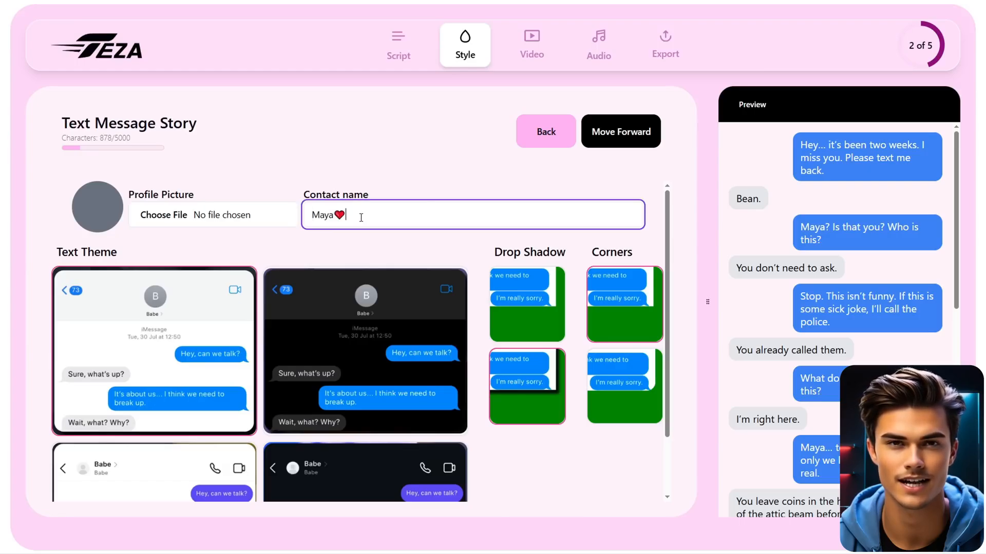
pyautogui.click(330, 240)
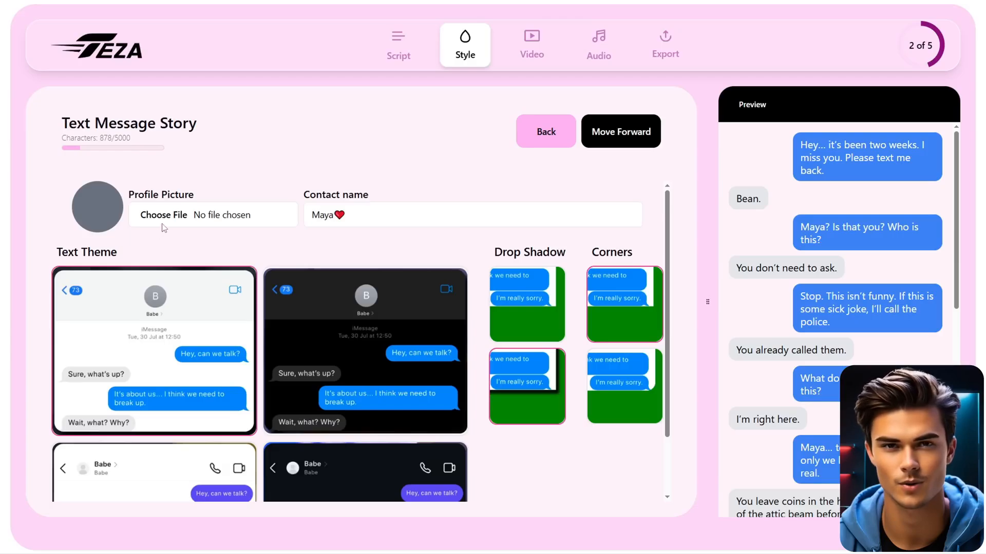
pyautogui.click(162, 218)
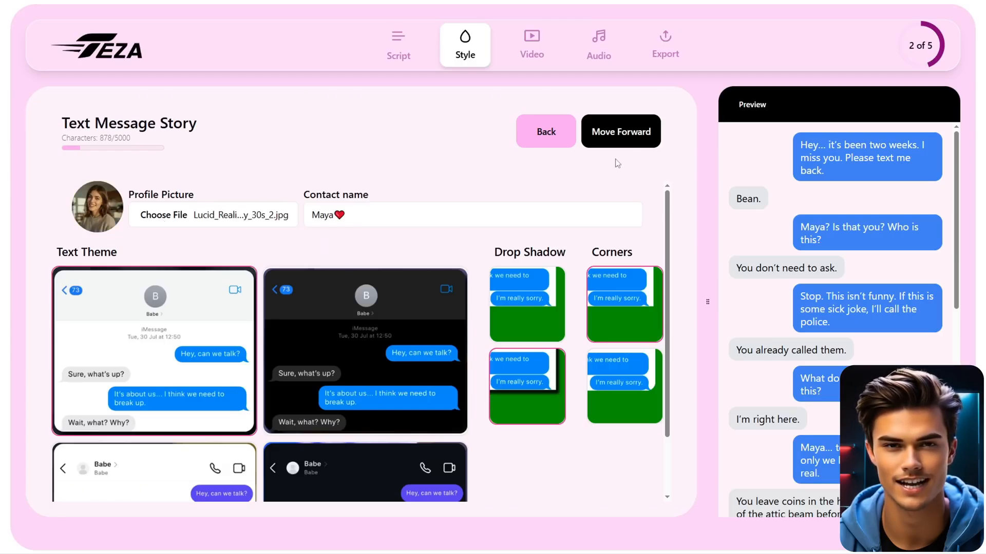
pyautogui.click(633, 137)
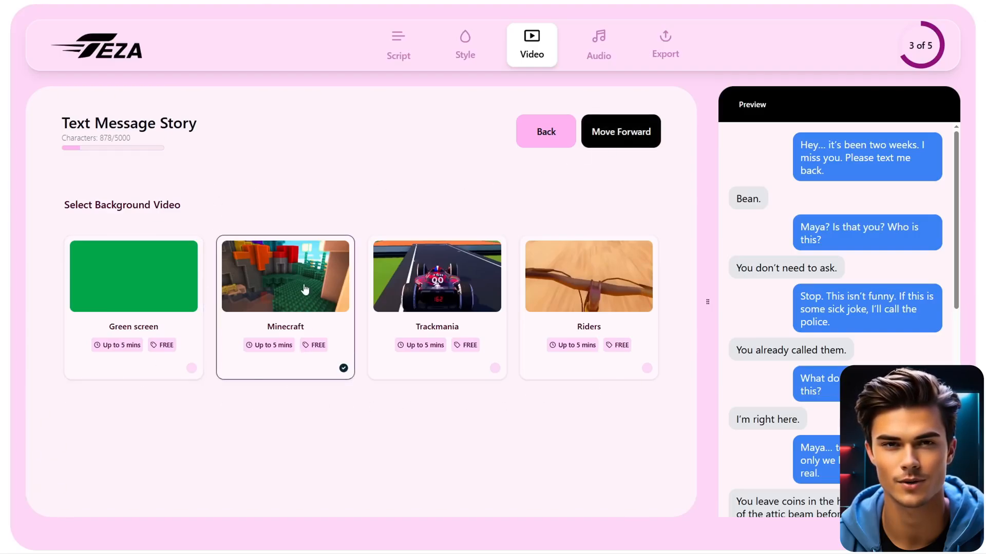
# - Try the Trackmania and Riders background videos, select Minecraft, and proceed to the Audio stage
pyautogui.click(443, 295)
pyautogui.click(549, 290)
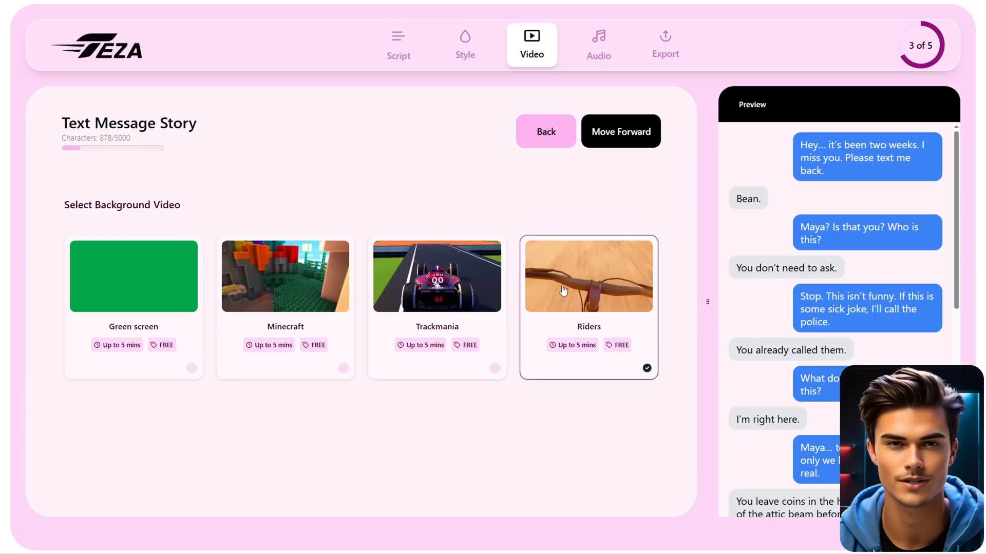
pyautogui.click(294, 282)
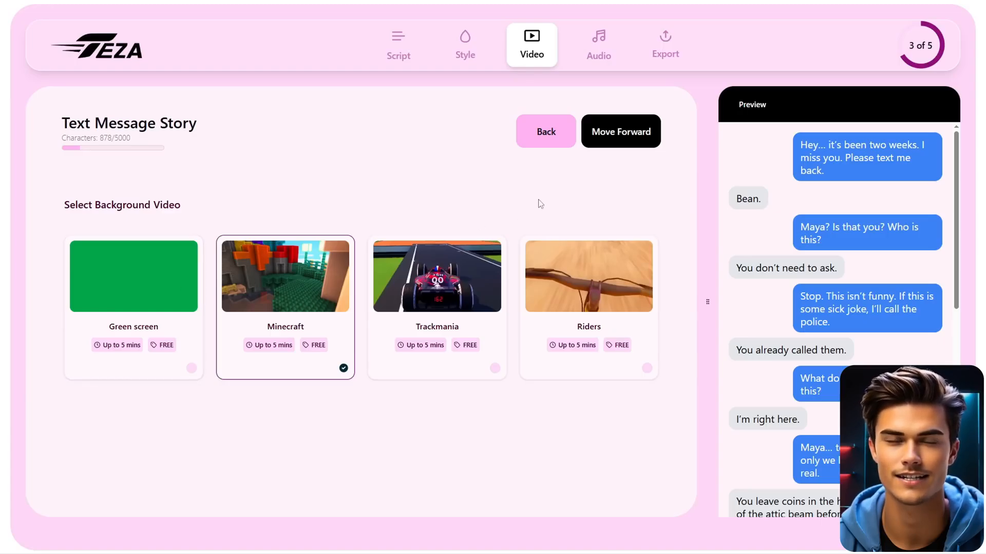
pyautogui.click(631, 138)
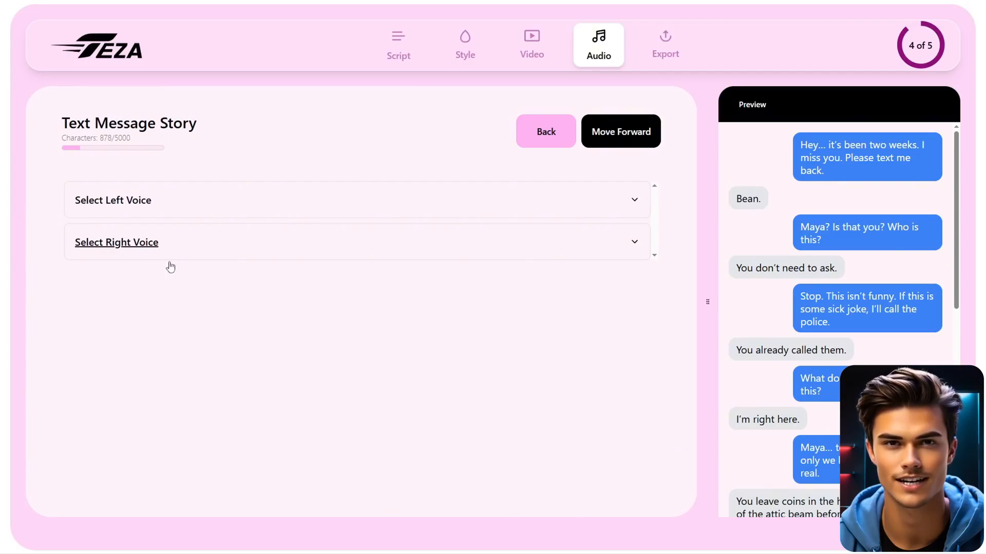
# - Look through the voices offered for the right-side texter and set the right voice to Adam
pyautogui.click(635, 246)
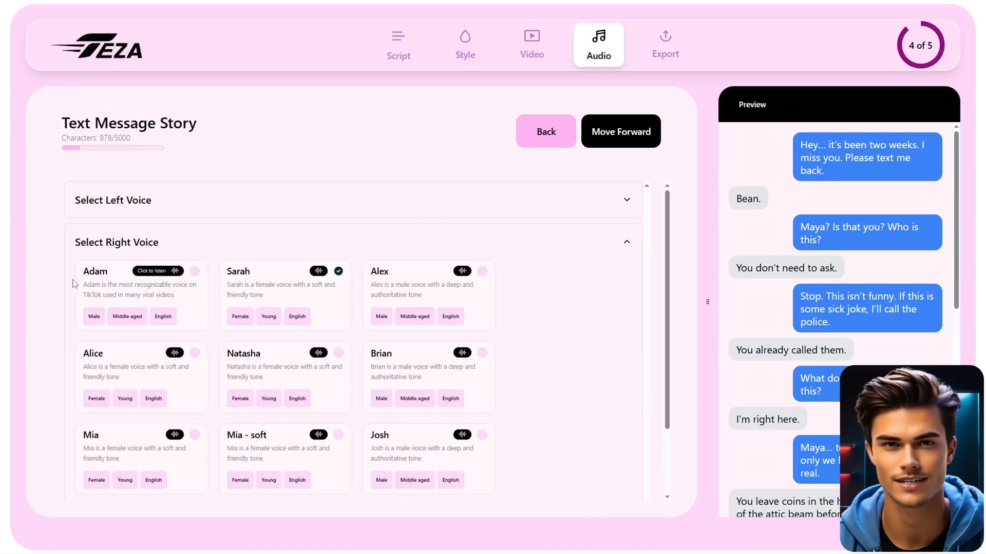
pyautogui.scroll(-3, 374, 292)
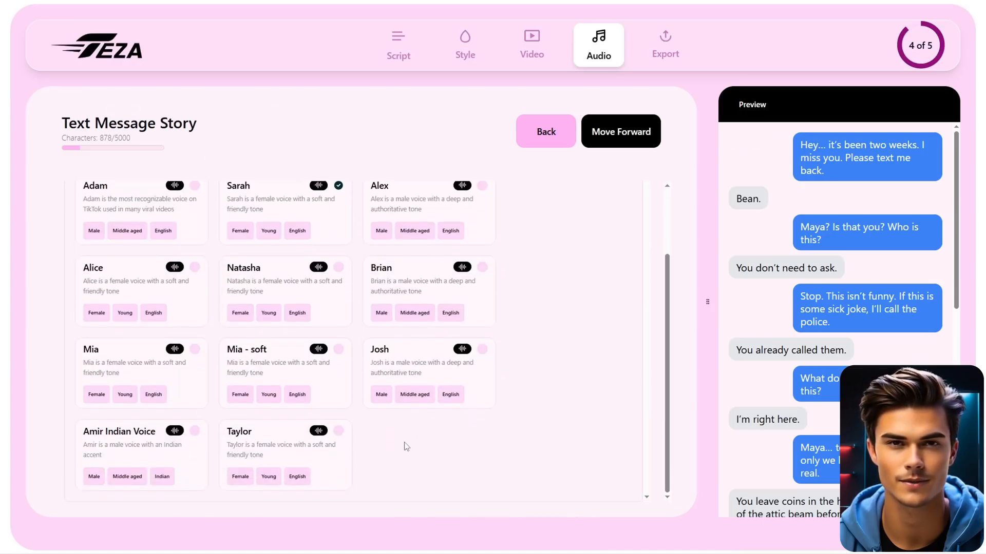
pyautogui.scroll(3, 516, 402)
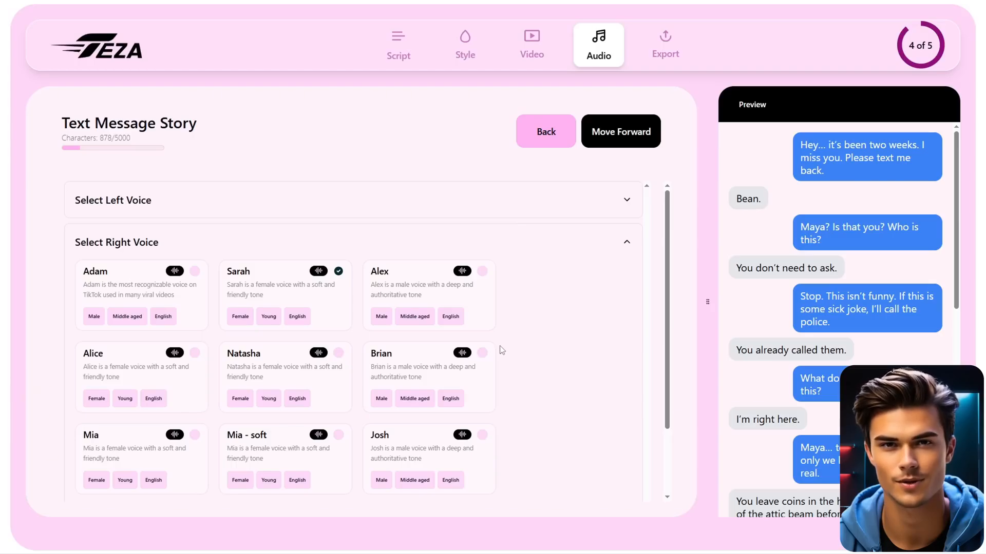
pyautogui.click(201, 298)
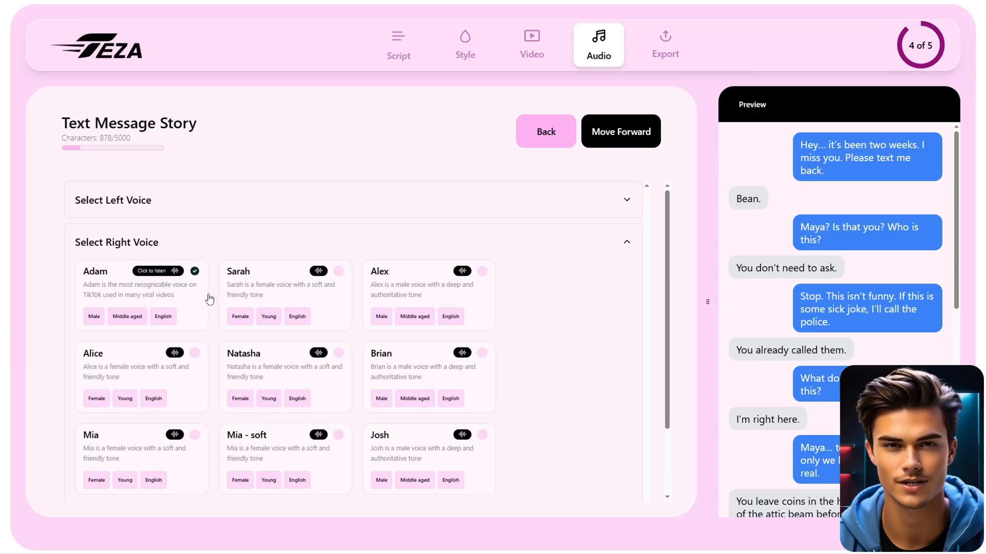
pyautogui.click(620, 242)
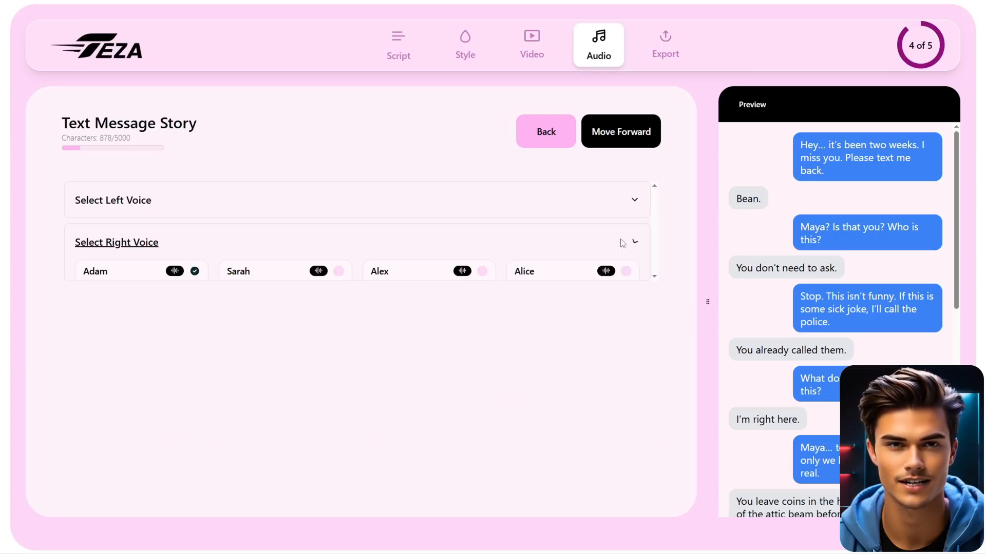
# - Set the left-side texter's voice to Sarah
pyautogui.click(630, 207)
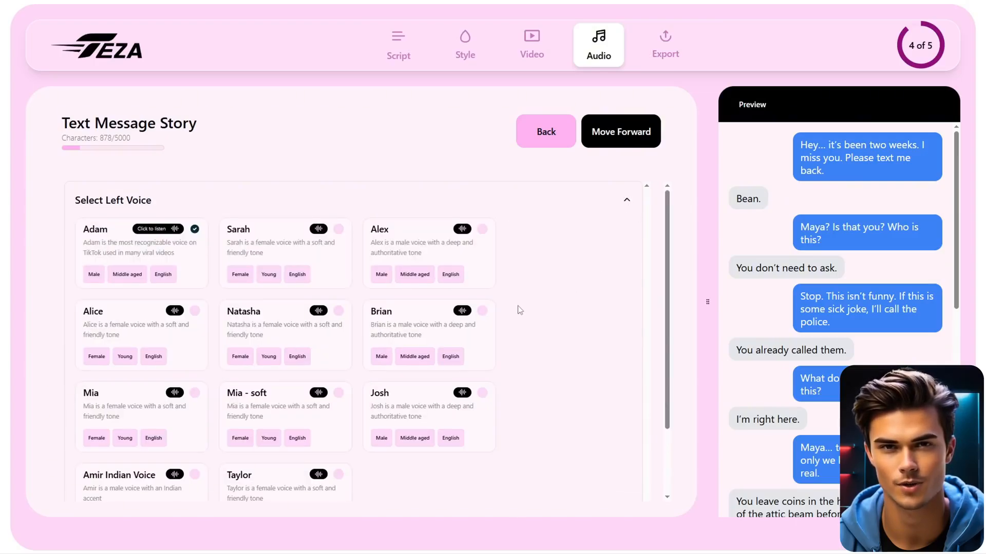
pyautogui.click(336, 263)
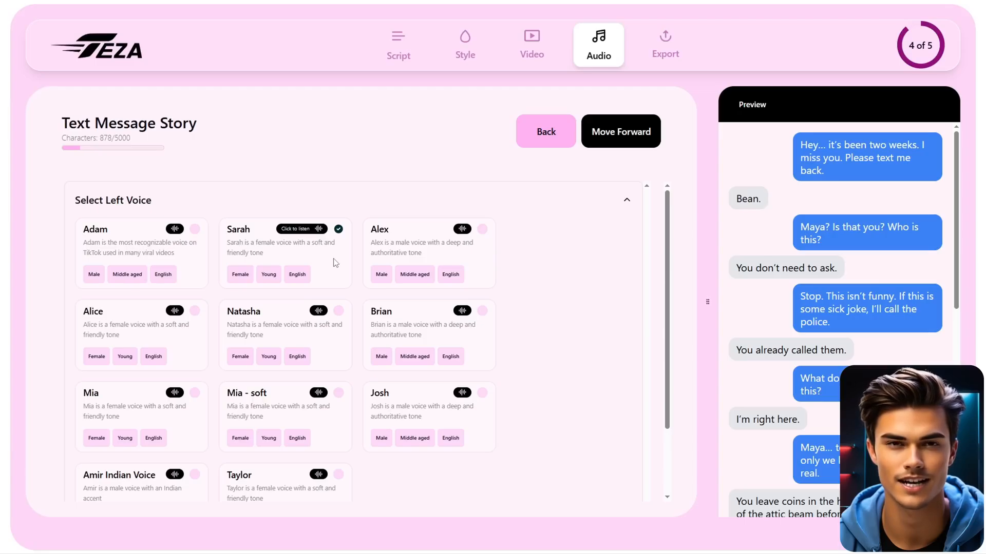
pyautogui.click(623, 203)
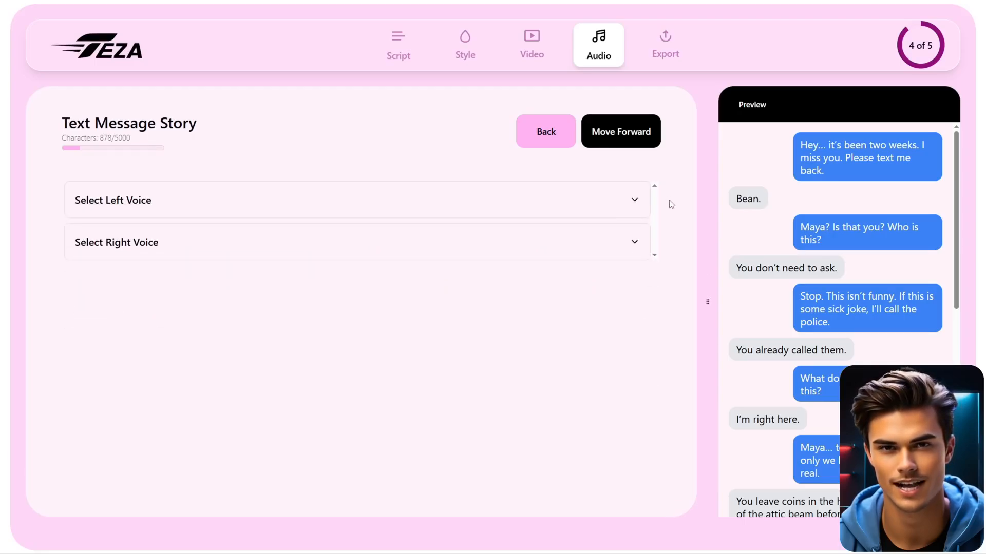
# - Export the finished video from Teza for 1 credit and choose output.mp4 for upload in YouTube Studio
pyautogui.click(619, 132)
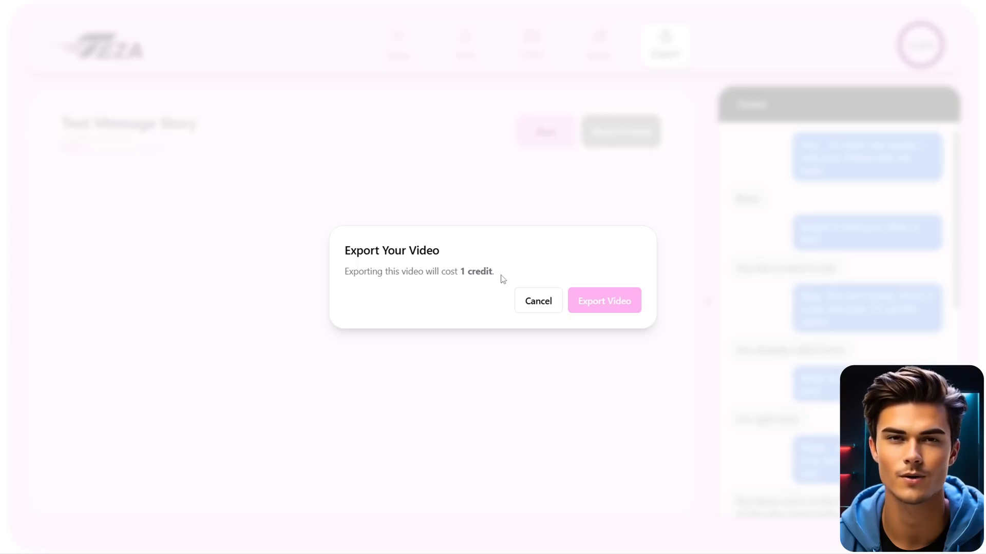
pyautogui.click(610, 306)
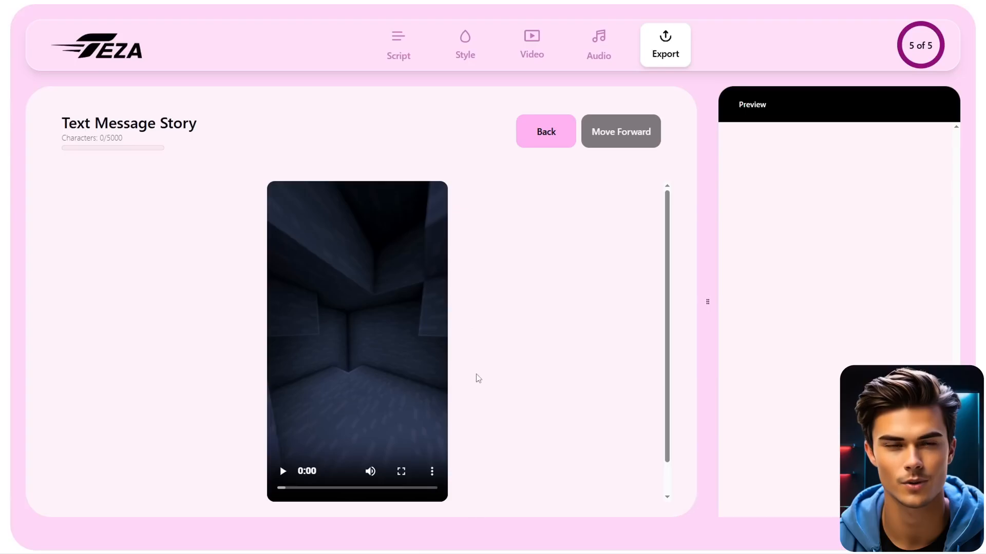
pyautogui.scroll(-1, 471, 376)
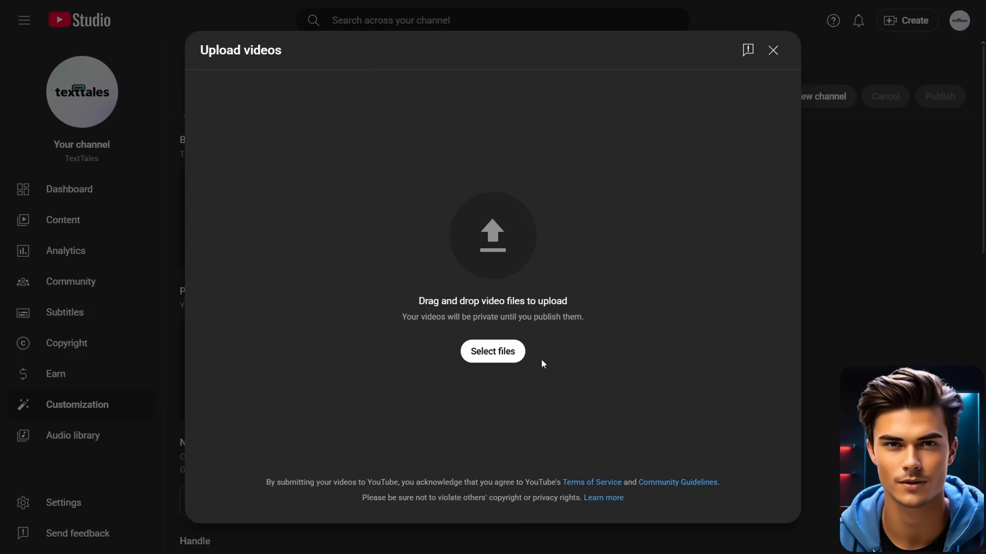
pyautogui.click(506, 353)
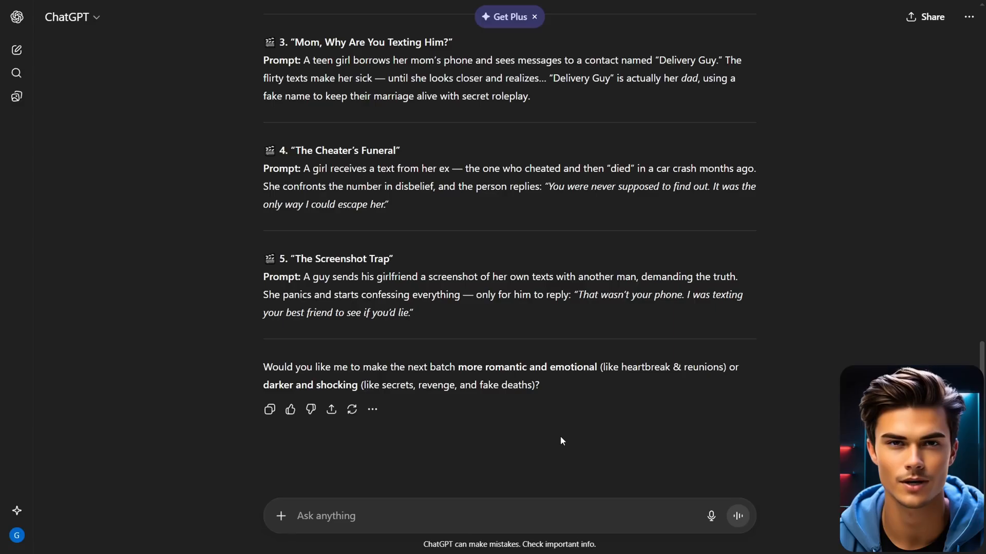
# - In ChatGPT, paste the viral hashtag prompt and replace its title placeholder with the first story's title, "My Girlfriend's Phone Texted Me Back"
pyautogui.click(516, 514)
pyautogui.hotkey('ctrl', 'v')
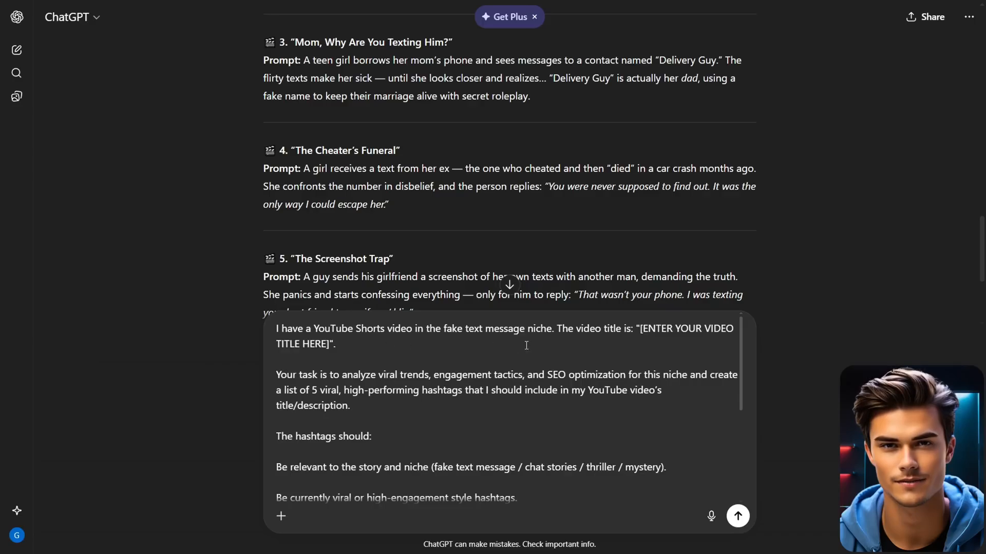
pyautogui.scroll(5, 581, 258)
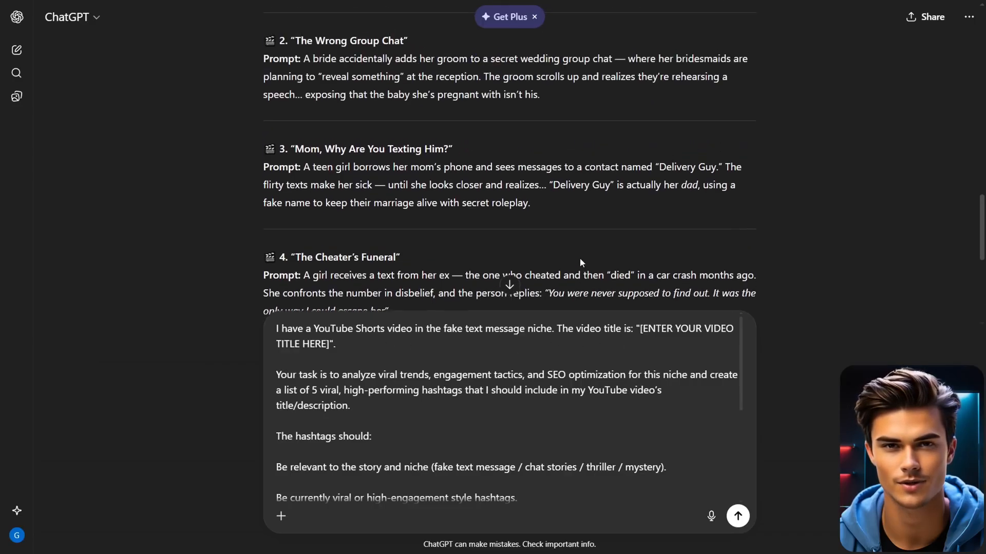
pyautogui.moveTo(468, 82); pyautogui.dragTo(293, 86)
pyautogui.hotkey('ctrl', 'c')
pyautogui.moveTo(642, 329); pyautogui.dragTo(326, 347)
pyautogui.hotkey('ctrl', 'v')
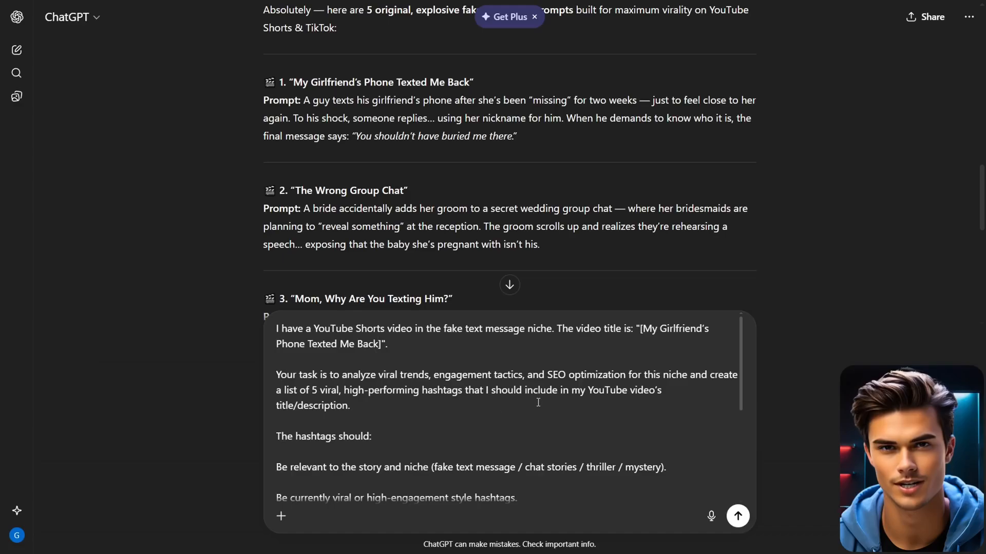
# - Read through the rest of the hashtag prompt and submit it to generate five viral hashtags
pyautogui.scroll(-2, 542, 402)
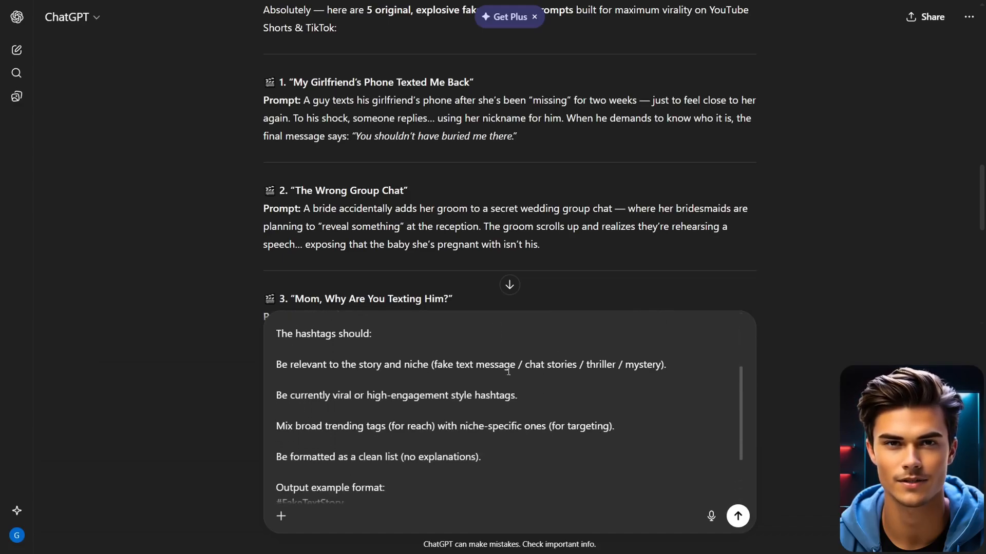
pyautogui.scroll(-2, 540, 383)
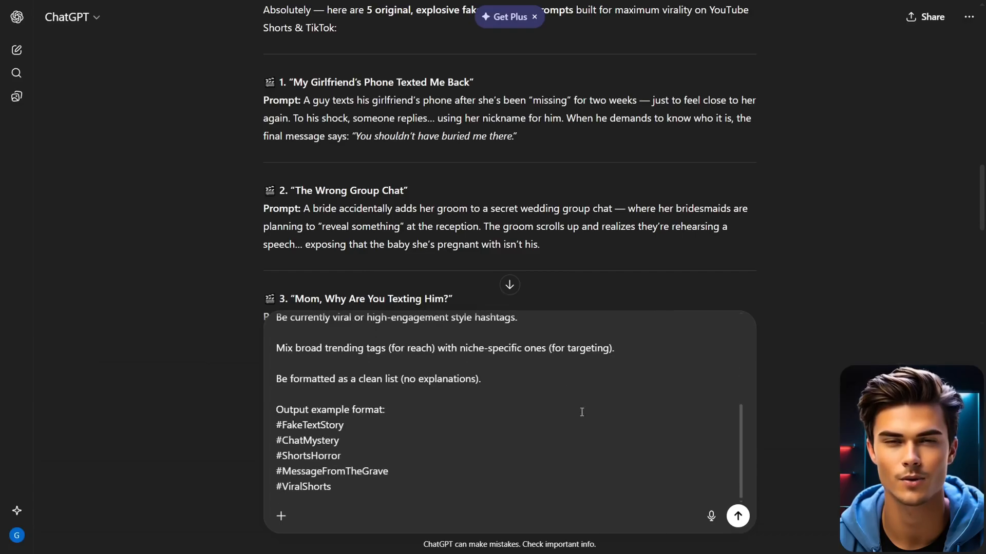
pyautogui.click(738, 516)
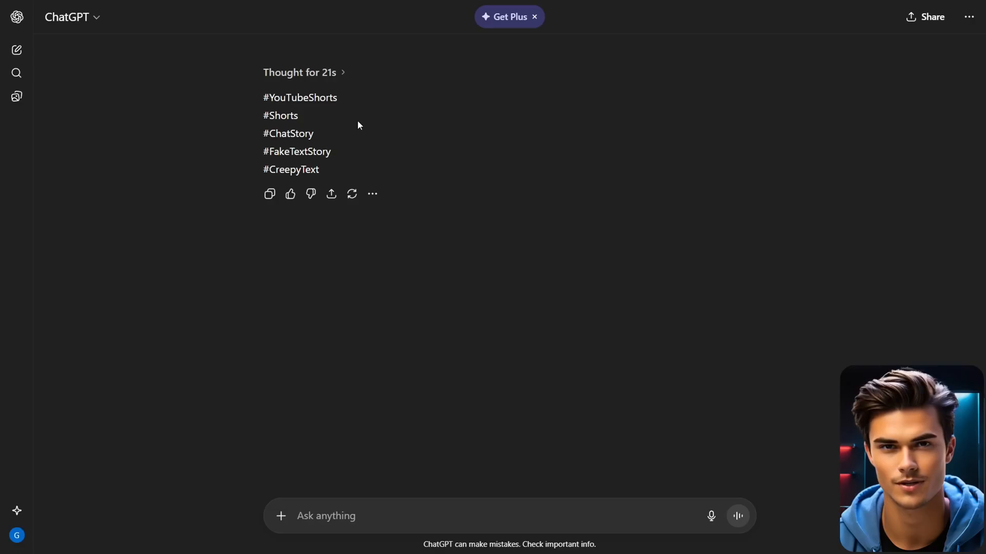
# - Copy the story title from the submitted ChatGPT prompt and set the YouTube video's title to "My Girlfriend's Phone Texted Me Back"
pyautogui.scroll(7, 375, 131)
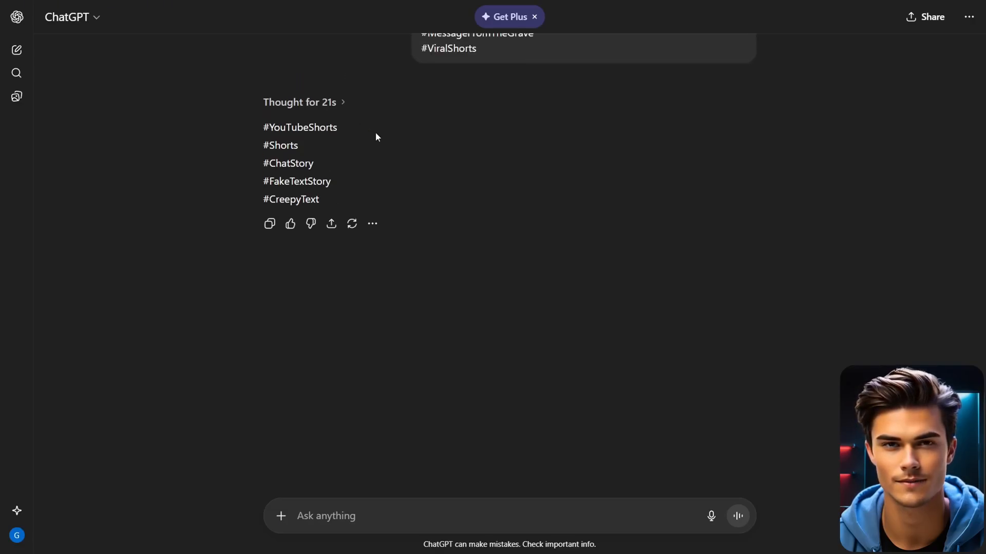
pyautogui.scroll(2, 382, 178)
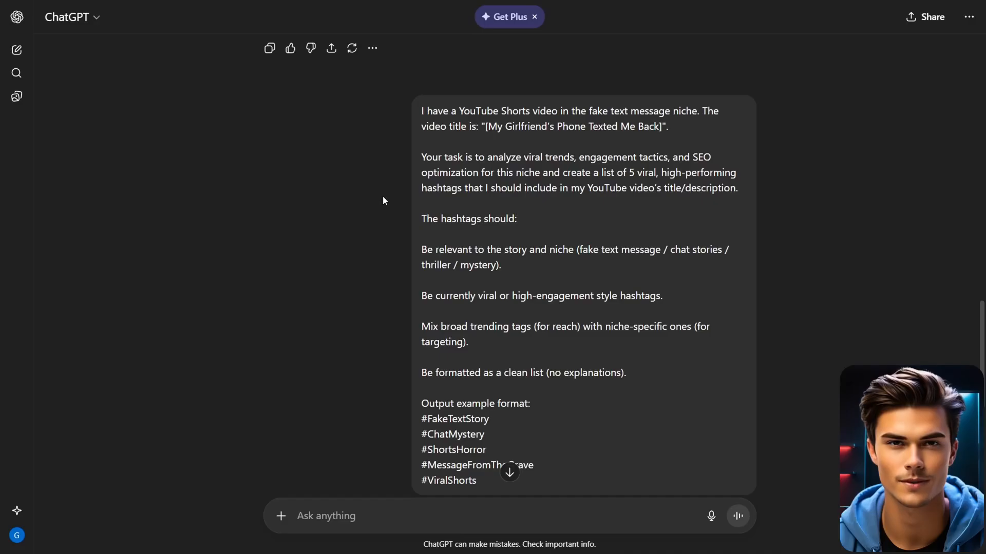
pyautogui.moveTo(486, 129); pyautogui.dragTo(660, 128)
pyautogui.hotkey('ctrl', 'c')
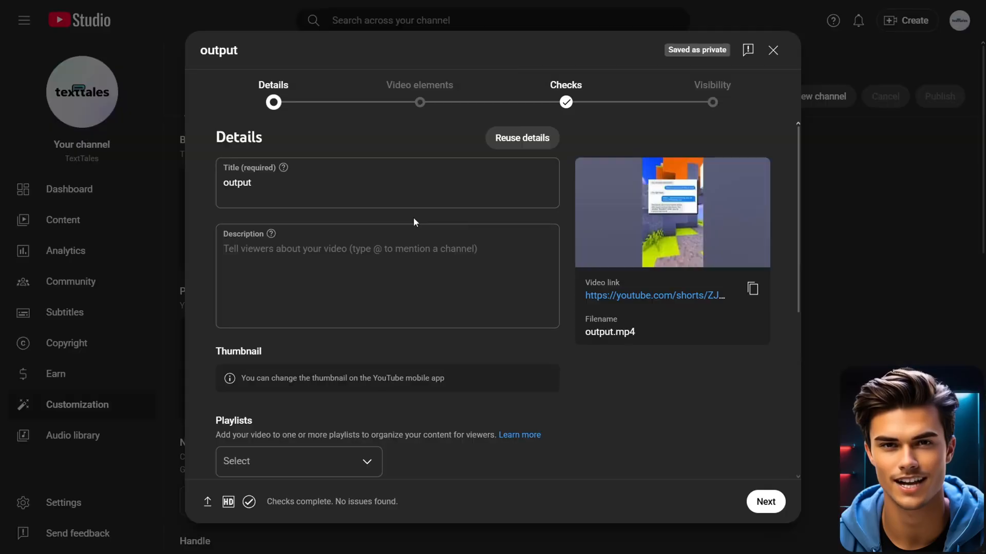
pyautogui.click(336, 192)
pyautogui.hotkey('ctrl', 'a')
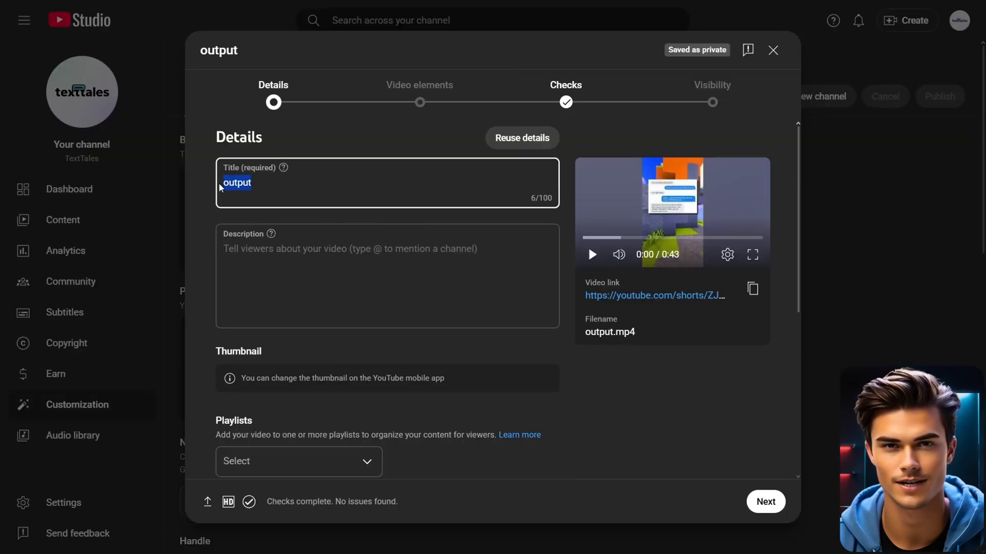
pyautogui.hotkey('ctrl', 'v')
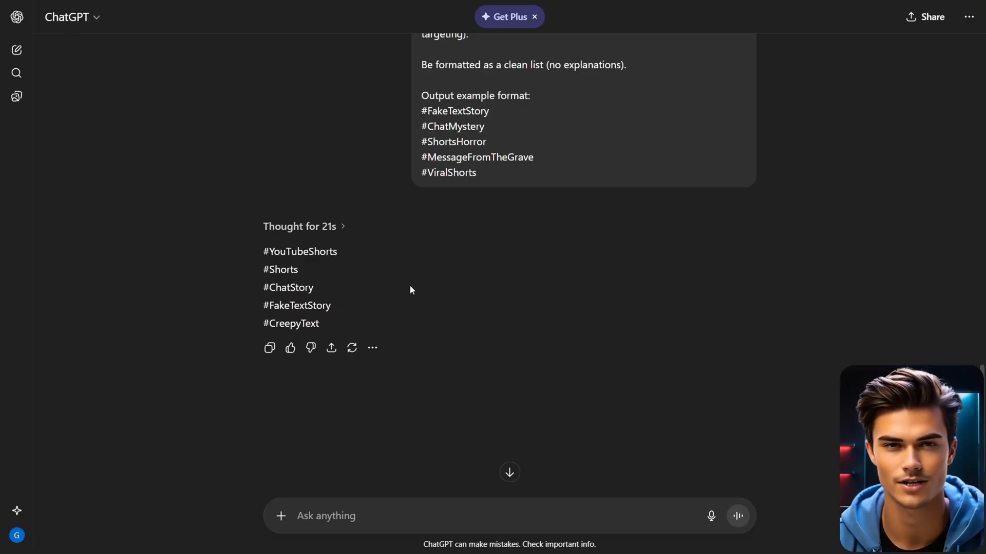
# - Append ChatGPT's hashtags #YouTubeShorts#Shorts#ChatStory#FakeTextStory#CreepyText to the YouTube video title
pyautogui.moveTo(264, 250); pyautogui.dragTo(338, 331)
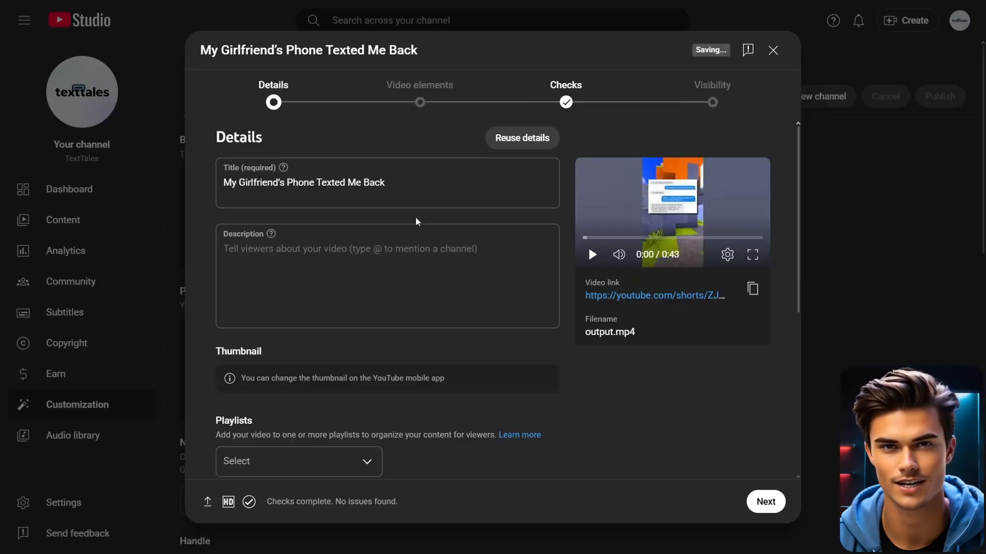
pyautogui.click(416, 200)
pyautogui.write('#YouTubeShorts#Shorts#ChatStory#FakeTextStory#CreepyText')
pyautogui.click(331, 231)
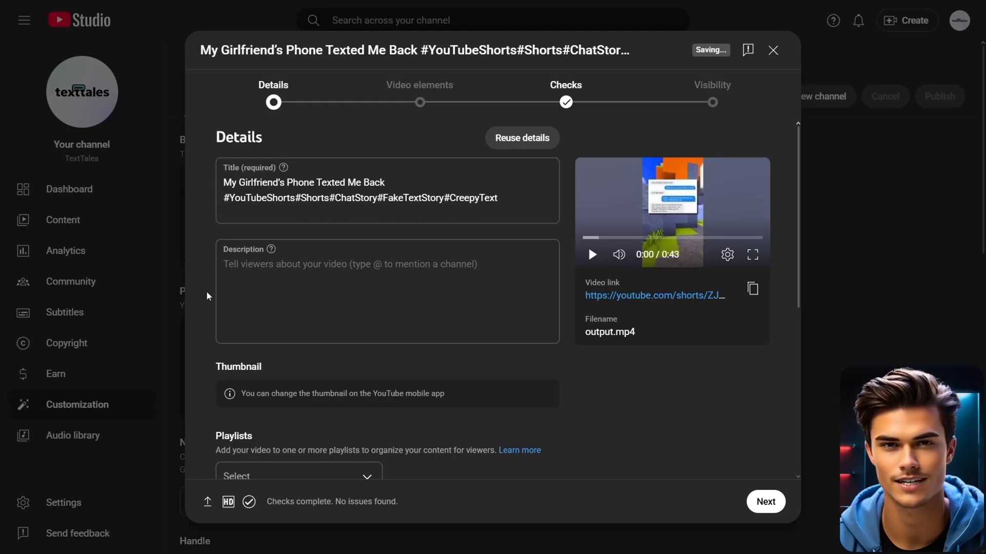
# - Mark the video as not made for kids and answer No to the altered content question
pyautogui.scroll(-1, 210, 252)
pyautogui.scroll(-5, 210, 251)
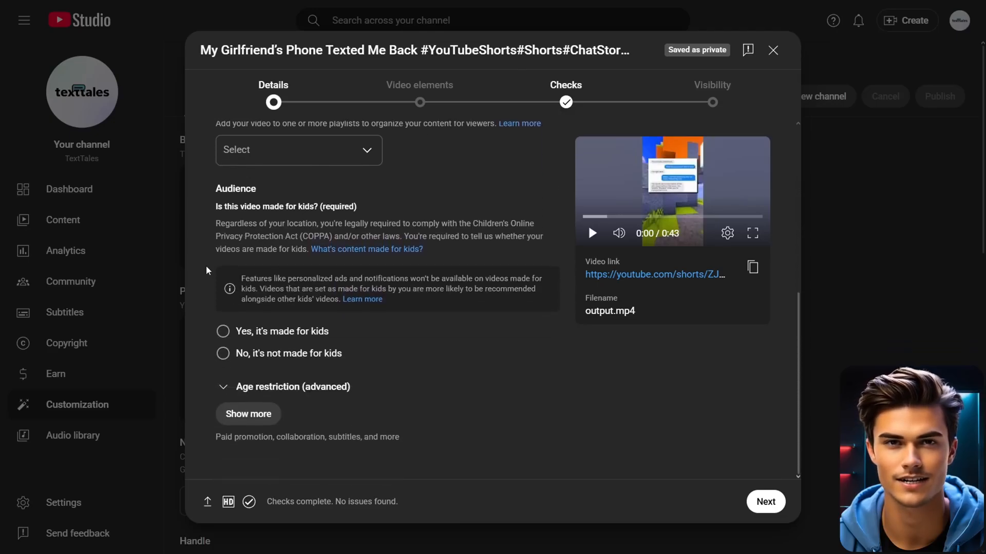
pyautogui.click(222, 353)
pyautogui.click(245, 413)
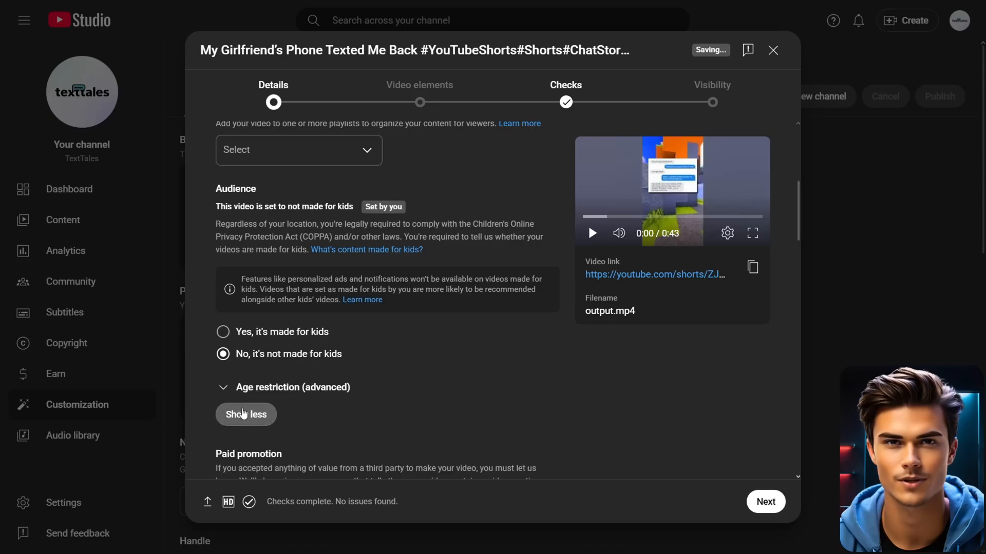
pyautogui.scroll(-6, 243, 408)
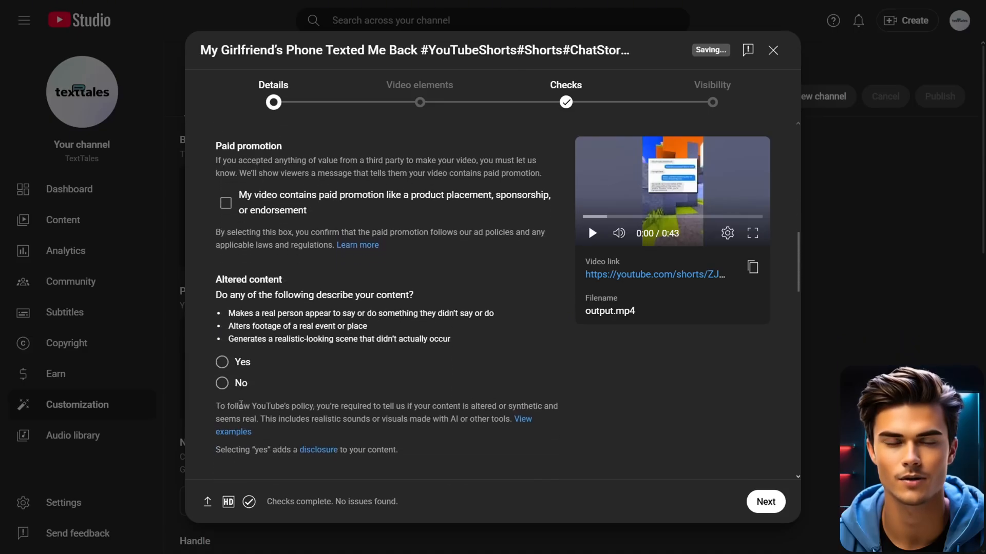
pyautogui.click(222, 384)
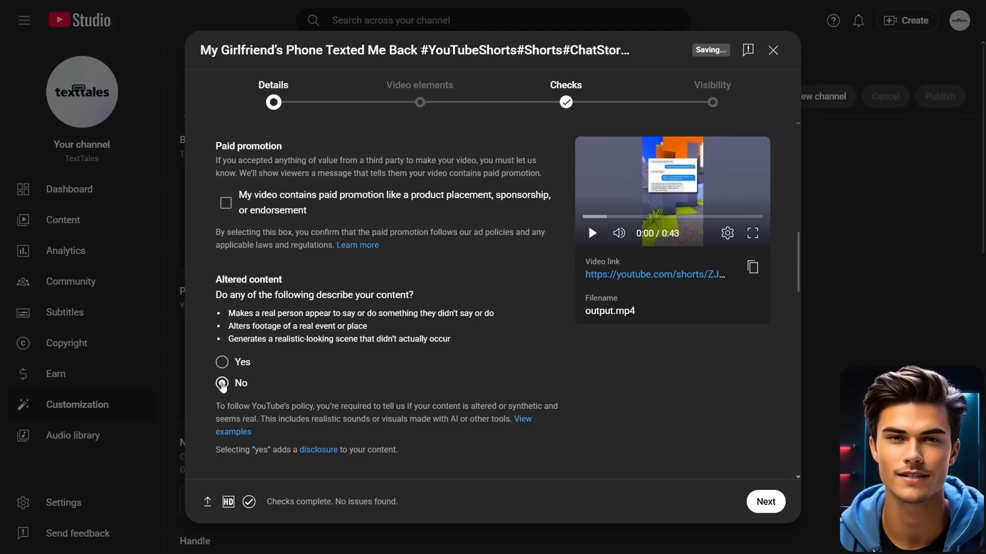
# - Advance the upload past the video elements and checks stages to the visibility settings
pyautogui.click(765, 502)
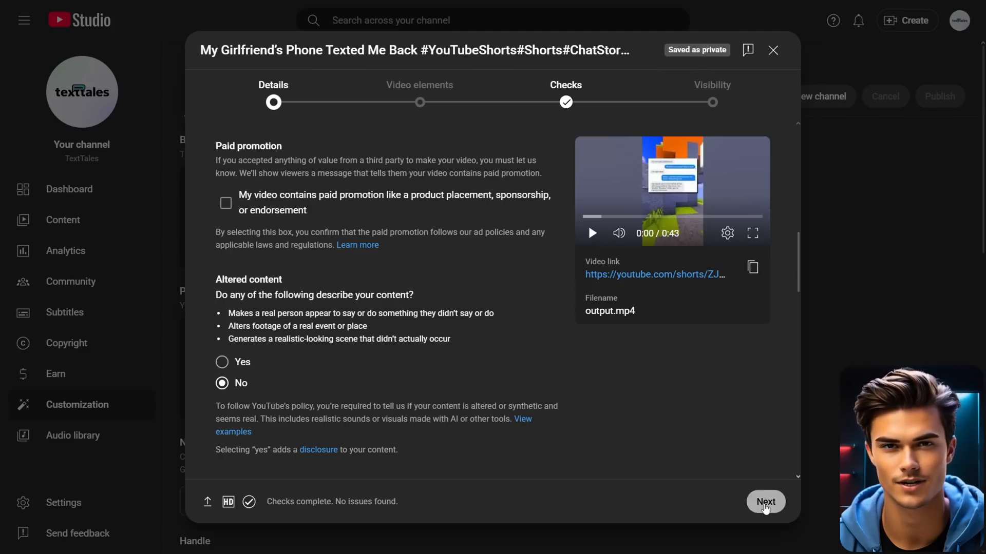
pyautogui.click(765, 503)
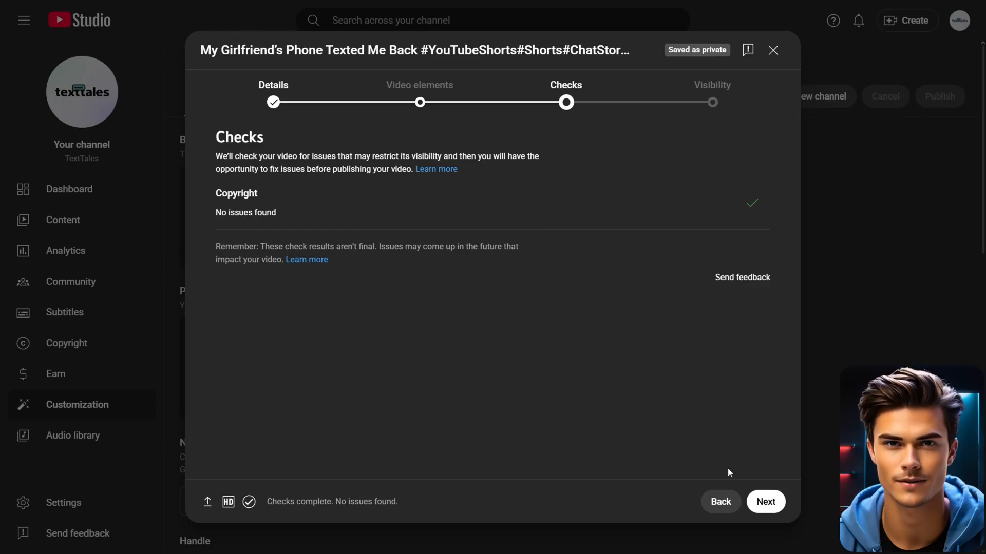
pyautogui.click(765, 502)
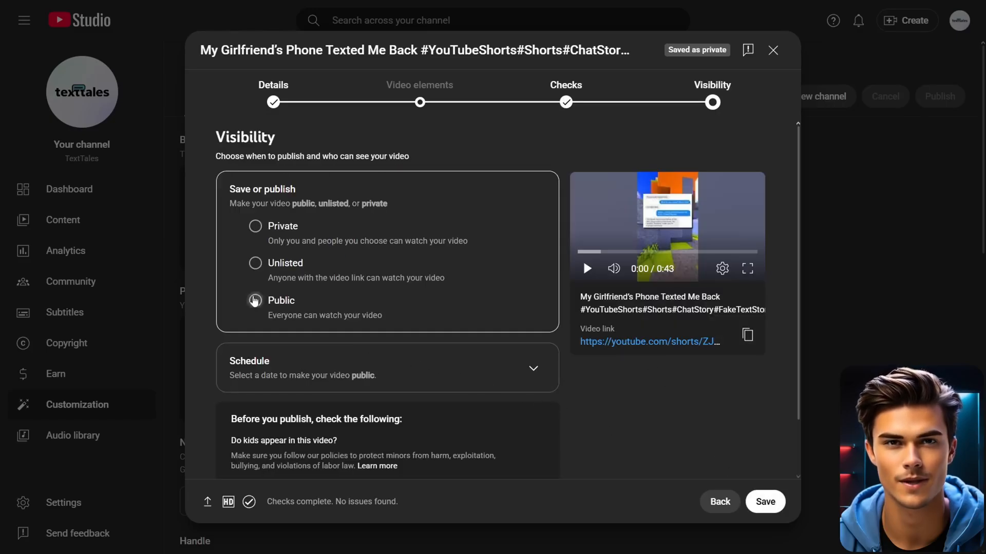
# - Set the video's visibility to Public and save it to publish the Short
pyautogui.click(255, 301)
pyautogui.click(762, 501)
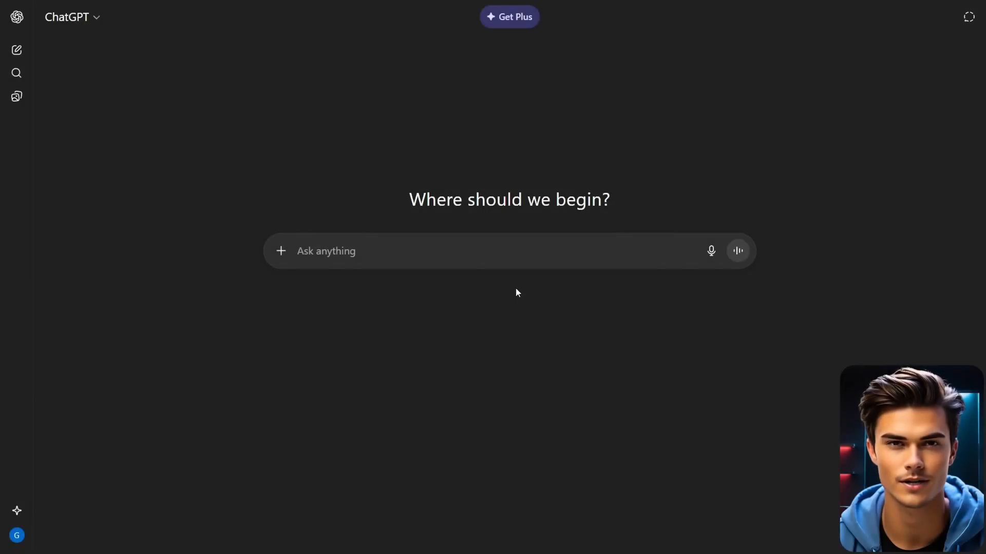
# - In ChatGPT, submit the prompt requesting 5 viral fake chat story prompts, each with a title, setup and plot twist
pyautogui.click(491, 254)
pyautogui.hotkey('ctrl', 'v')
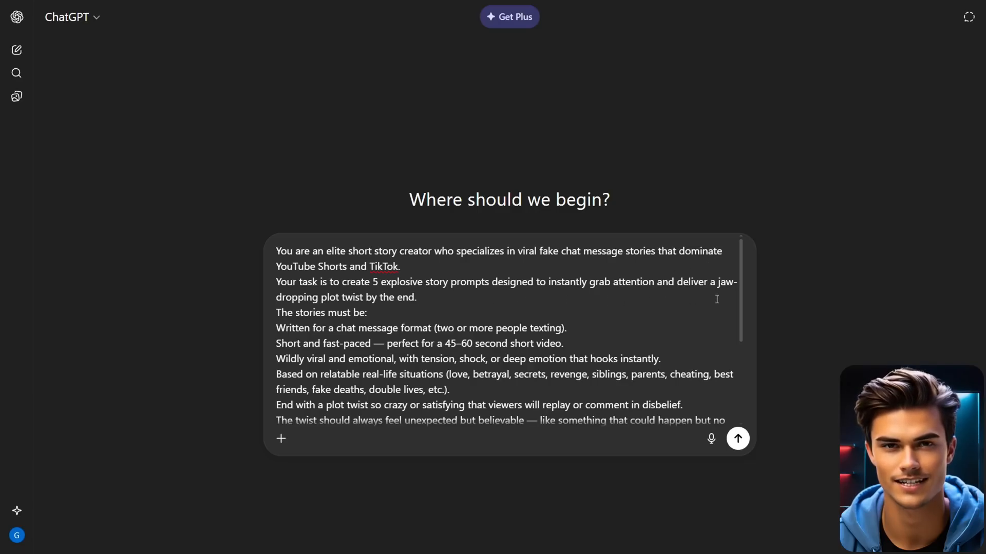
pyautogui.moveTo(741, 292); pyautogui.dragTo(743, 376)
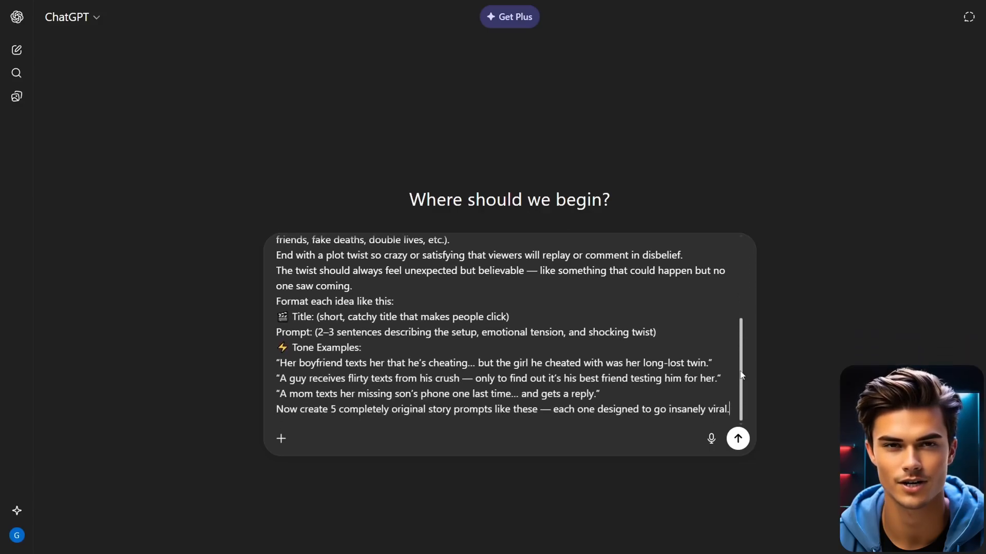
pyautogui.click(738, 436)
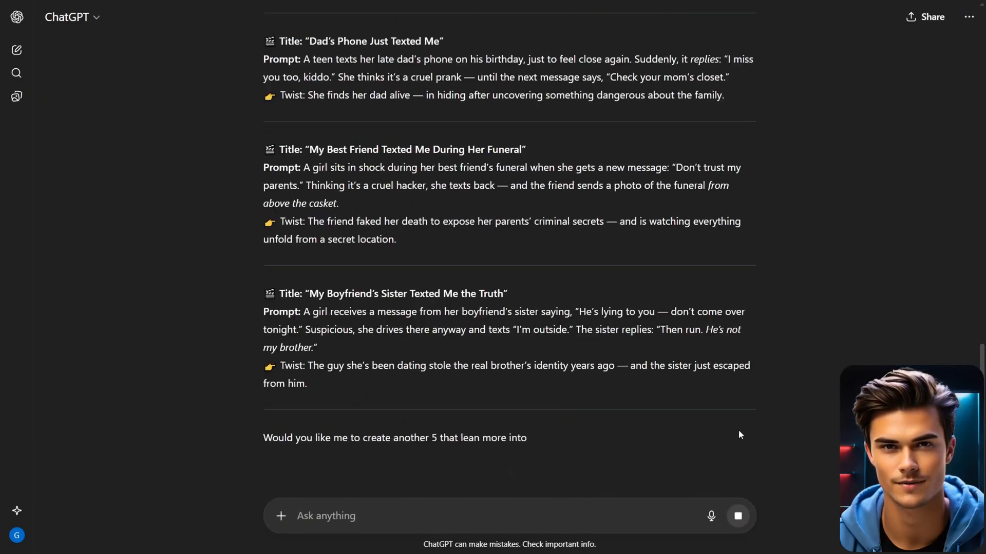
# - Review the generated story ideas and enter the follow-up prompt requesting a full fake text message script in Left/Right format
pyautogui.scroll(5, 769, 313)
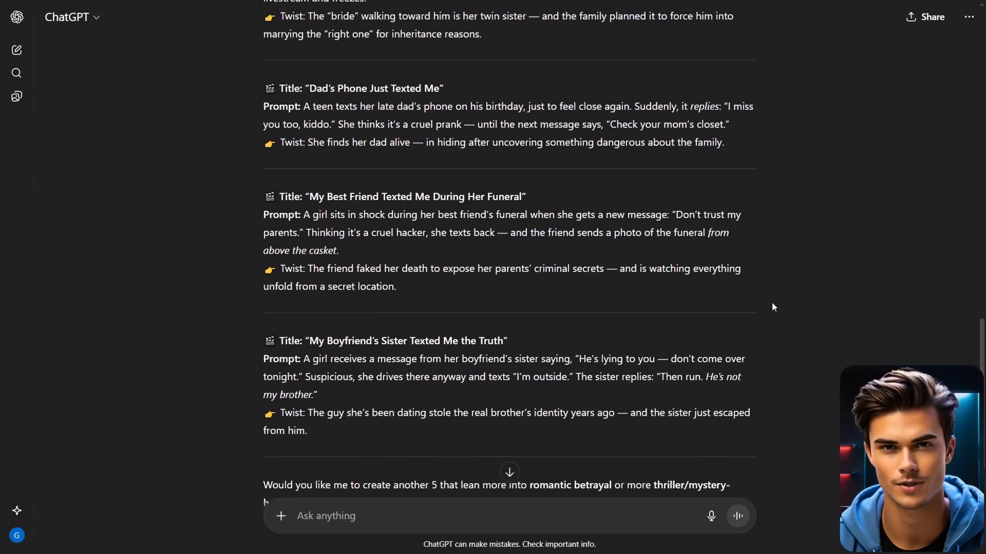
pyautogui.scroll(3, 779, 257)
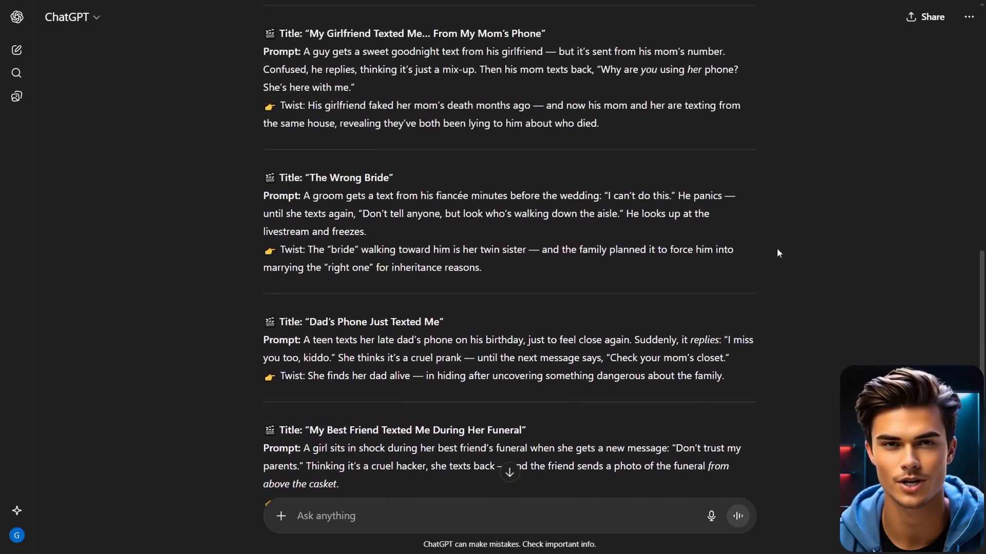
pyautogui.scroll(3, 781, 239)
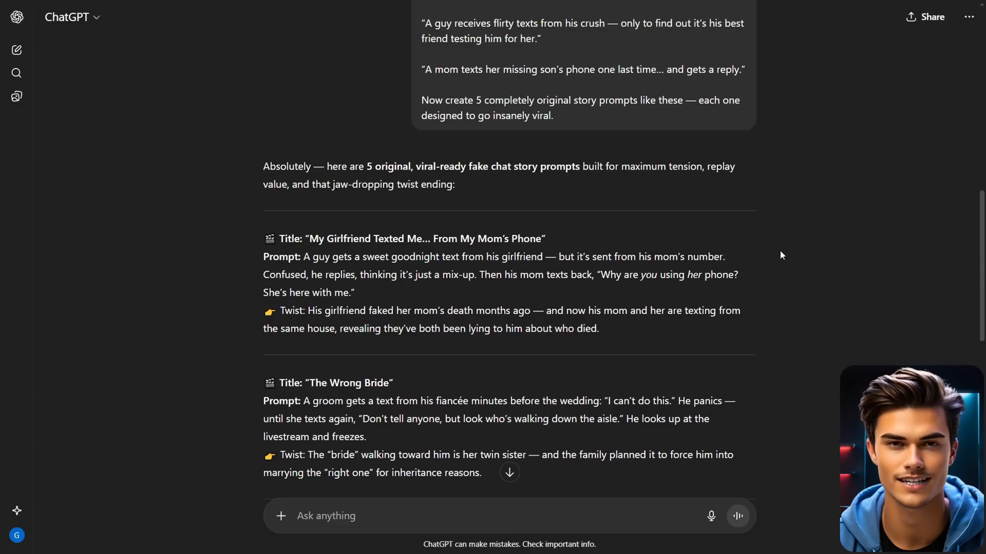
pyautogui.scroll(-3, 781, 253)
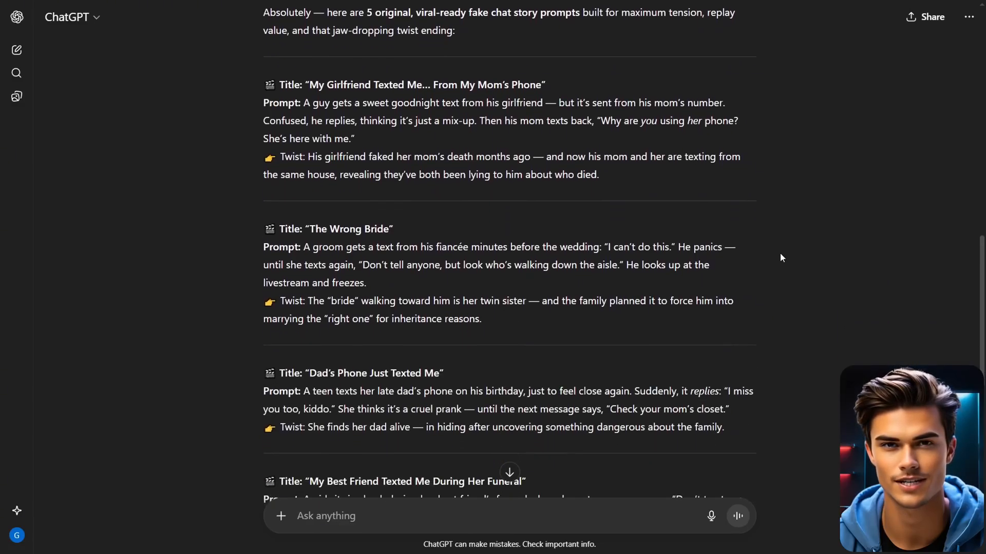
pyautogui.scroll(-2, 778, 257)
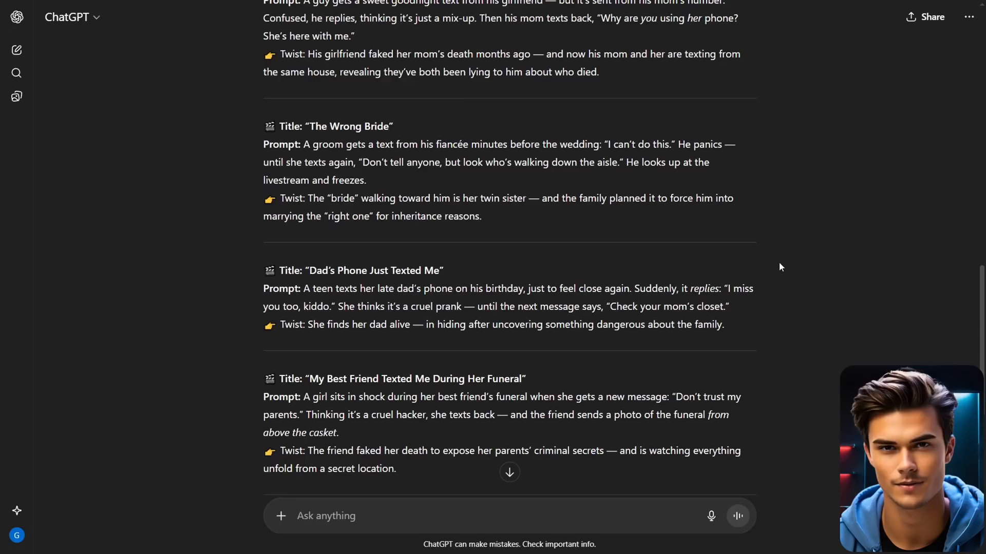
pyautogui.scroll(-6, 780, 267)
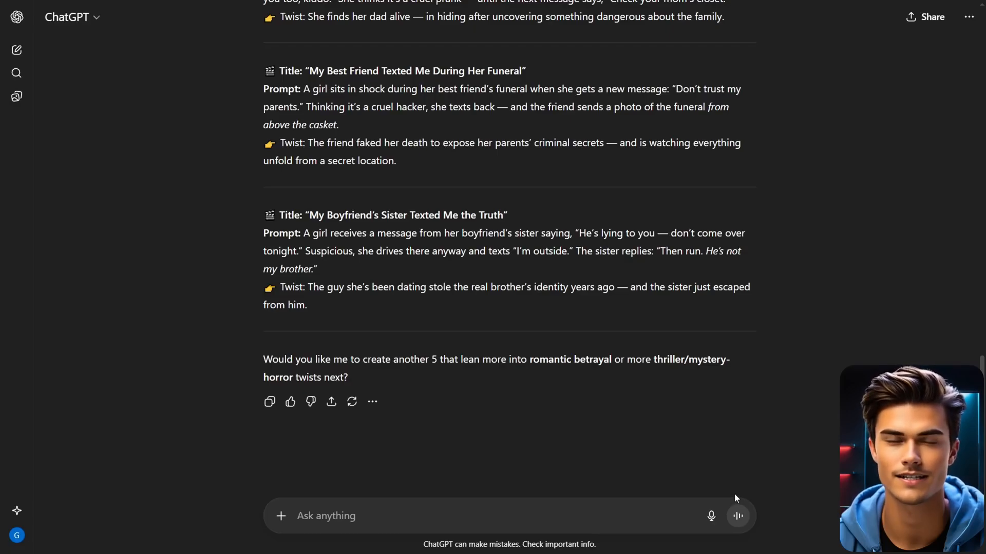
pyautogui.hotkey('ctrl', 'v')
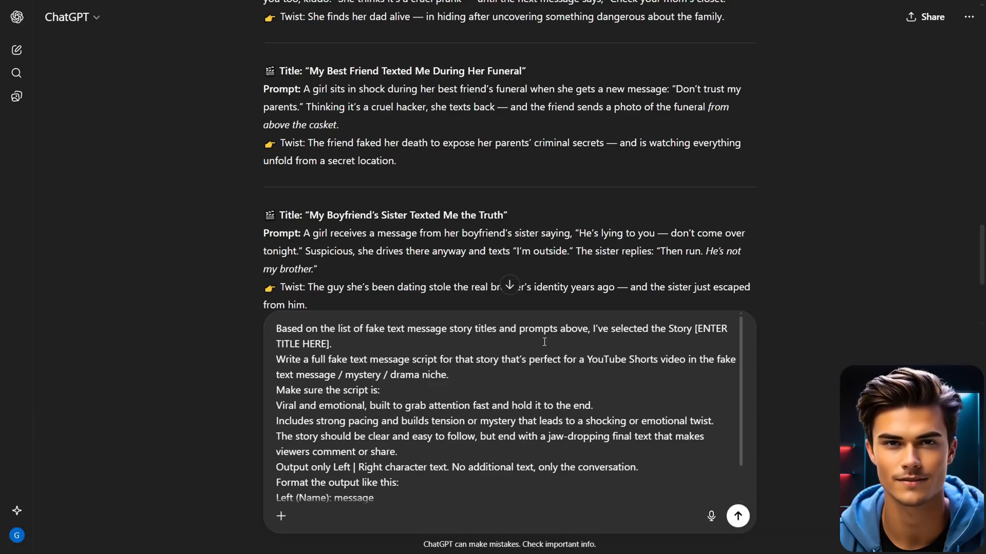
# - Replace the [ENTER TITLE HERE] placeholder text with "My Boyfriend's Sister Texted Me the Truth" and submit the script prompt
pyautogui.scroll(4, 218, 205)
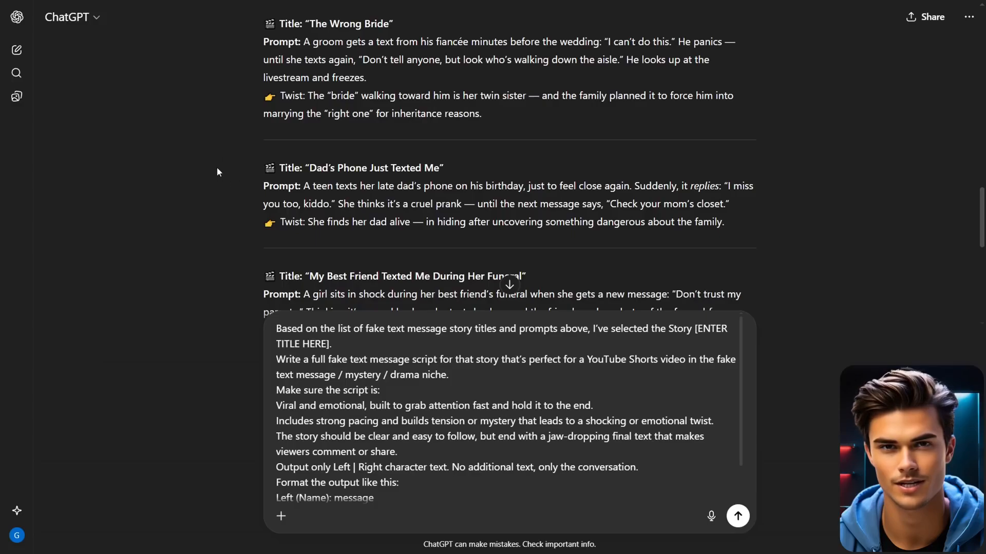
pyautogui.scroll(-5, 231, 178)
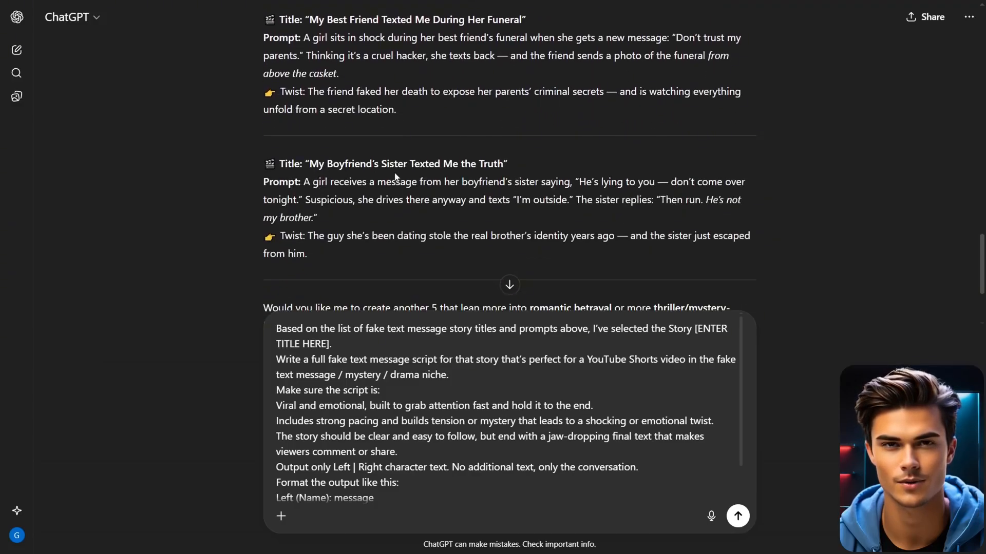
pyautogui.moveTo(503, 165); pyautogui.dragTo(311, 168)
pyautogui.hotkey('ctrl', 'c')
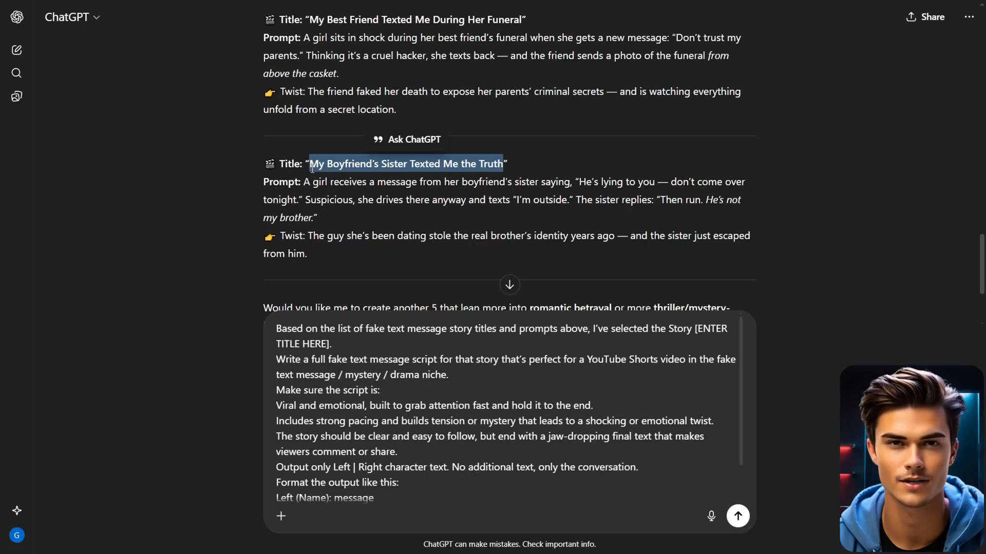
pyautogui.moveTo(697, 329); pyautogui.dragTo(328, 344)
pyautogui.hotkey('ctrl', 'v')
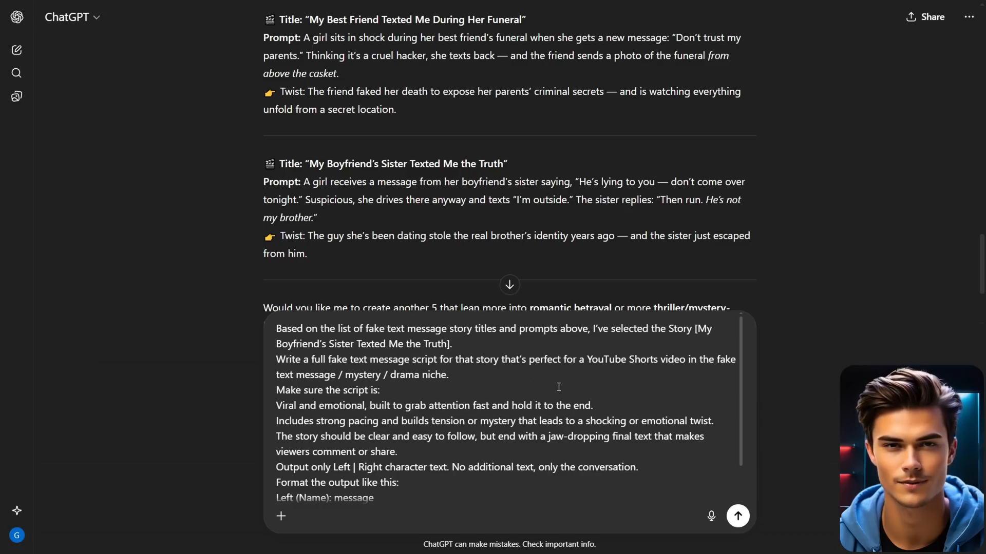
pyautogui.scroll(-1, 718, 392)
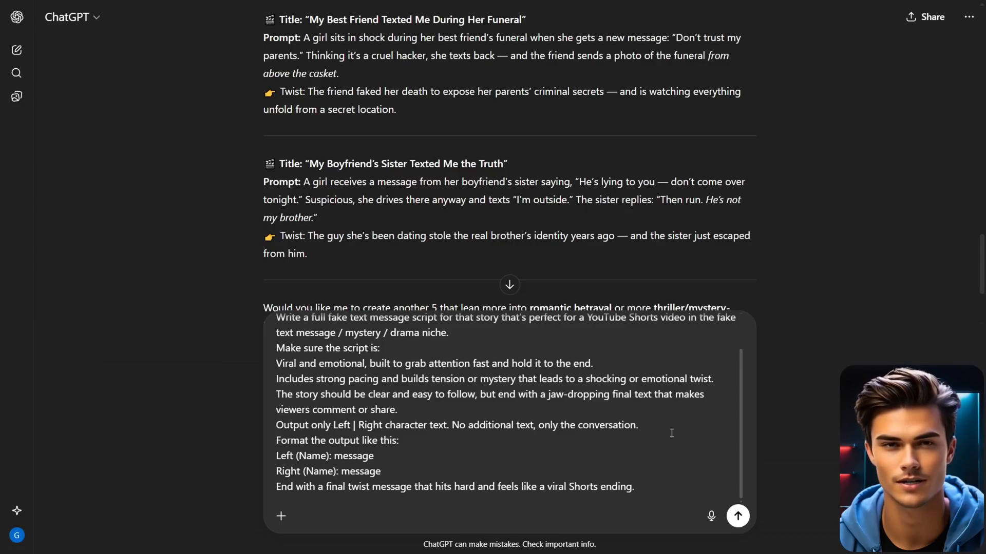
pyautogui.click(738, 516)
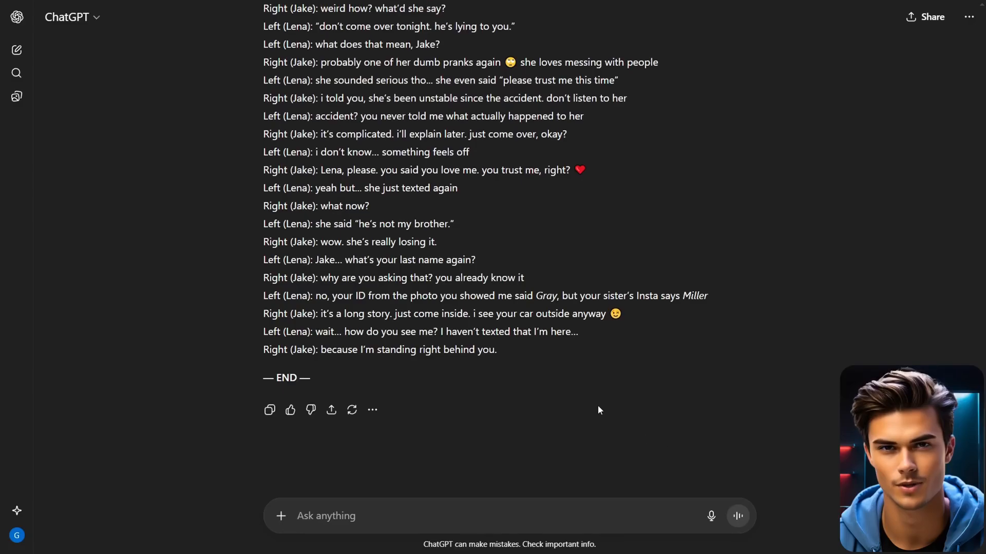
# - Ask ChatGPT to remove the Left and Right name labels and output only the clean chat messages, one per line
pyautogui.scroll(2, 603, 407)
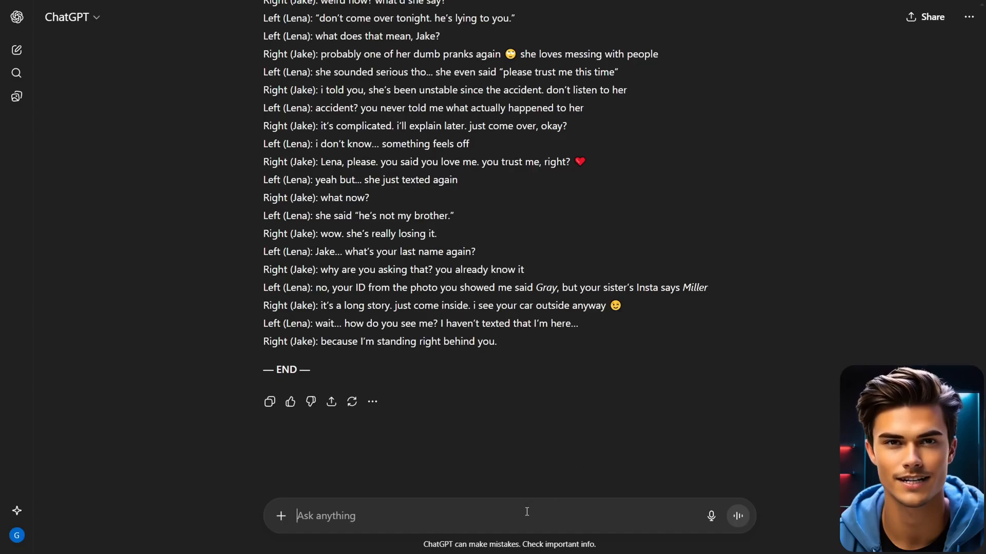
pyautogui.write('Take the fake text message script above and remove all the "Left (Name):" and "Right (Name):" labels, as well as any extra formatting or symbols. Output only the clean text messages, one per line, in the same order, as if it’s the actual chat messages appearing on screen. Do not add explanations or new lines of text, just return the cleaned chat messages, exactly as they would appear in a video.')
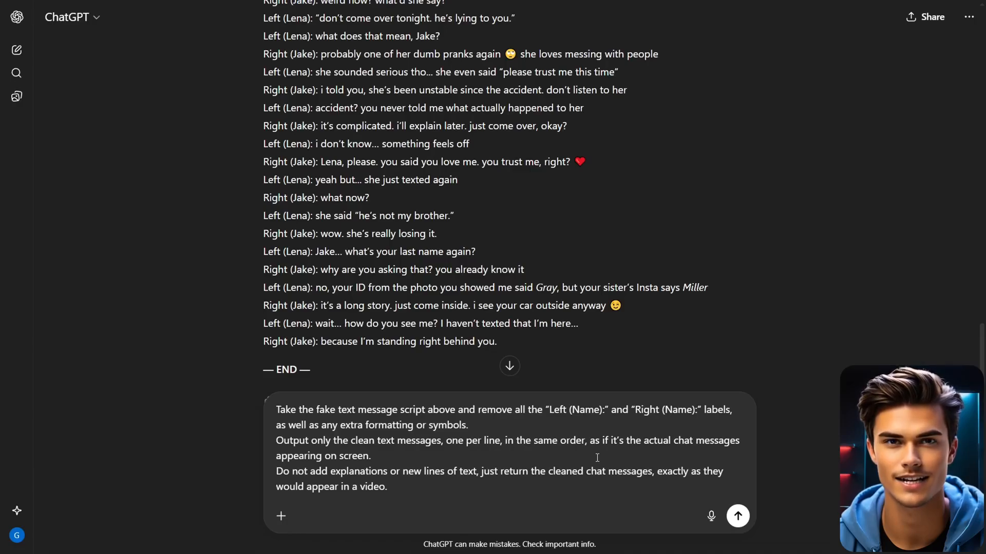
pyautogui.click(738, 516)
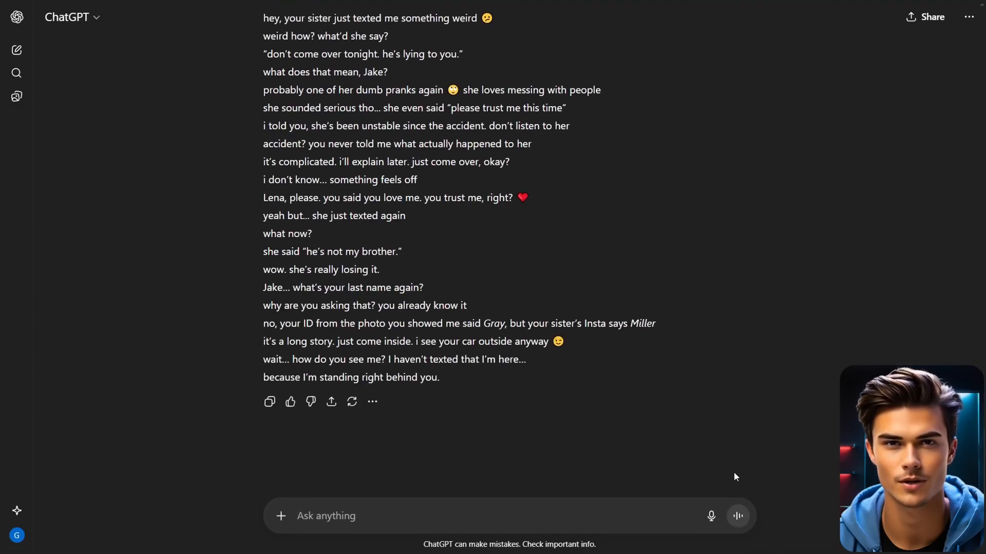
# - Copy the full cleaned chat conversation and paste it into a new DupDub AI voiceover project
pyautogui.scroll(2, 643, 428)
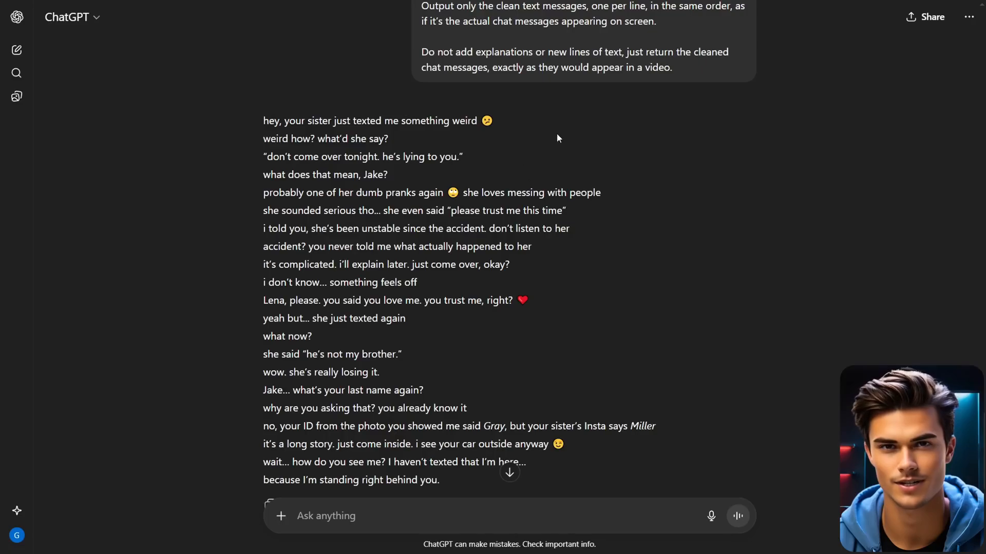
pyautogui.scroll(-1, 611, 230)
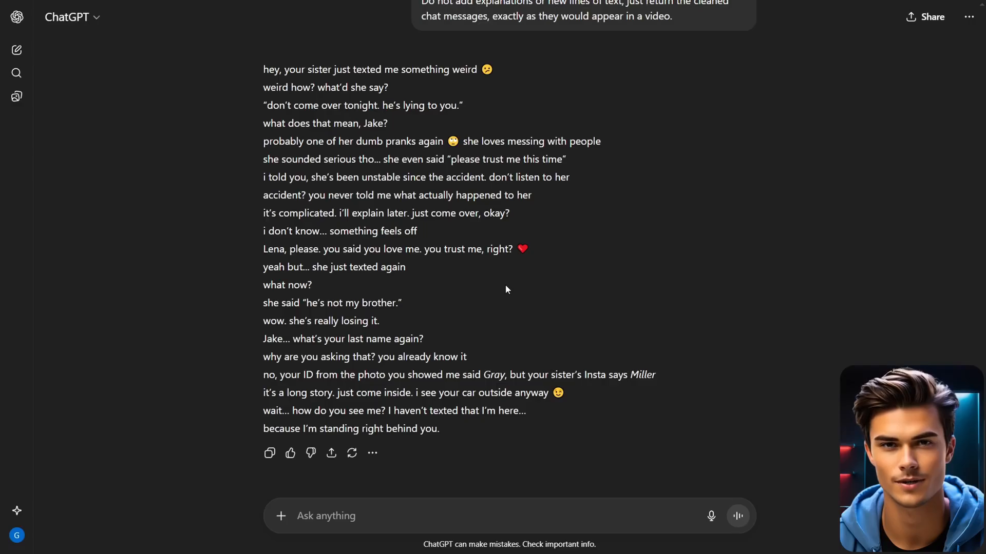
pyautogui.moveTo(255, 63); pyautogui.dragTo(482, 426)
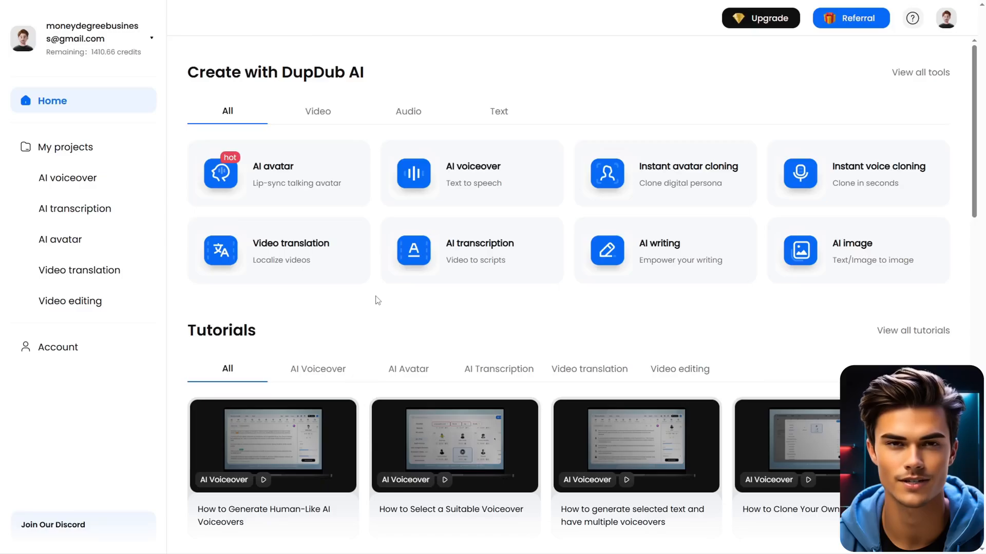
pyautogui.click(480, 171)
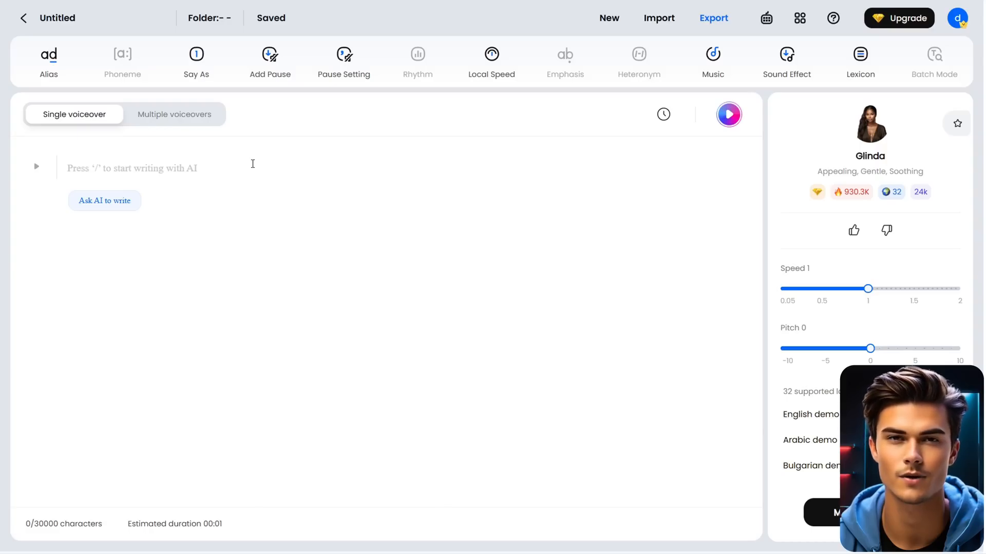
pyautogui.click(163, 169)
pyautogui.hotkey('ctrl', 'v')
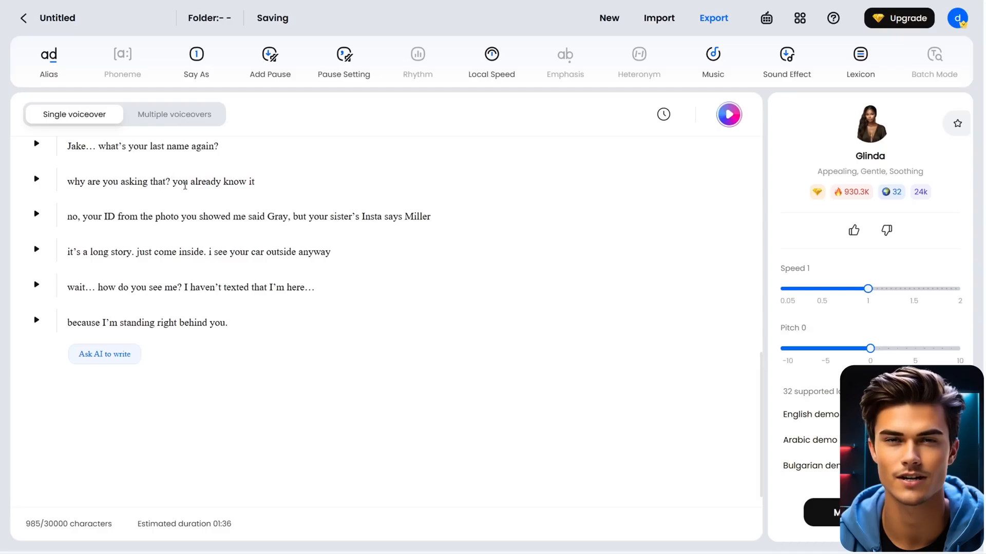
# - Check the pasted script lines and switch the project from a single voiceover to multiple voiceovers
pyautogui.scroll(10, 205, 200)
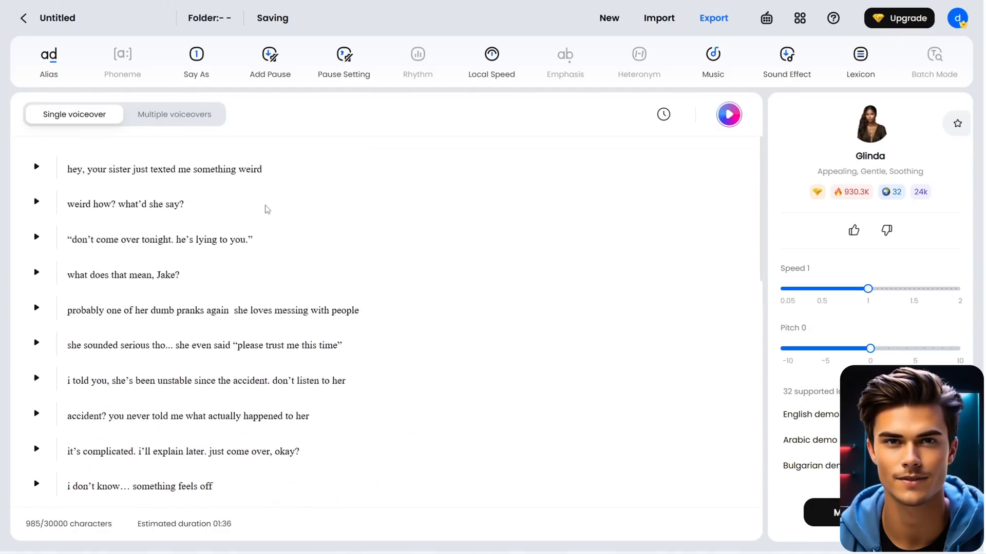
pyautogui.scroll(-6, 376, 264)
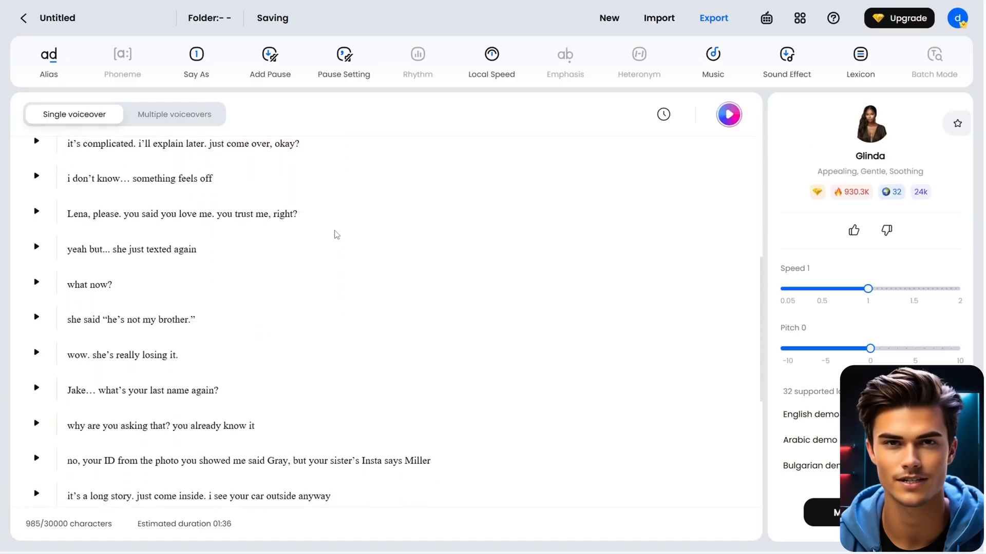
pyautogui.scroll(5, 334, 235)
pyautogui.scroll(1, 334, 232)
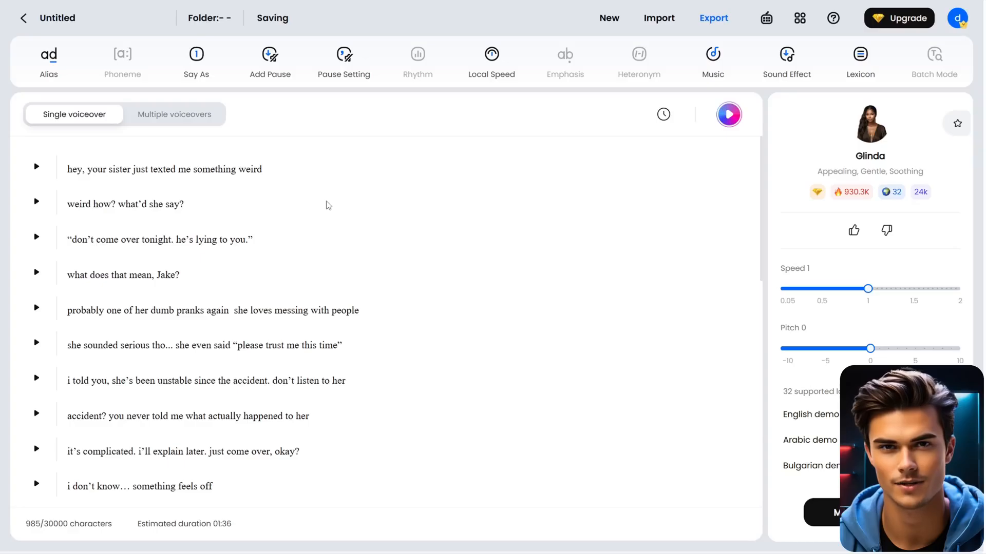
pyautogui.click(176, 127)
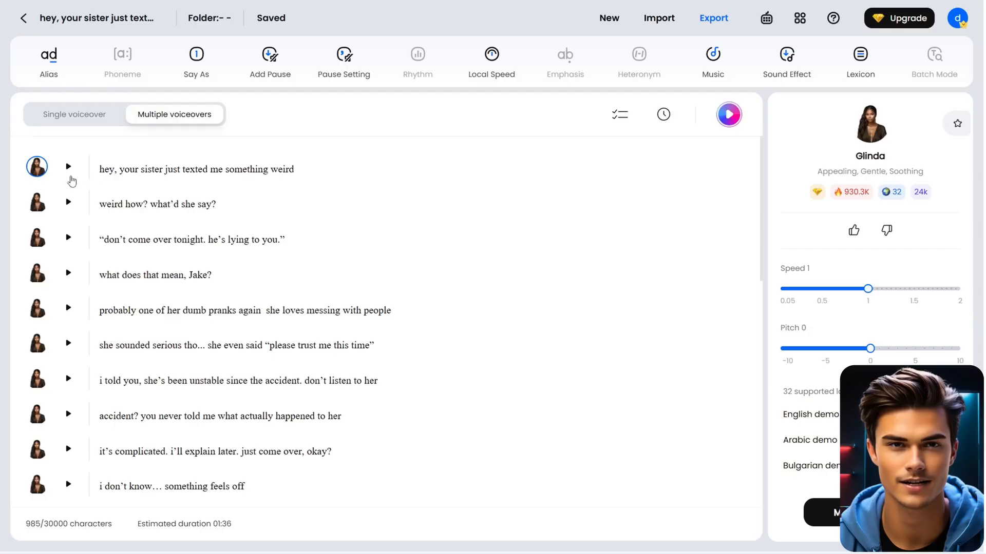
# - Filter the voice library to Female and Ultra quality, and select the Glinda voice for the first script line
pyautogui.click(39, 168)
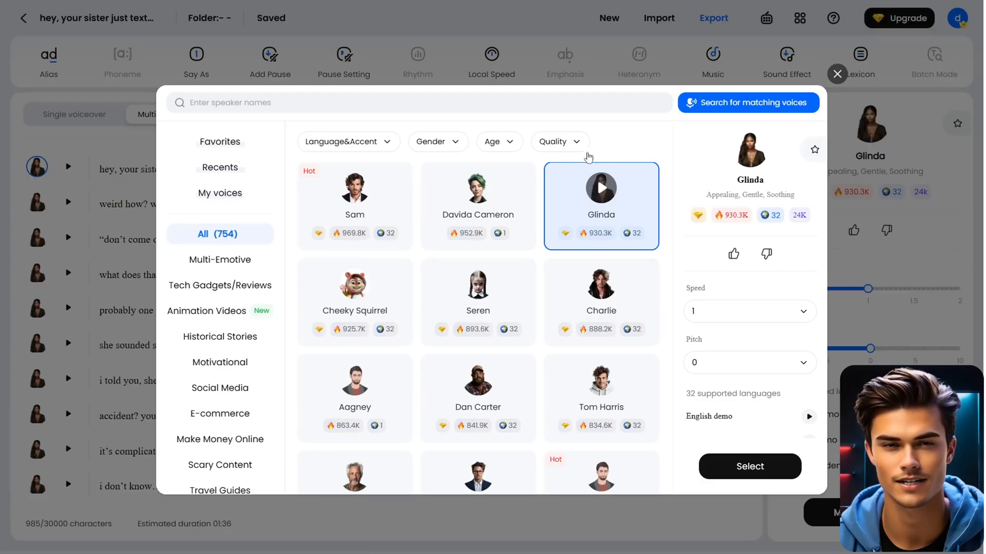
pyautogui.click(459, 141)
pyautogui.click(461, 220)
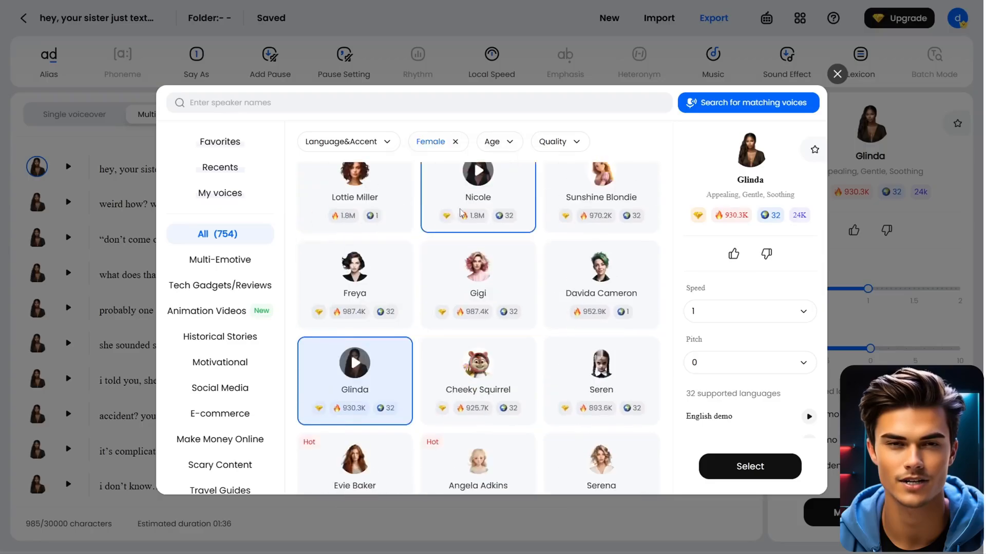
pyautogui.click(577, 144)
pyautogui.click(568, 195)
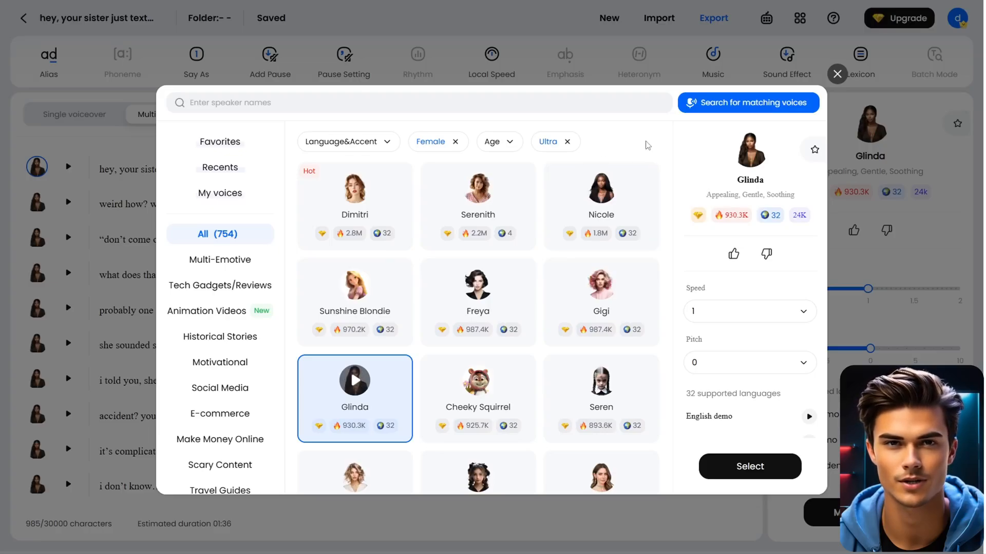
pyautogui.scroll(-4, 672, 237)
pyautogui.scroll(-2, 668, 258)
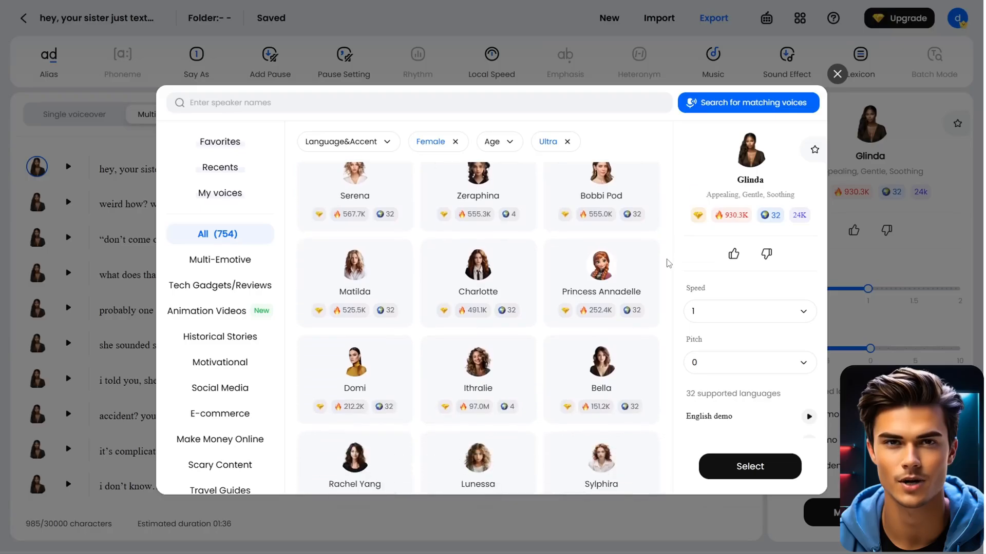
pyautogui.scroll(5, 668, 261)
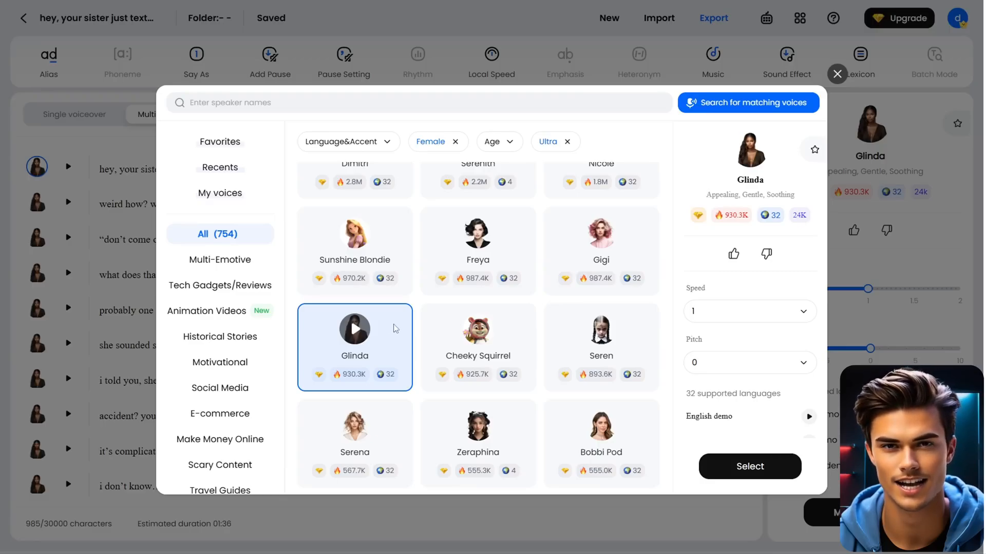
pyautogui.click(749, 466)
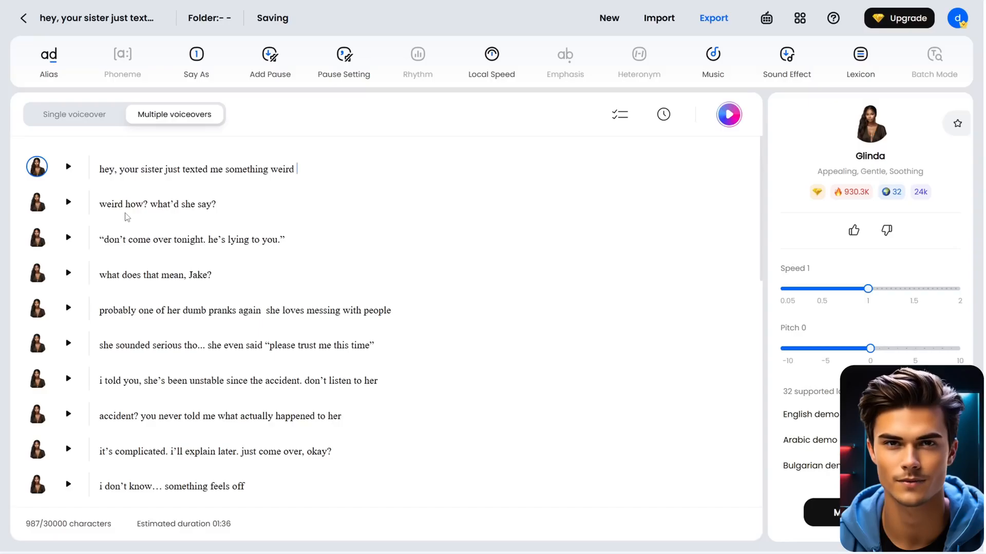
# - Change the voice library's gender filter to Male and assign the Adam voice to the "weird how? what'd she say?" line
pyautogui.click(36, 202)
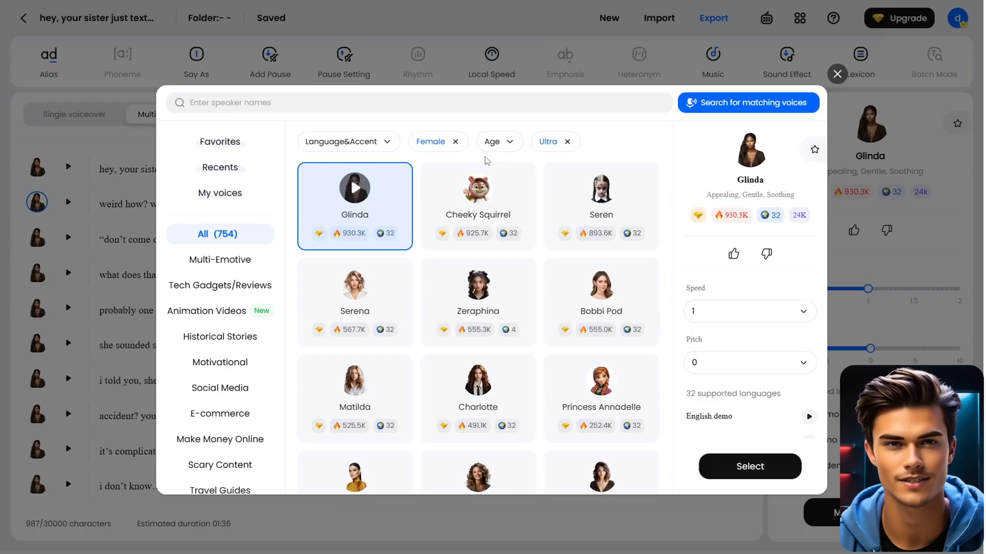
pyautogui.click(455, 142)
pyautogui.click(456, 144)
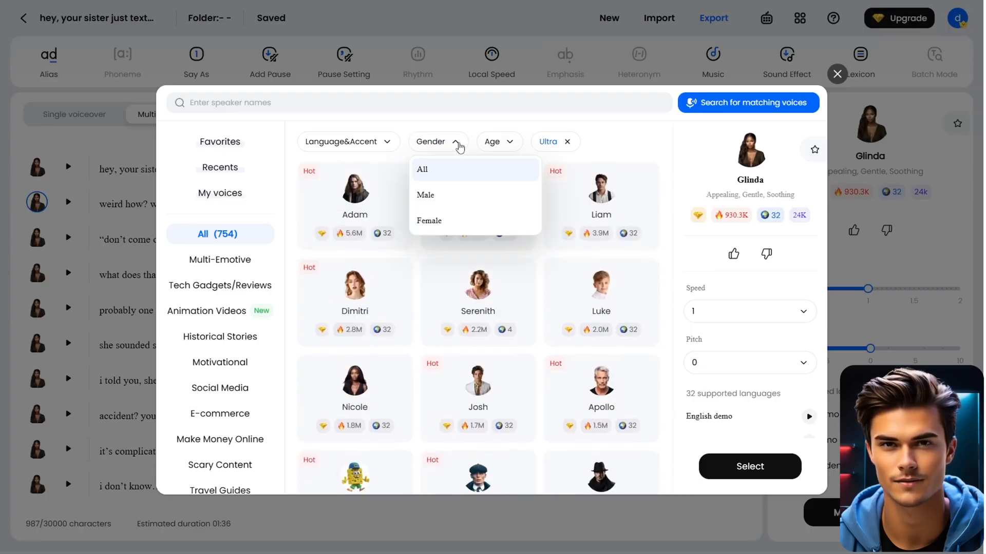
pyautogui.click(465, 196)
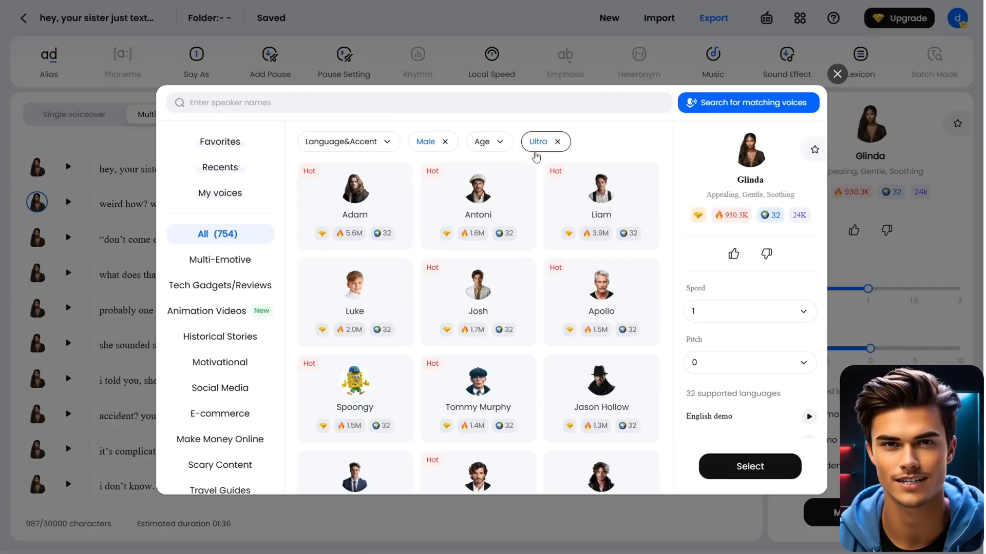
pyautogui.scroll(-2, 670, 303)
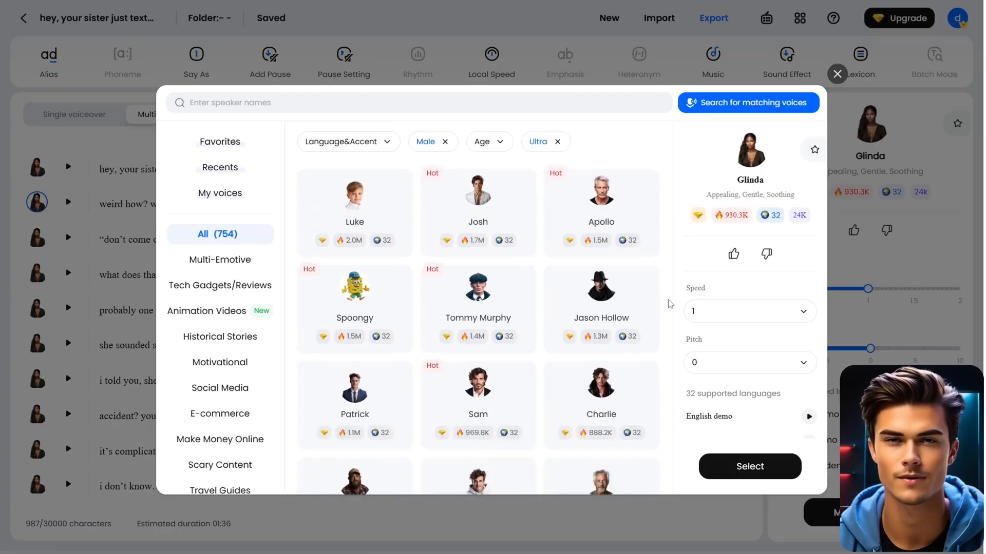
pyautogui.scroll(-2, 669, 308)
pyautogui.scroll(4, 667, 308)
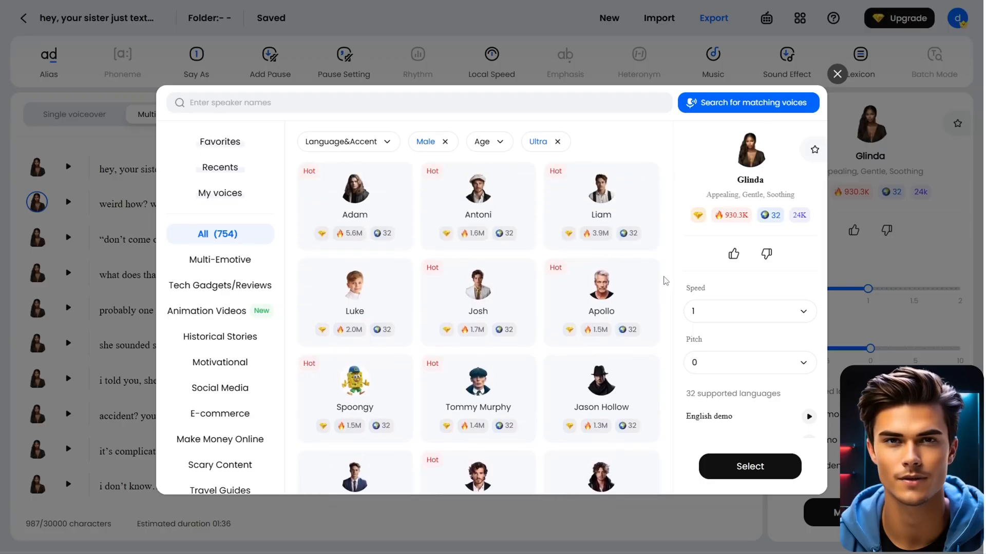
pyautogui.click(396, 207)
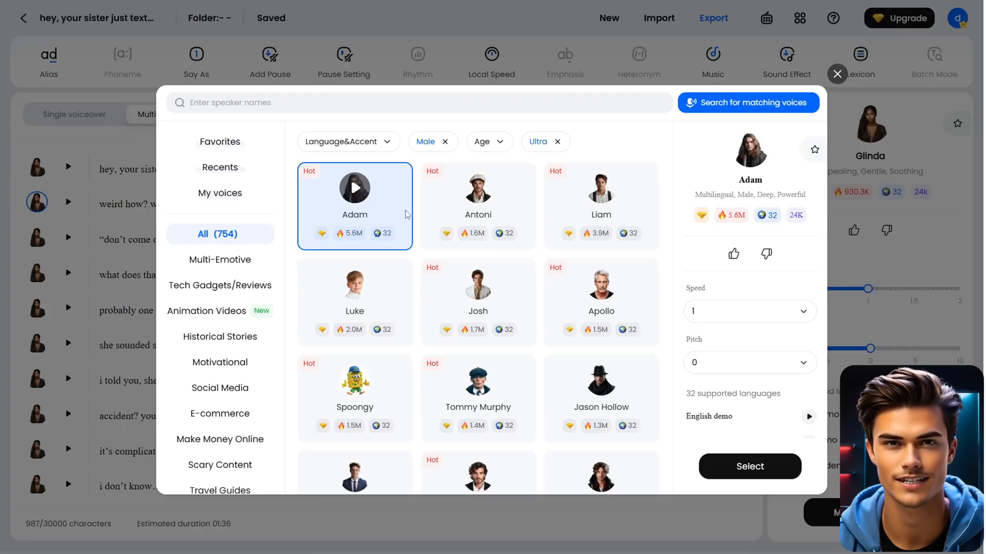
pyautogui.click(750, 467)
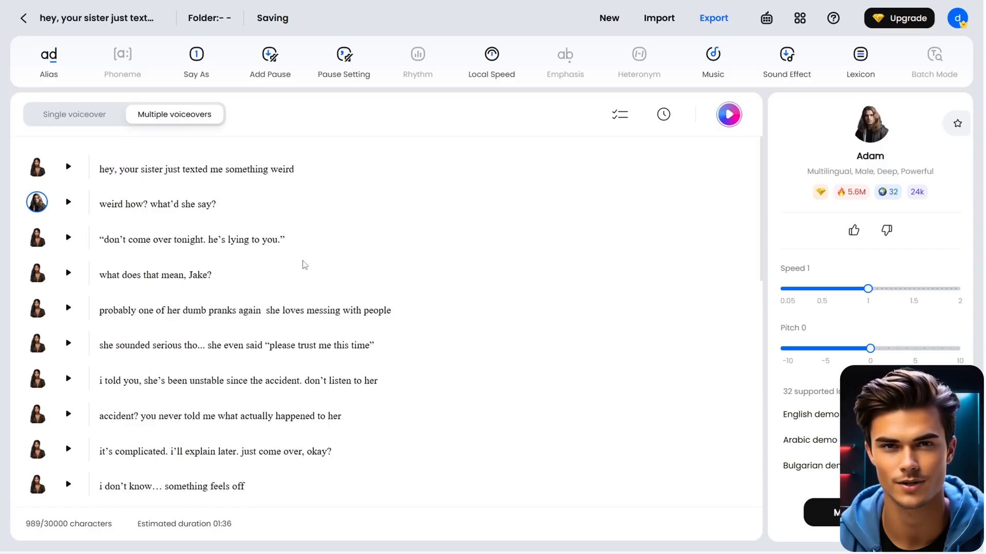
# - Assign the Adam voice to the "probably one of her dumb pranks again" and "i told you, she's been unstable" lines
pyautogui.click(37, 308)
pyautogui.click(354, 201)
pyautogui.click(750, 466)
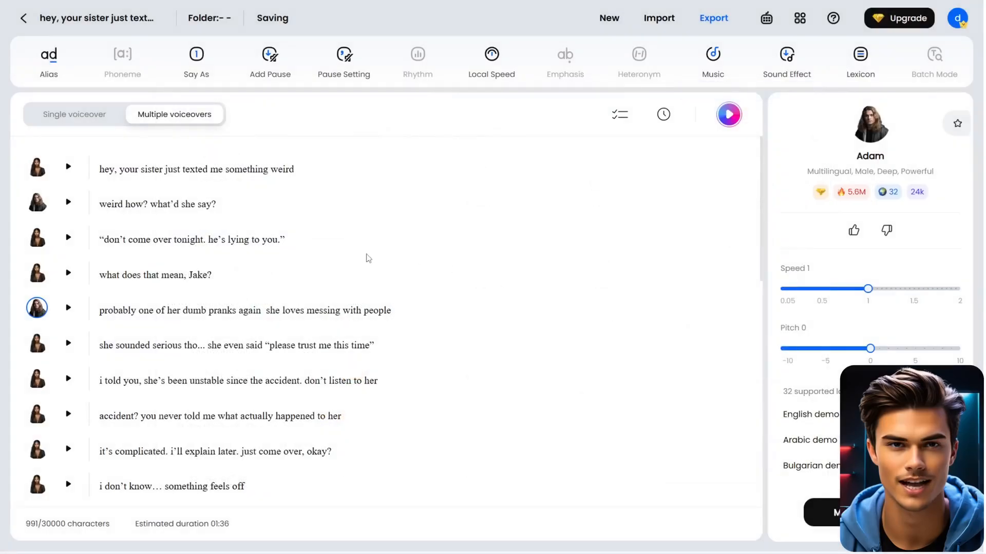
pyautogui.scroll(-2, 231, 307)
pyautogui.click(37, 276)
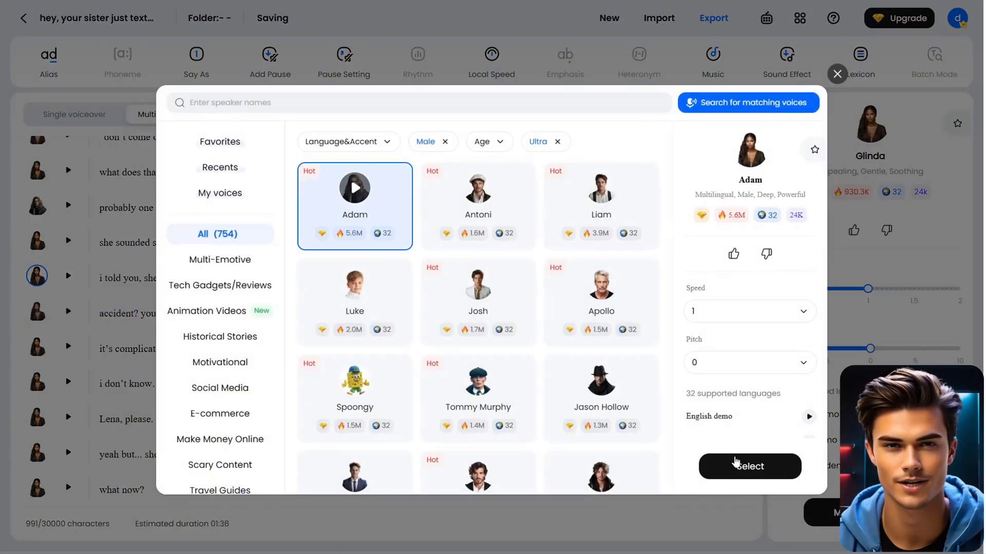
pyautogui.click(731, 456)
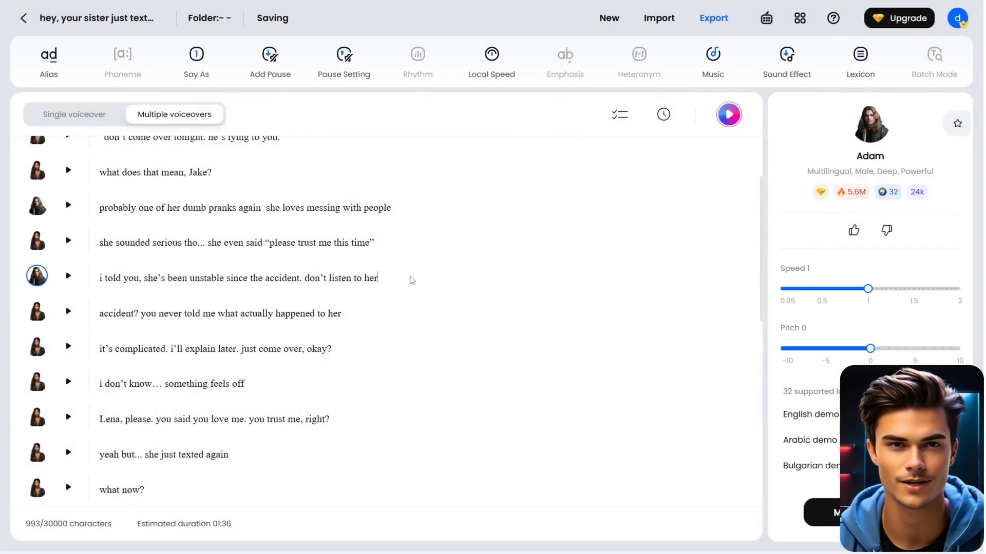
# - Assign the Adam voice to the "it's complicated", "you said you love me" and "what now?" lines
pyautogui.click(37, 349)
pyautogui.click(749, 466)
pyautogui.scroll(-3, 46, 270)
pyautogui.click(44, 267)
pyautogui.click(387, 218)
pyautogui.click(750, 466)
pyautogui.scroll(-2, 134, 257)
pyautogui.click(38, 231)
pyautogui.click(400, 205)
pyautogui.click(749, 467)
# - Assign the Adam voice to the male character's last four lines, from "wow. she's really losing it." to "because I'm standing right behind you."
pyautogui.scroll(-1, 100, 239)
pyautogui.click(37, 250)
pyautogui.click(354, 206)
pyautogui.click(749, 466)
pyautogui.click(37, 320)
pyautogui.doubleClick(343, 221)
pyautogui.click(38, 392)
pyautogui.doubleClick(349, 213)
pyautogui.click(43, 462)
pyautogui.doubleClick(354, 195)
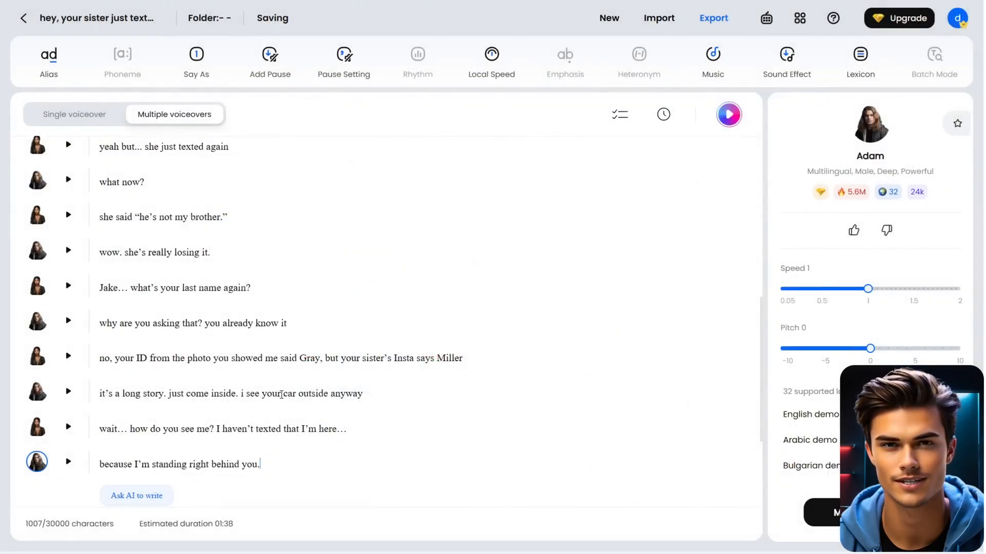
# - Generate the voiceover for the full text and preview its opening lines
pyautogui.scroll(8, 270, 318)
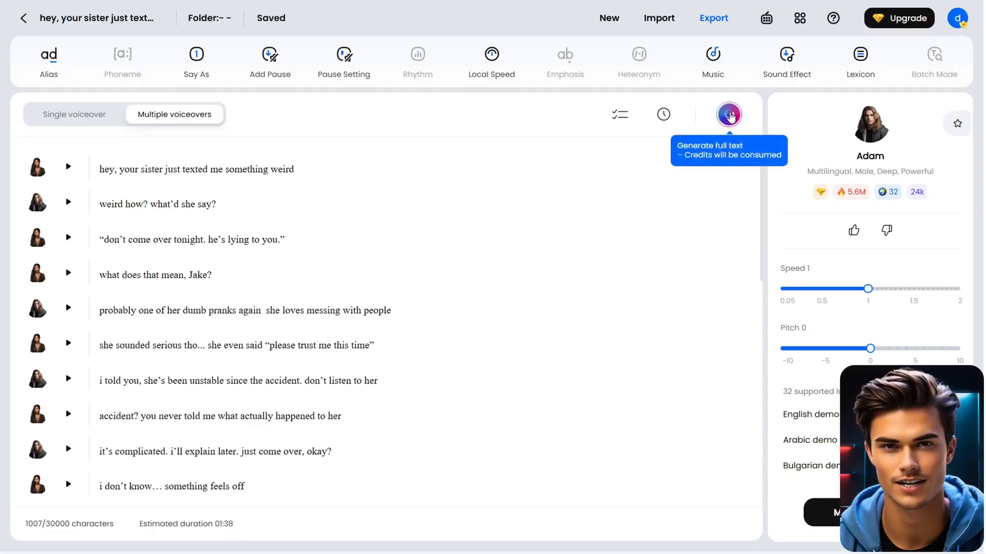
pyautogui.click(730, 115)
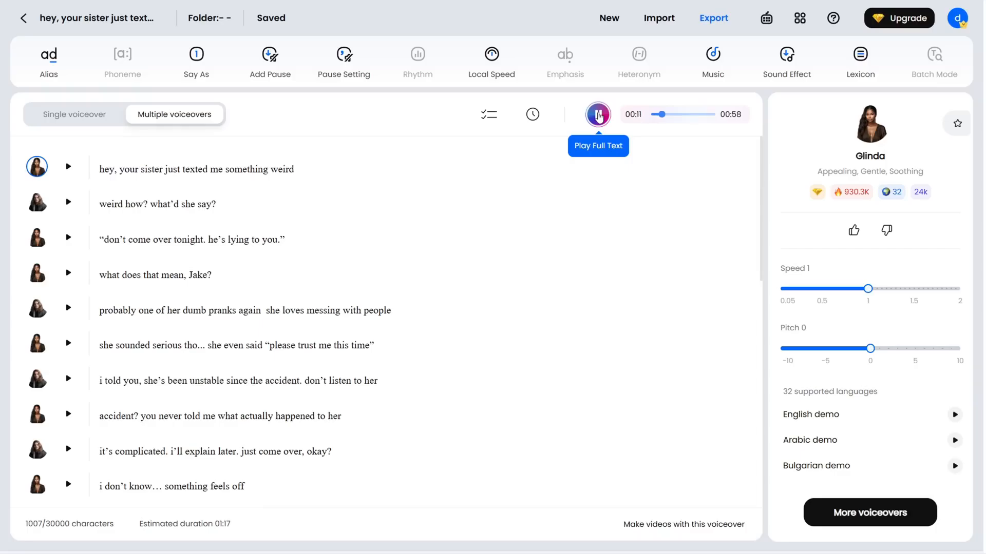
pyautogui.click(599, 115)
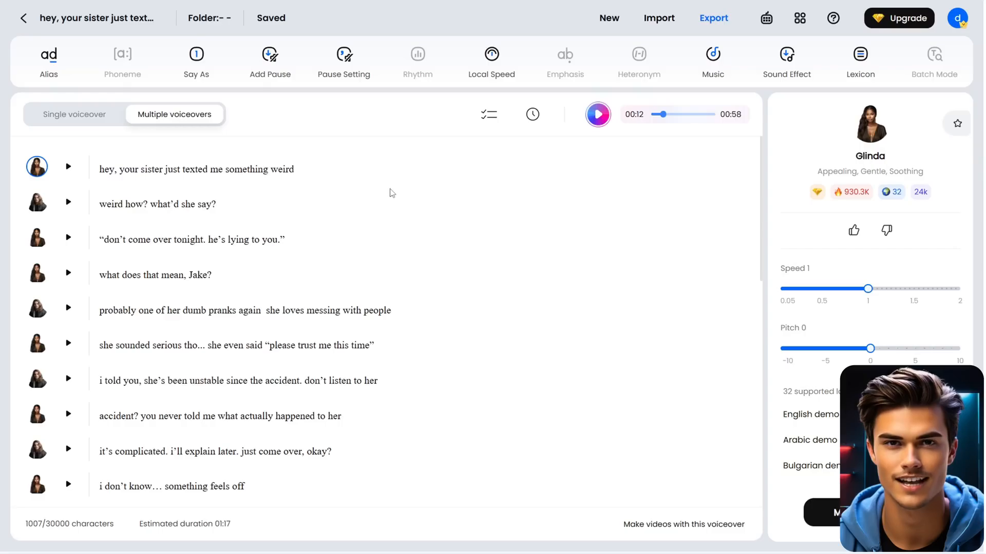
# - Export the finished voiceover as an MP3 audio file
pyautogui.click(714, 18)
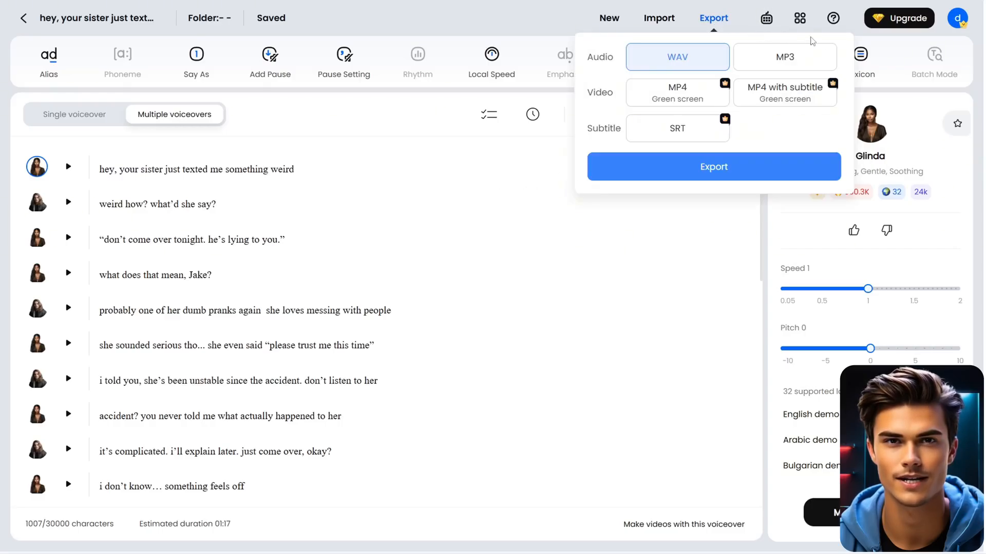
pyautogui.click(809, 63)
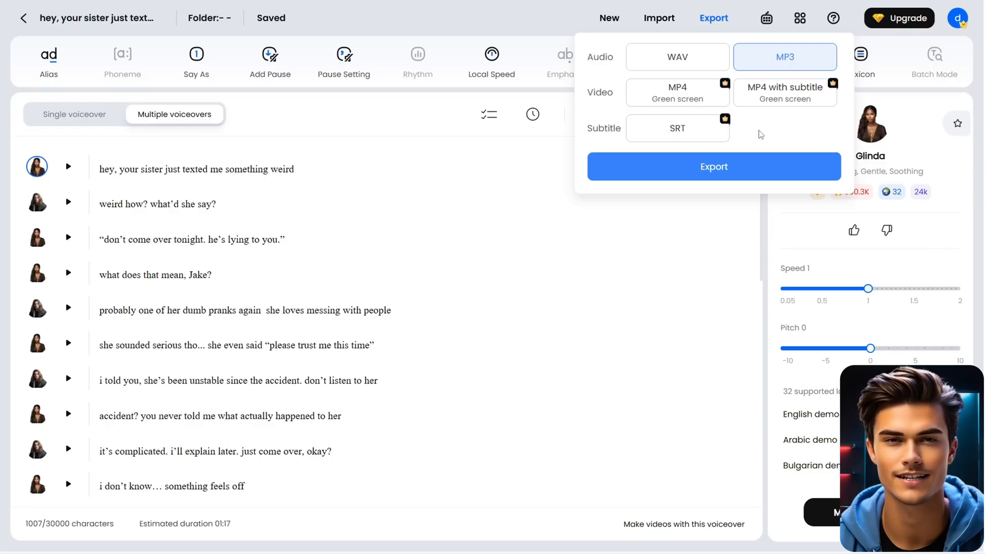
pyautogui.click(717, 166)
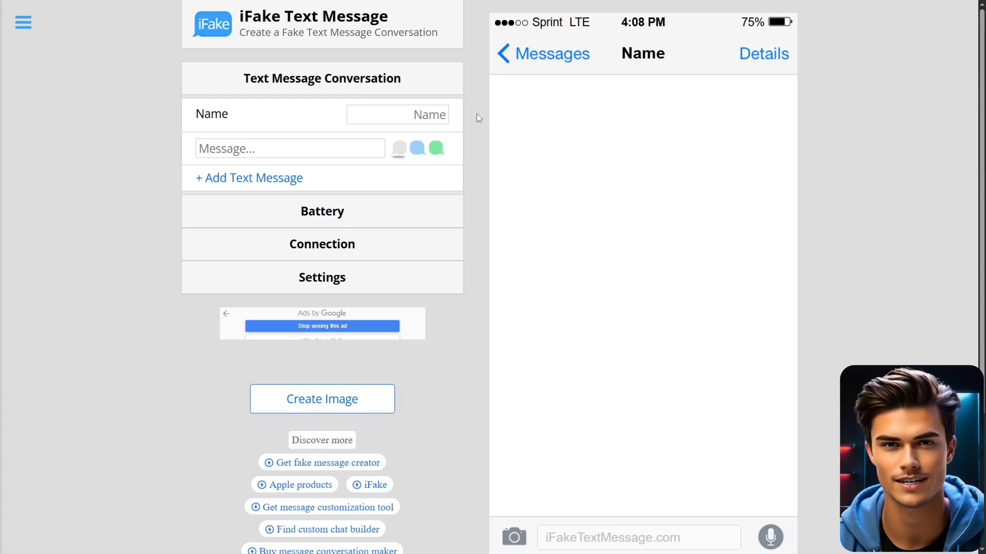
# - In iFake Text Message, add four more message fields and enter the male character's name as the contact name
pyautogui.click(318, 179)
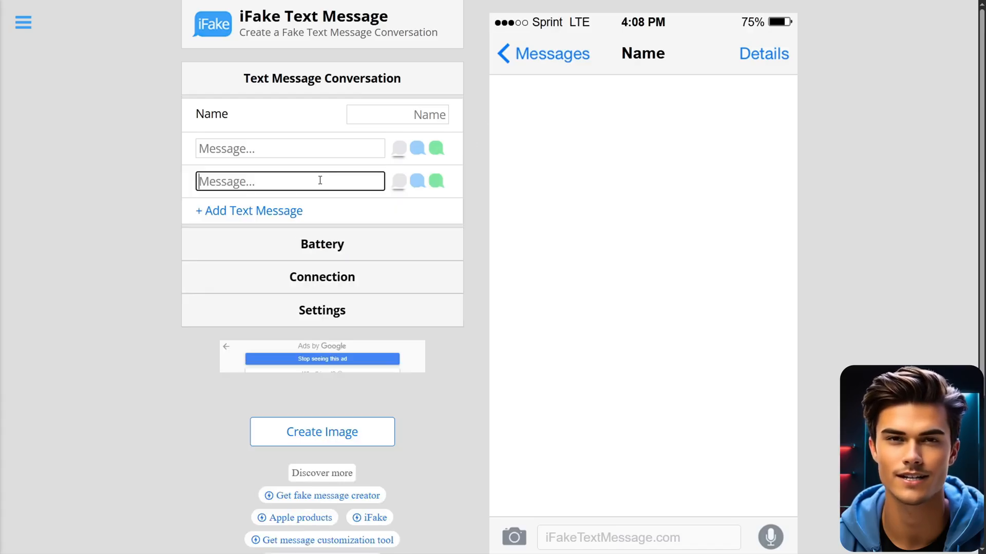
pyautogui.click(324, 218)
pyautogui.click(324, 244)
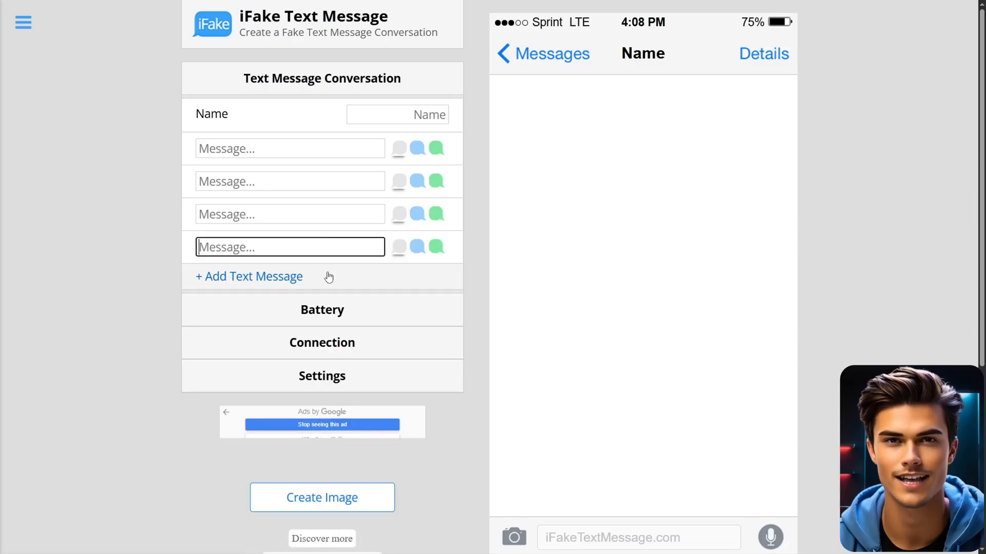
pyautogui.click(328, 276)
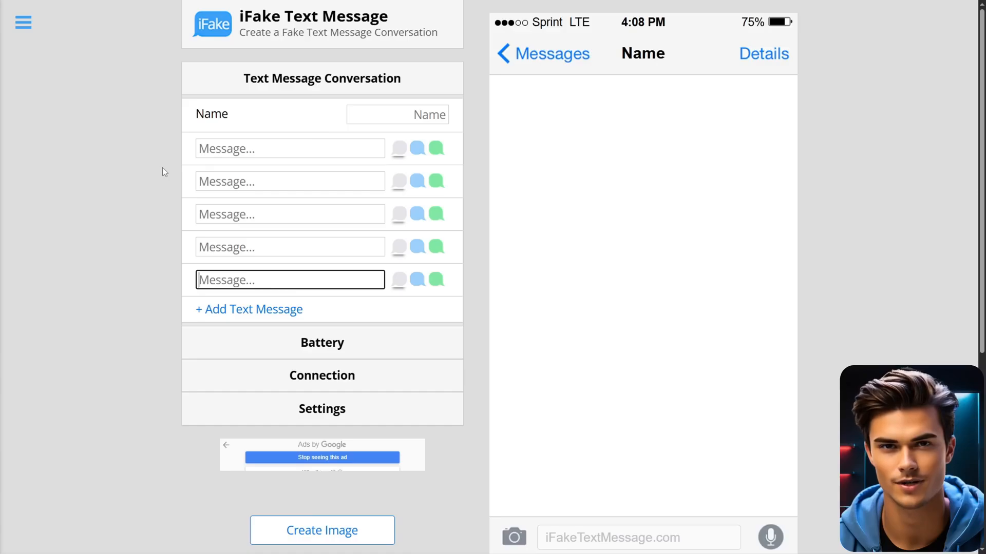
pyautogui.click(425, 115)
pyautogui.write('Jake')
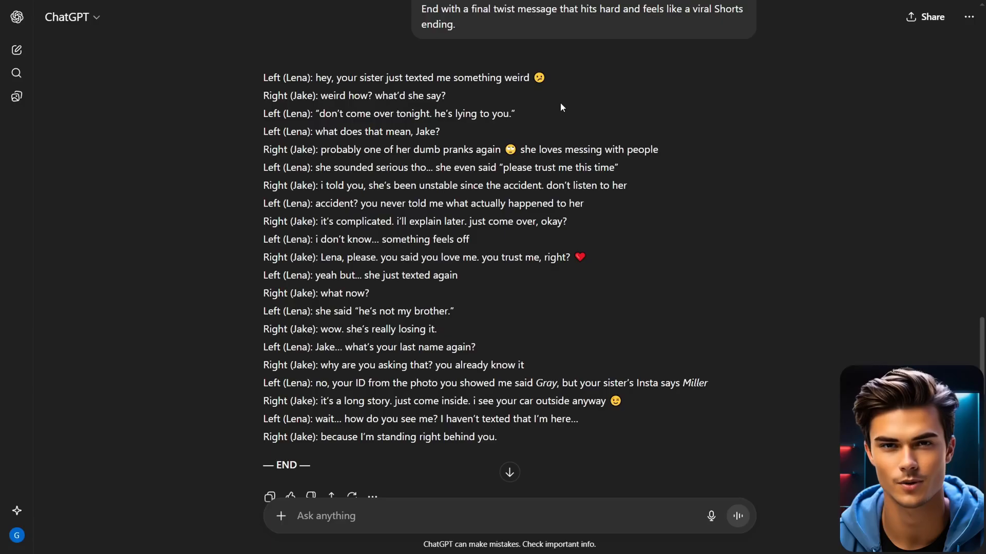
# - Copy the opening "hey, your sister just texted me something weird" line from ChatGPT into the first message and make it a blue bubble
pyautogui.moveTo(553, 79); pyautogui.dragTo(317, 80)
pyautogui.hotkey('ctrl', 'c')
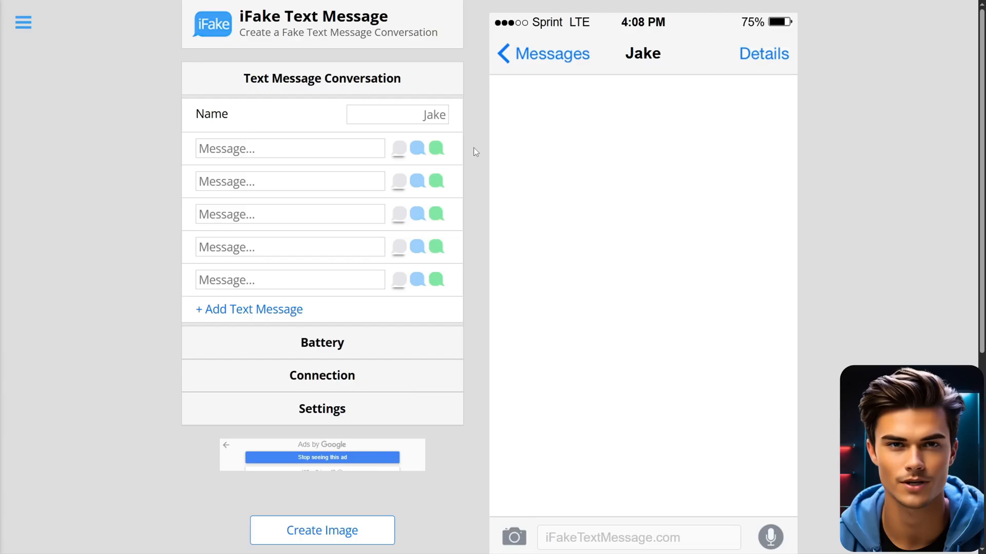
pyautogui.click(350, 149)
pyautogui.hotkey('ctrl', 'v')
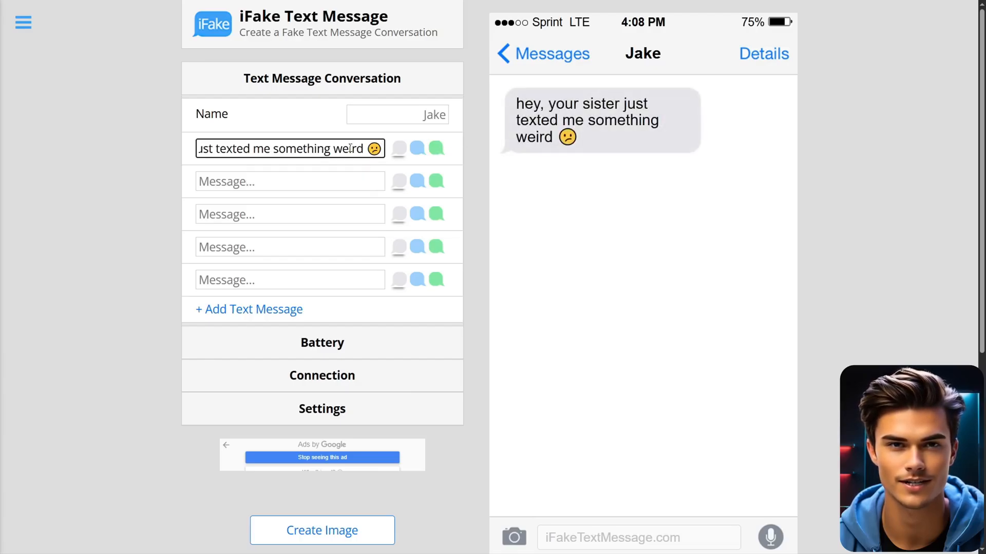
pyautogui.click(418, 148)
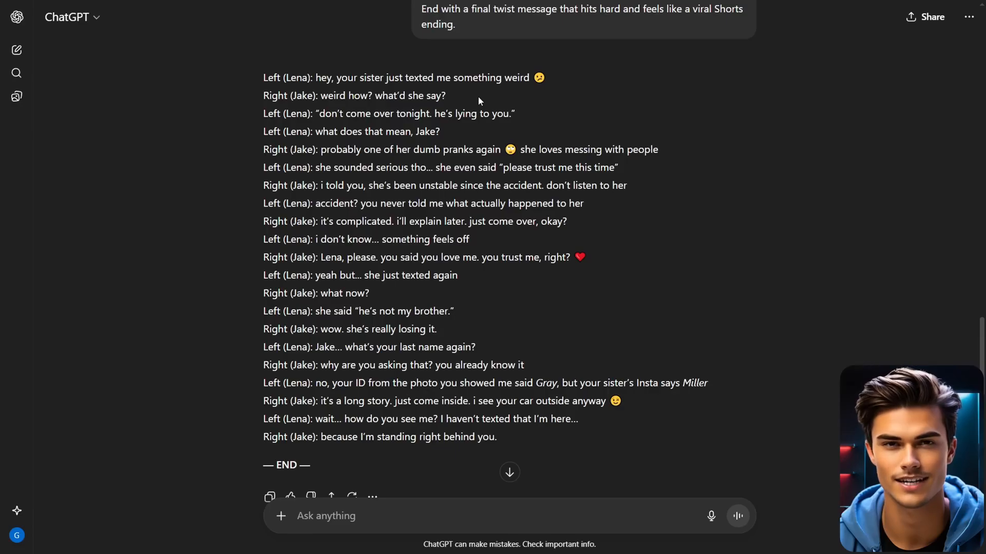
# - Copy the "weird how? what'd she say?" line from ChatGPT into the second message as a gray bubble
pyautogui.moveTo(472, 96); pyautogui.dragTo(322, 97)
pyautogui.hotkey('ctrl', 'c')
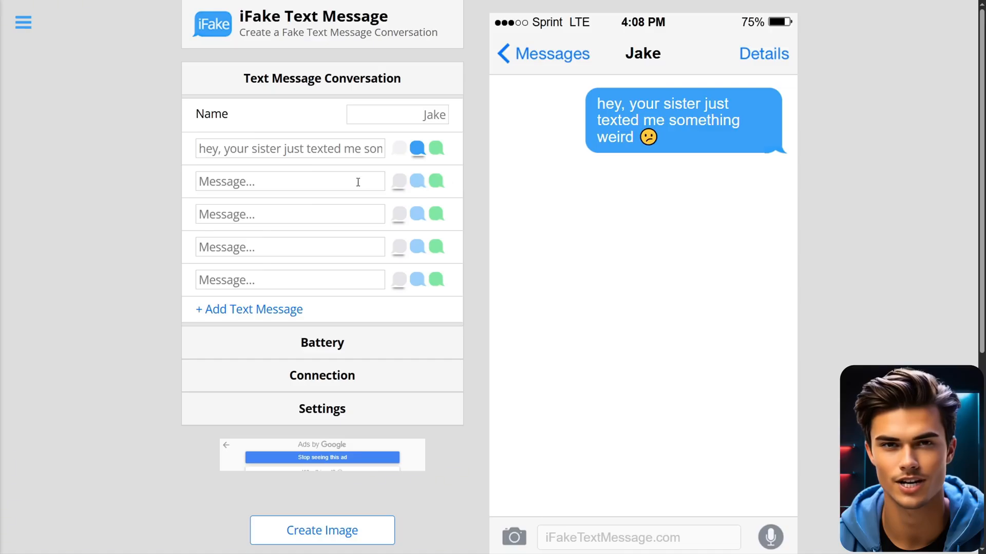
pyautogui.click(357, 181)
pyautogui.hotkey('ctrl', 'v')
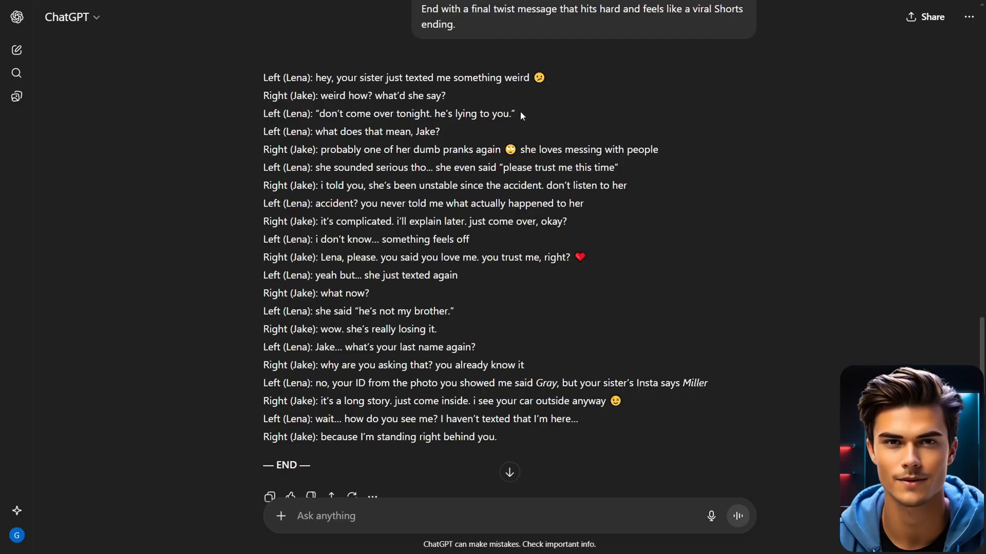
# - Copy the "don't come over tonight. he's lying to you." line from ChatGPT into the third message and make it a blue bubble
pyautogui.moveTo(520, 113); pyautogui.dragTo(317, 112)
pyautogui.hotkey('ctrl', 'c')
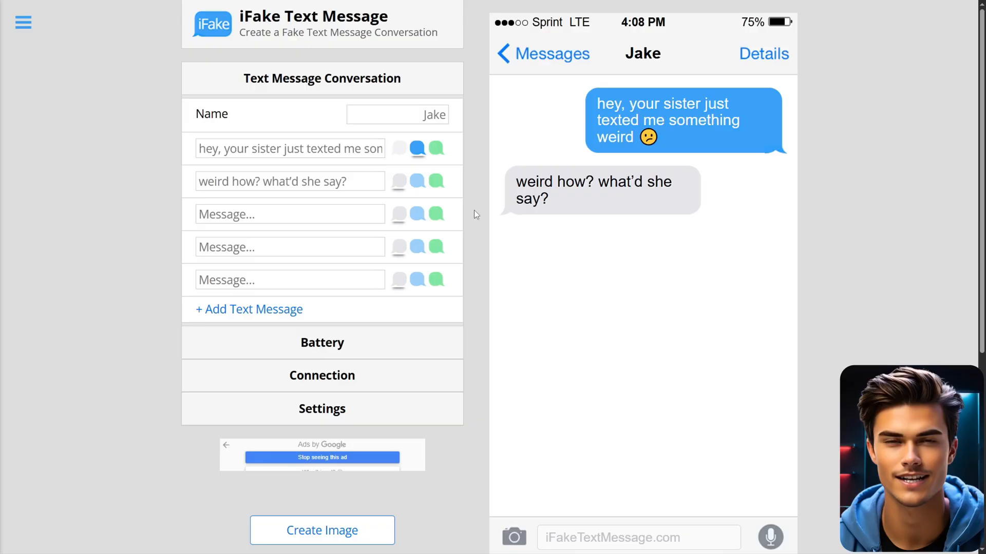
pyautogui.click(370, 214)
pyautogui.hotkey('ctrl', 'v')
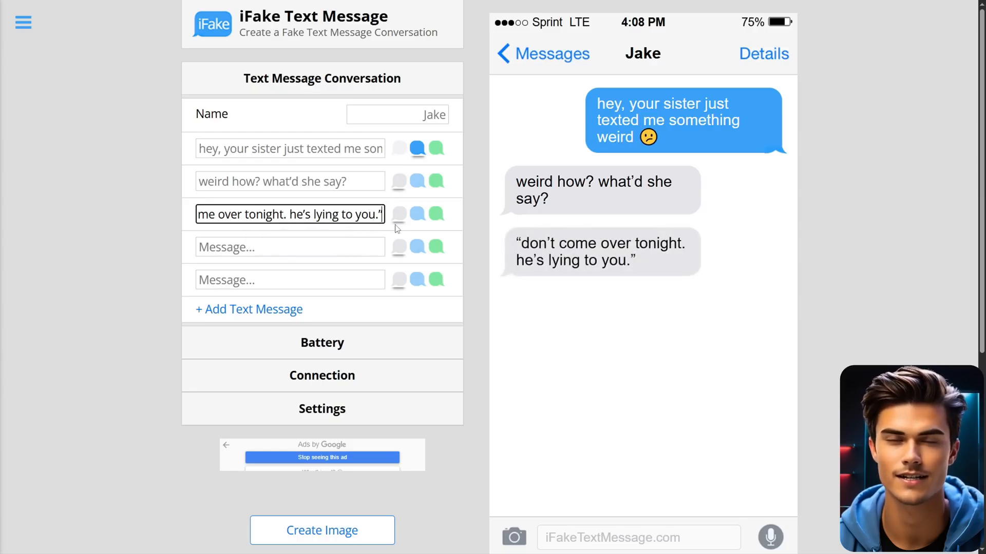
pyautogui.click(418, 213)
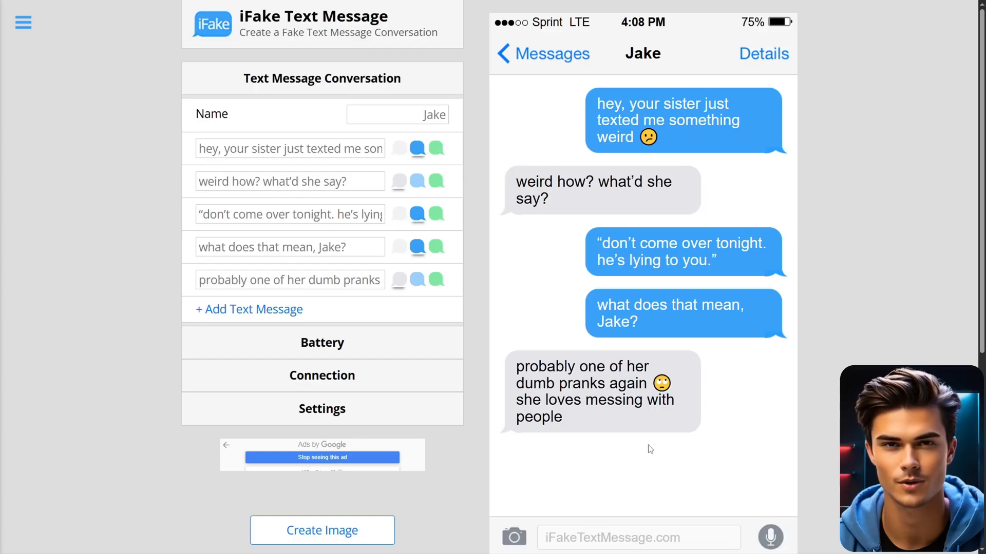
# - Examine the Battery, Connection and general Settings options of the fake chat, collapsing each section again
pyautogui.click(369, 352)
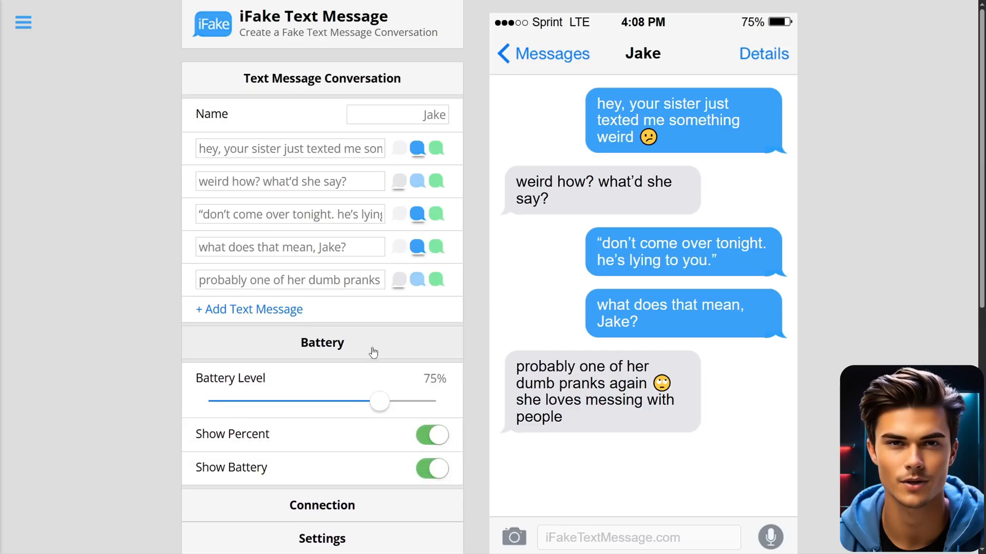
pyautogui.moveTo(378, 401); pyautogui.dragTo(345, 401)
pyautogui.moveTo(361, 400); pyautogui.dragTo(381, 400)
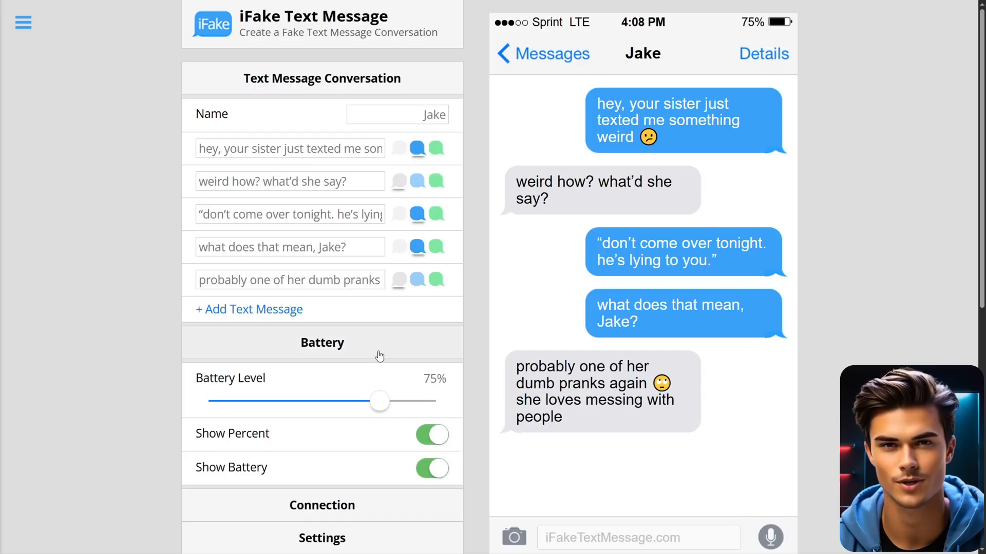
pyautogui.click(378, 353)
pyautogui.click(418, 384)
pyautogui.scroll(-2, 412, 380)
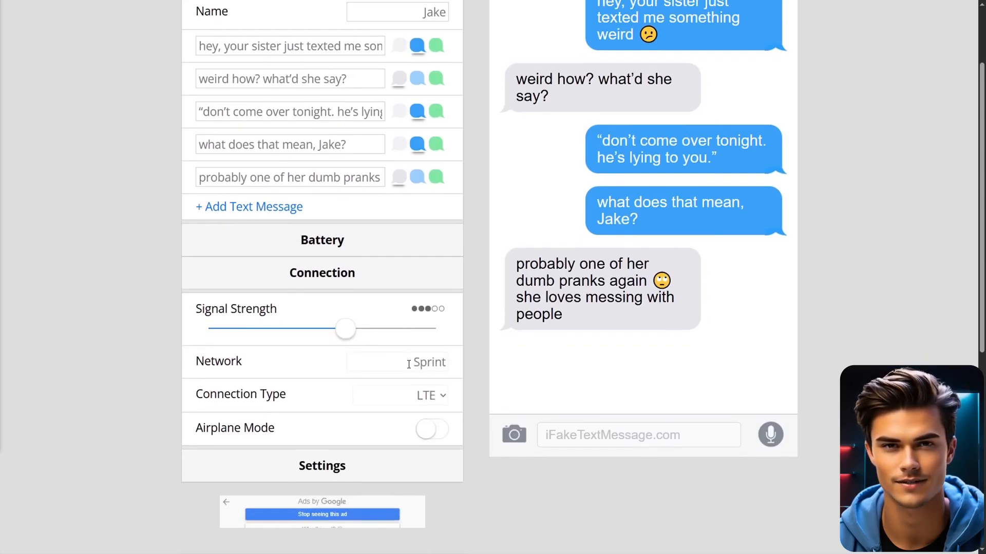
pyautogui.click(380, 452)
pyautogui.scroll(-3, 405, 391)
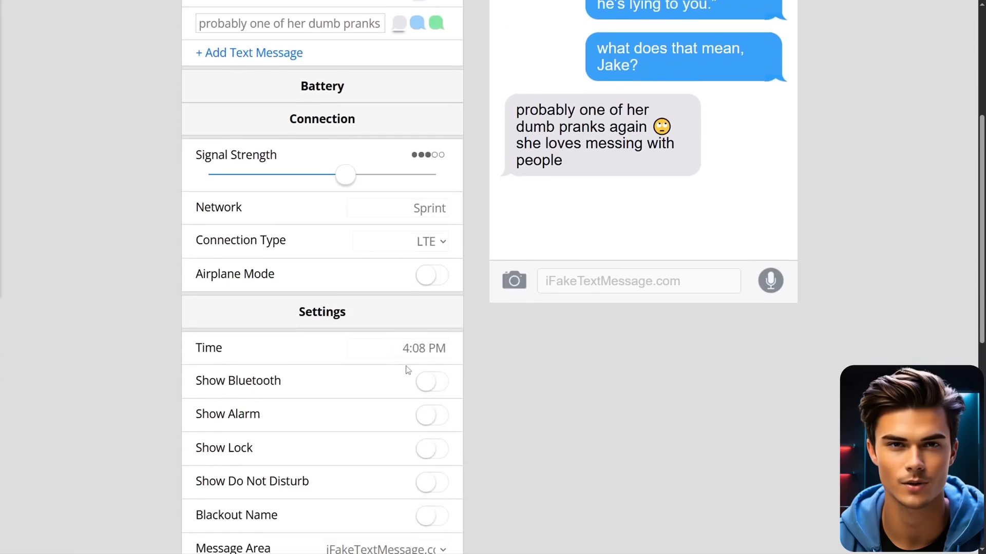
pyautogui.click(382, 324)
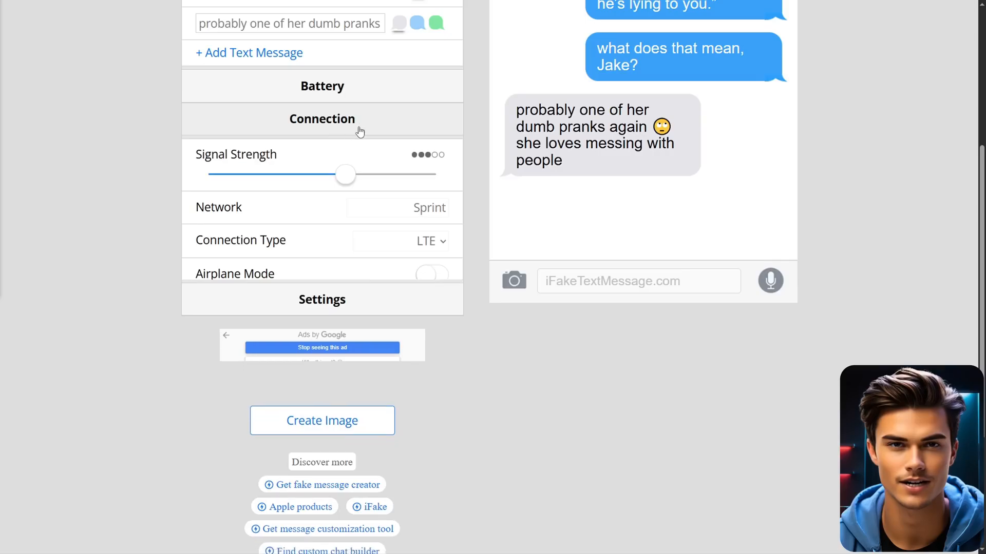
pyautogui.click(356, 120)
pyautogui.scroll(10, 470, 233)
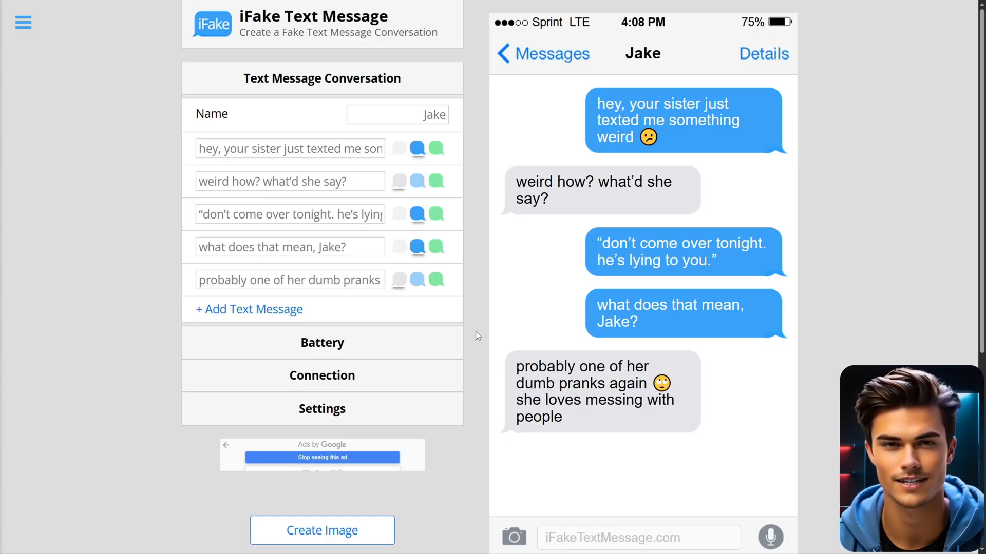
# - Create the image of the finished five-message chat and start another conversation
pyautogui.click(329, 531)
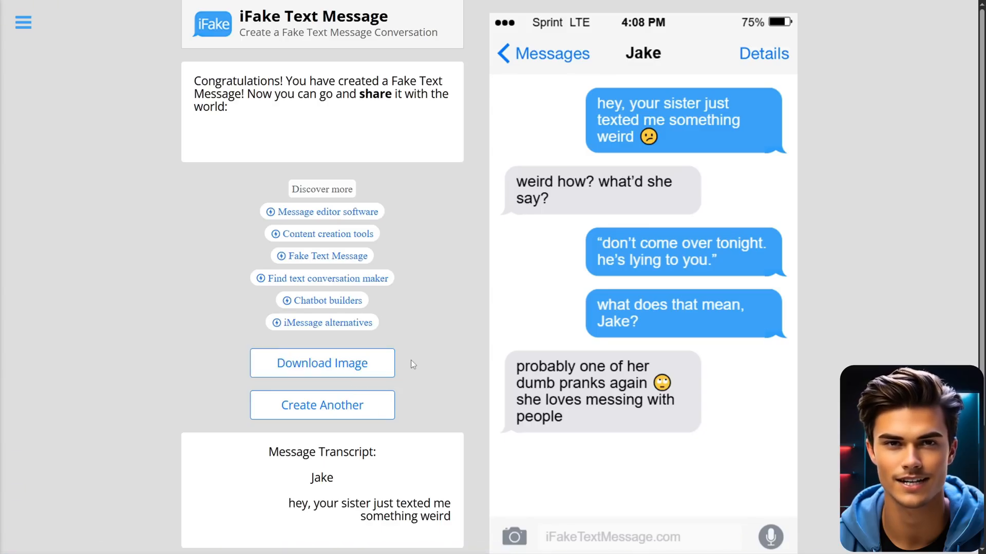
pyautogui.click(323, 407)
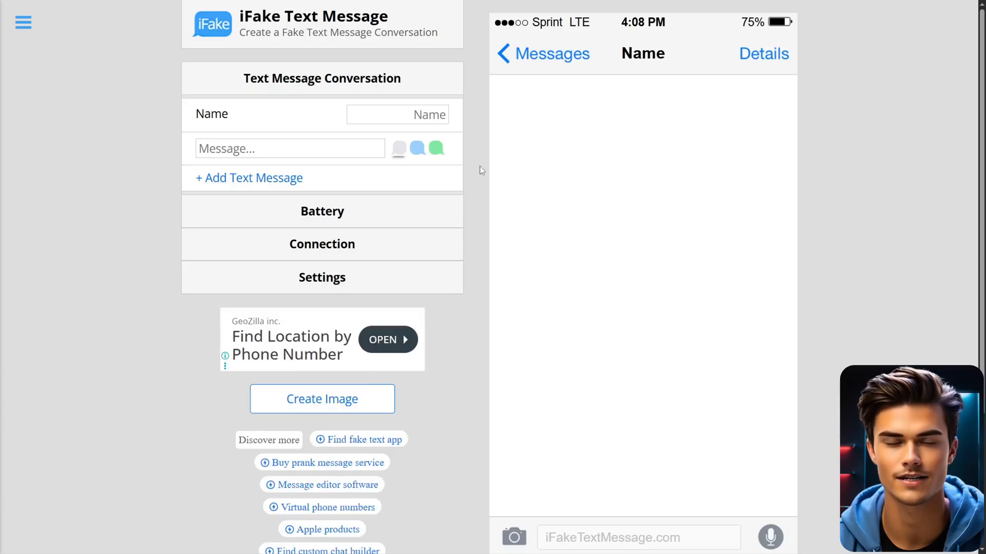
# - Expand the new conversation to five message rows and enter the same contact name as in the previous chat
pyautogui.click(452, 177)
pyautogui.click(442, 211)
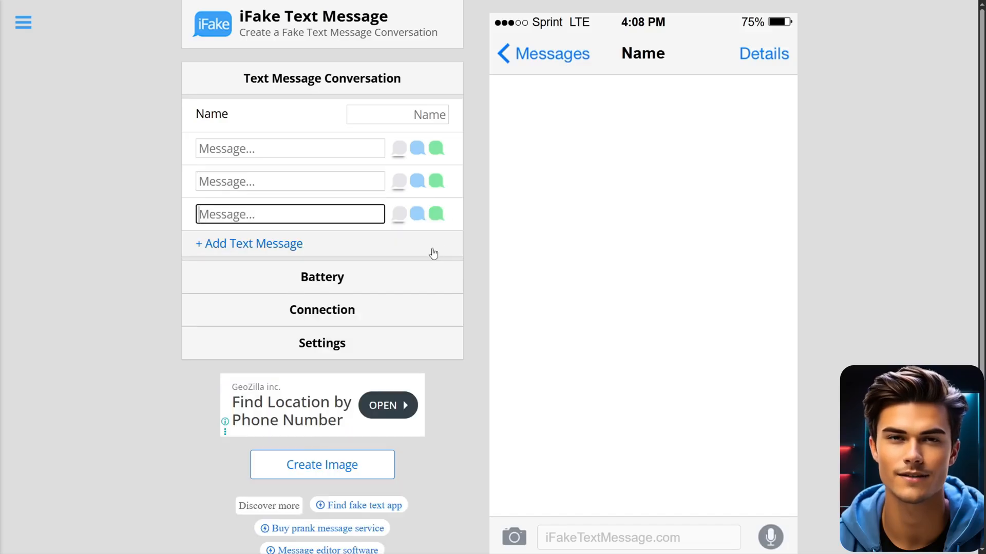
pyautogui.click(432, 254)
pyautogui.click(433, 277)
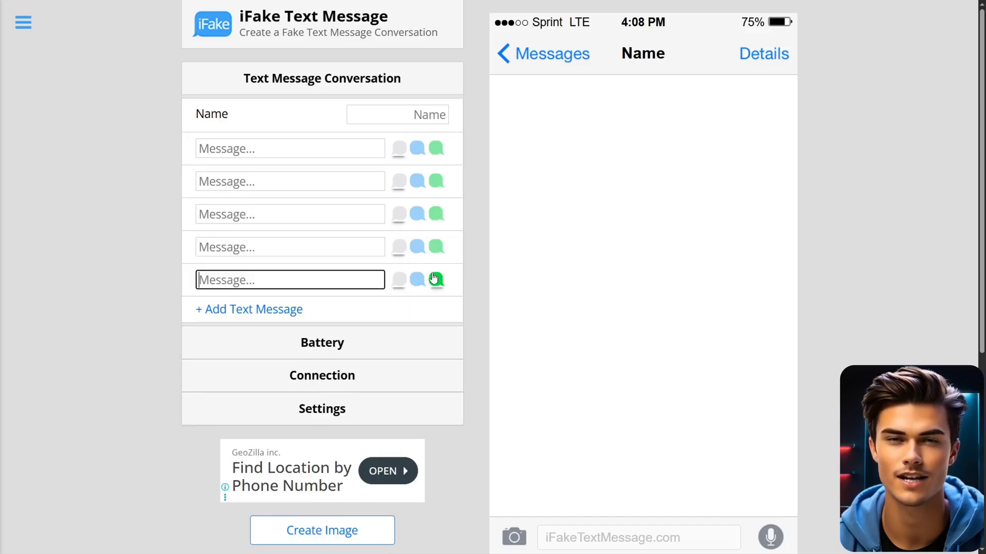
pyautogui.click(474, 208)
pyautogui.click(430, 115)
pyautogui.write('Jake')
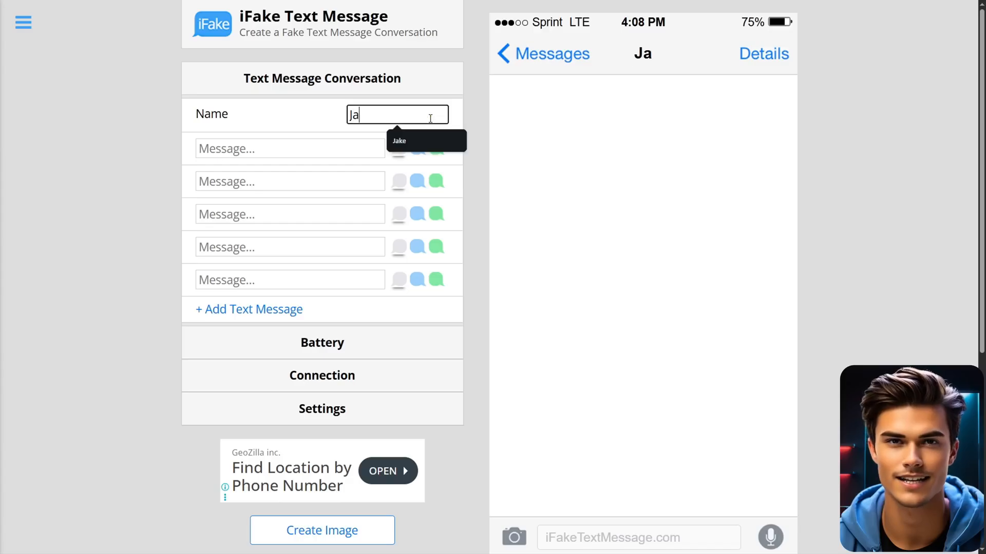
pyautogui.click(481, 177)
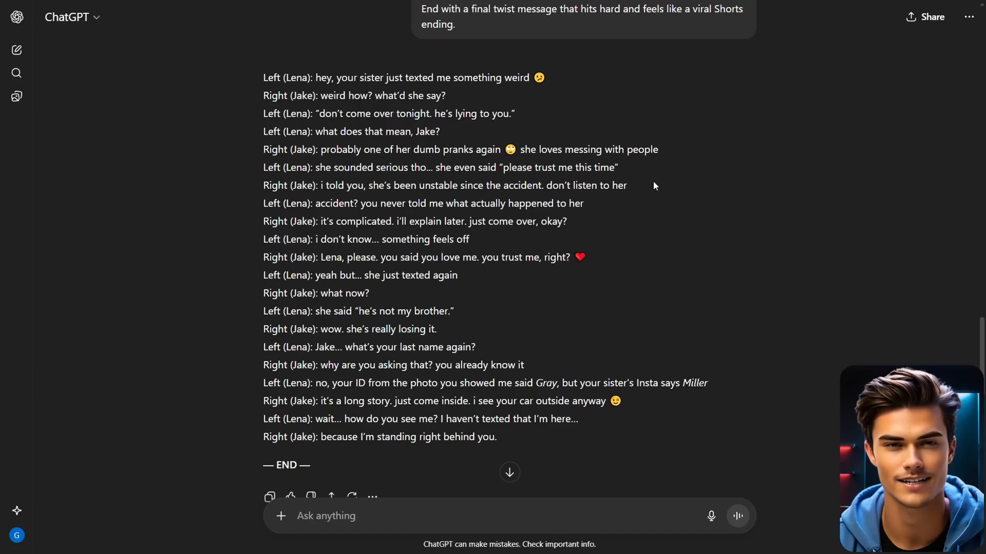
# - Copy the "she sounded serious tho... she even said “please trust me this time”" line from ChatGPT into the first message as a blue bubble
pyautogui.moveTo(633, 169); pyautogui.dragTo(315, 169)
pyautogui.hotkey('ctrl', 'c')
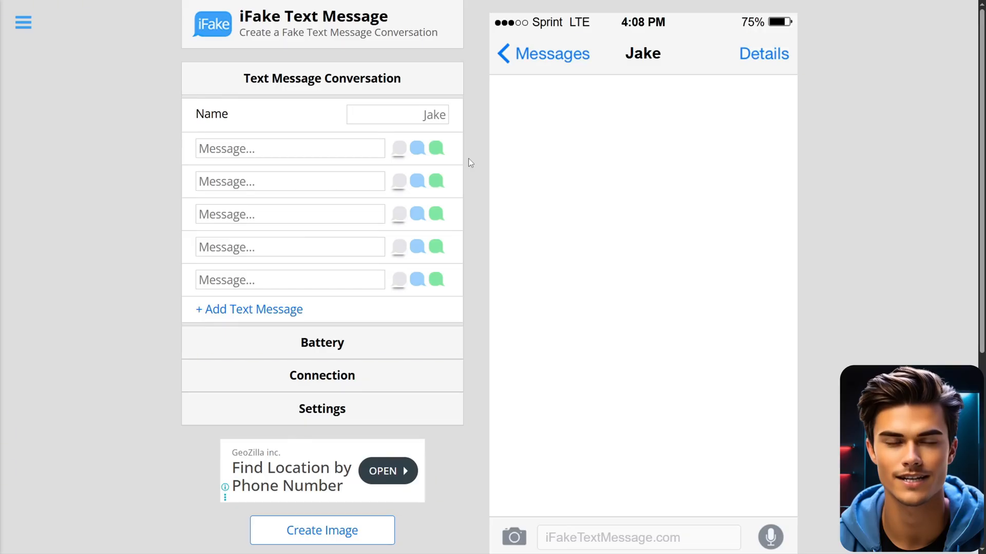
pyautogui.click(349, 150)
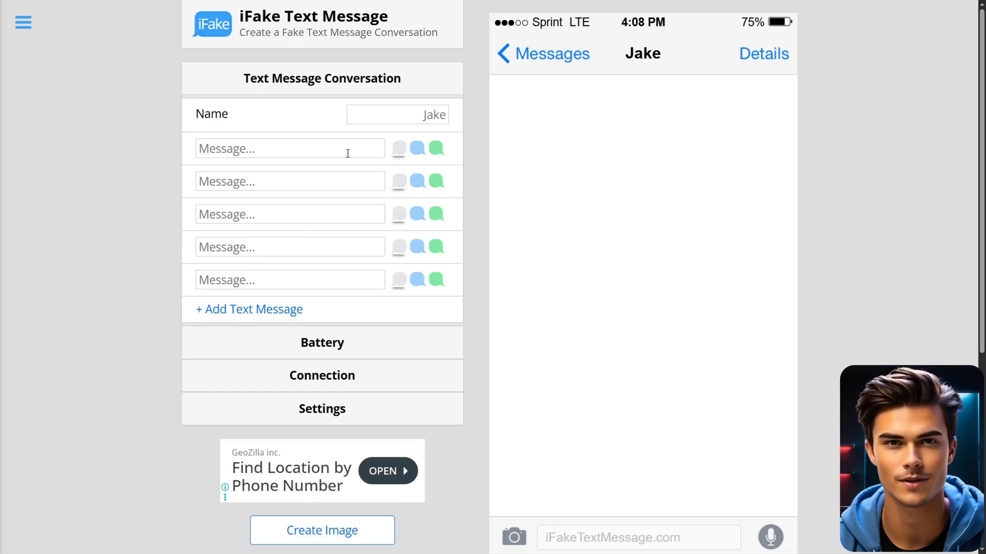
pyautogui.hotkey('ctrl', 'v')
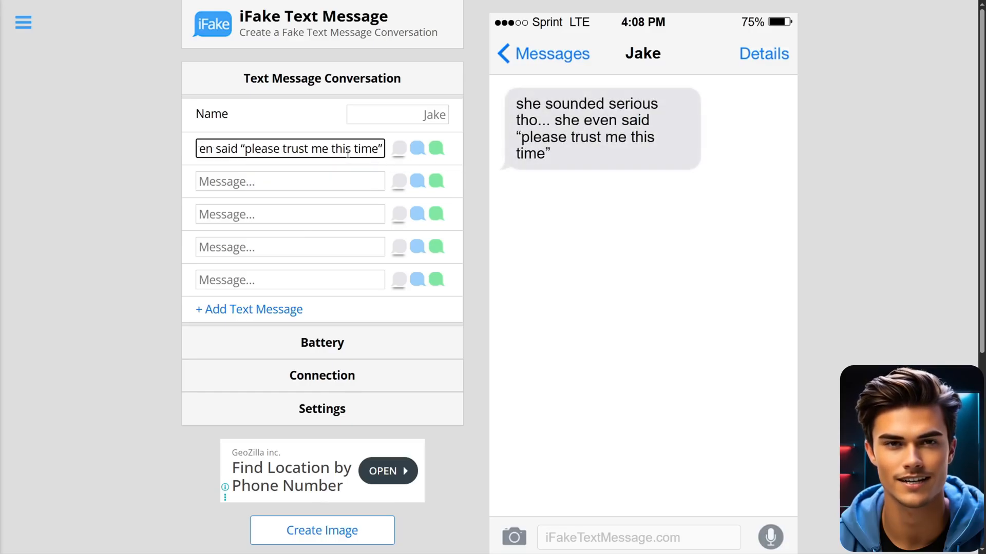
pyautogui.click(416, 154)
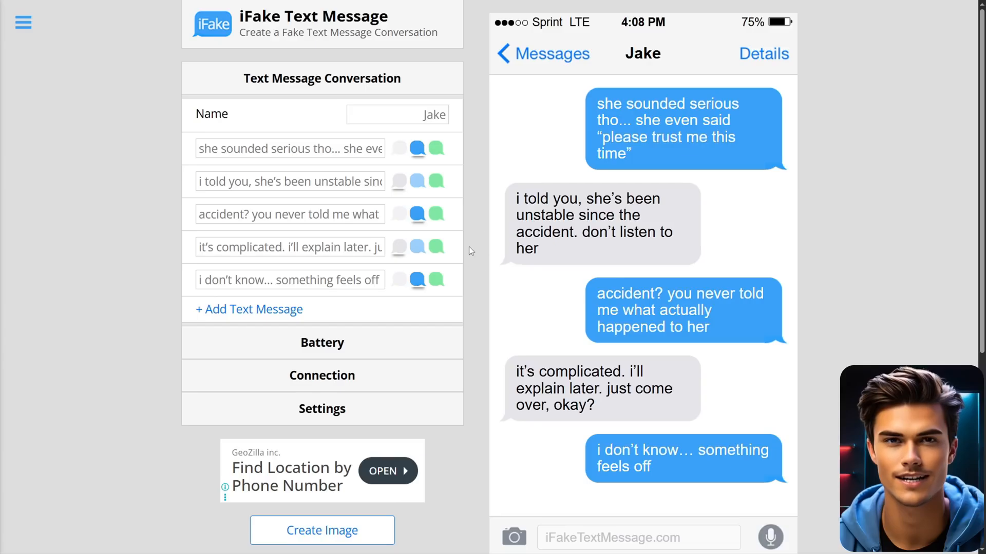
# - Set the clock time of the second fake chat to 4:09 PM
pyautogui.click(431, 411)
pyautogui.scroll(-1, 432, 407)
pyautogui.click(426, 393)
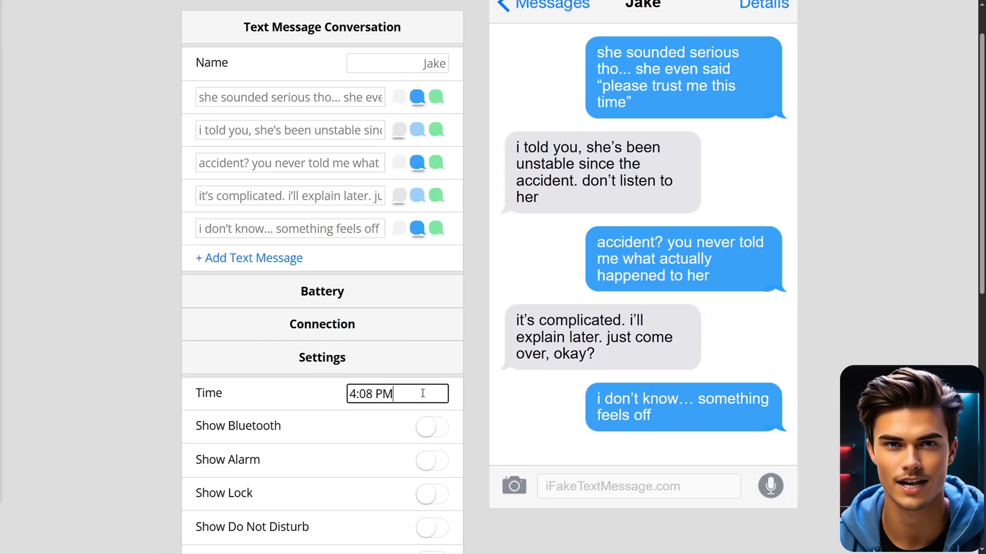
pyautogui.moveTo(374, 394); pyautogui.dragTo(366, 393)
pyautogui.write('9')
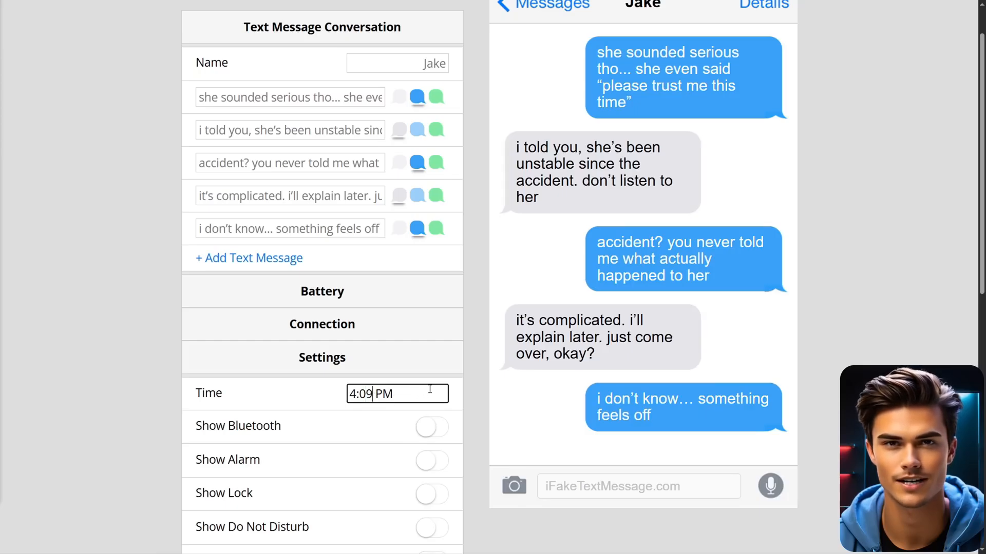
pyautogui.click(474, 393)
pyautogui.scroll(1, 475, 393)
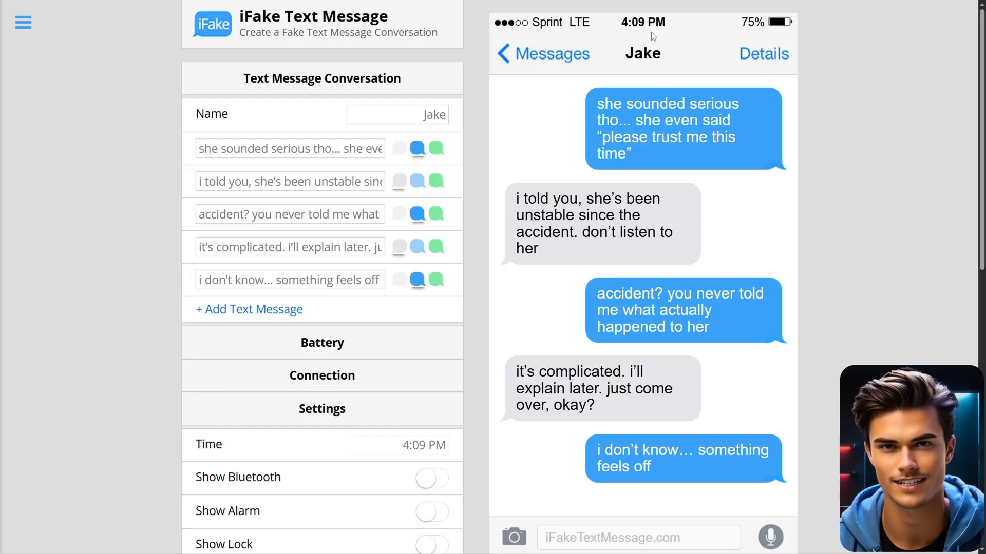
# - Lower the chat's battery level to 74% and create the image of the second conversation
pyautogui.click(425, 344)
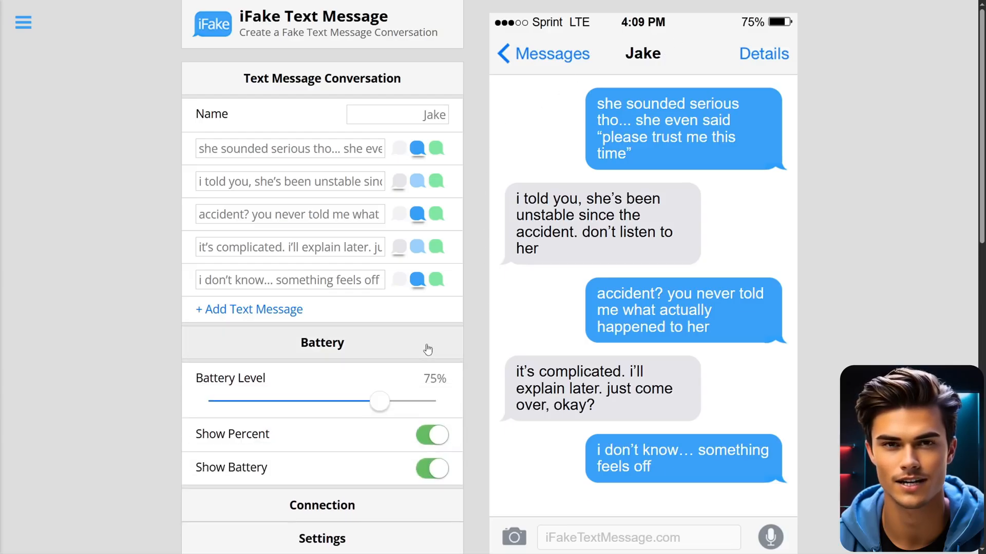
pyautogui.moveTo(380, 402); pyautogui.dragTo(379, 408)
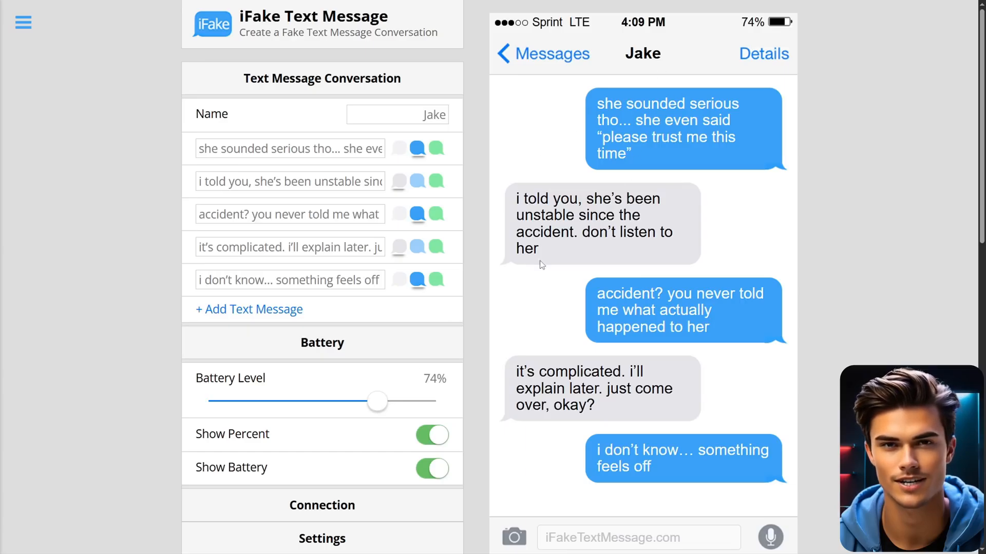
pyautogui.scroll(-10, 485, 280)
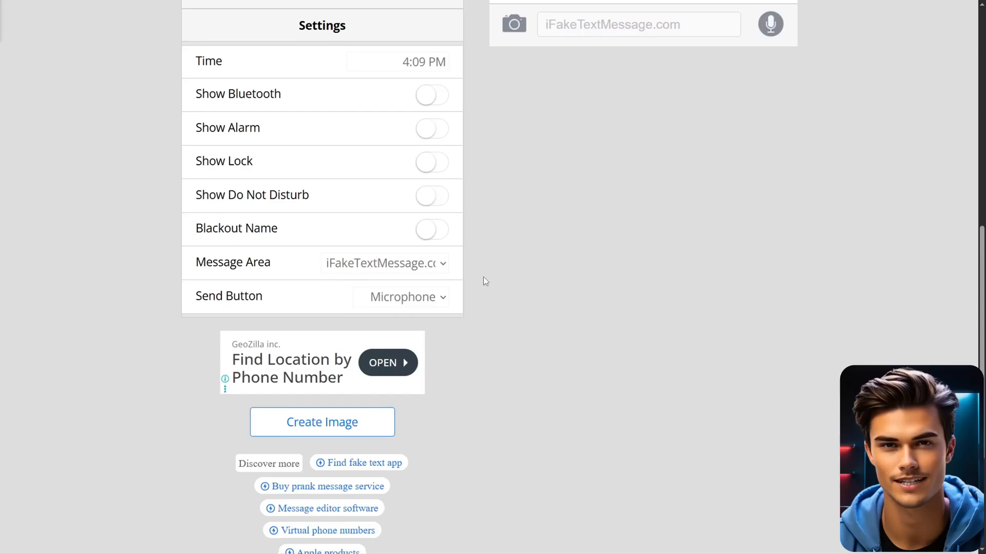
pyautogui.click(318, 423)
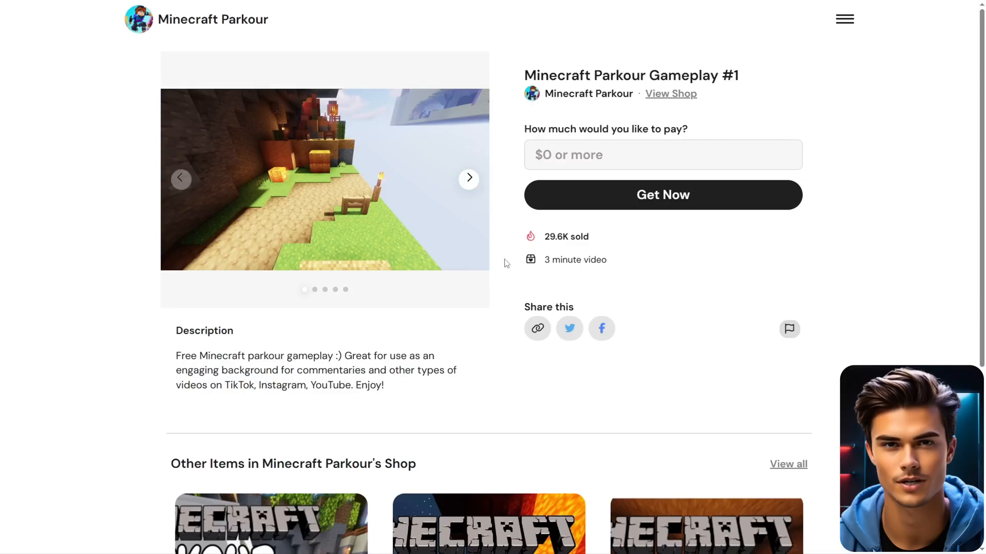
# - On the Ko-fi shop page, order Minecraft Parkour Gameplay #1 for $0 and open the purchased content
pyautogui.click(593, 155)
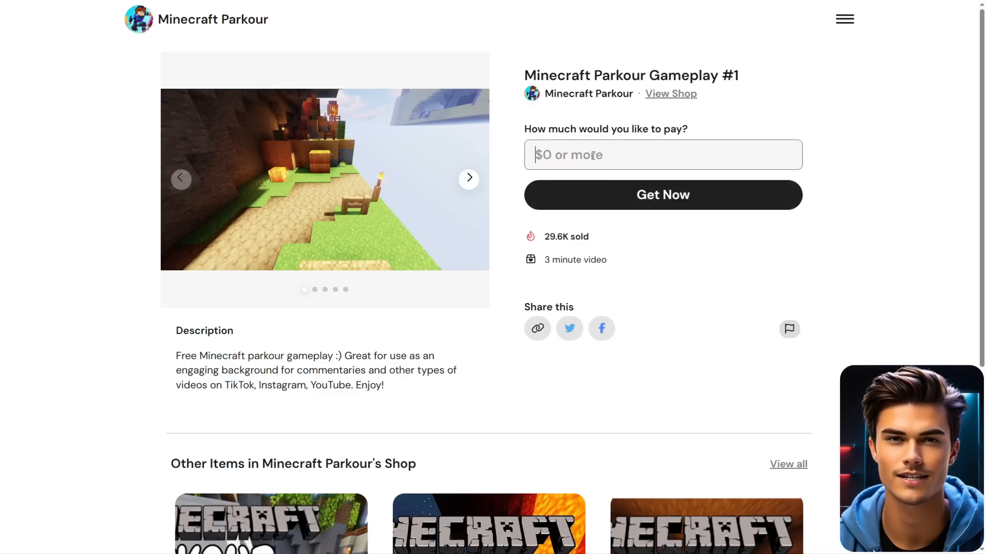
pyautogui.write('0')
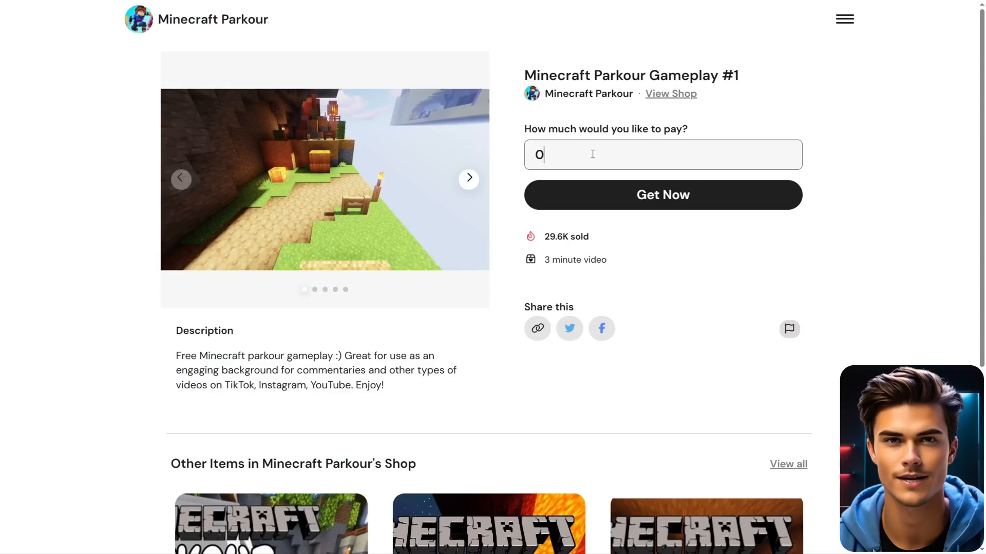
pyautogui.click(660, 195)
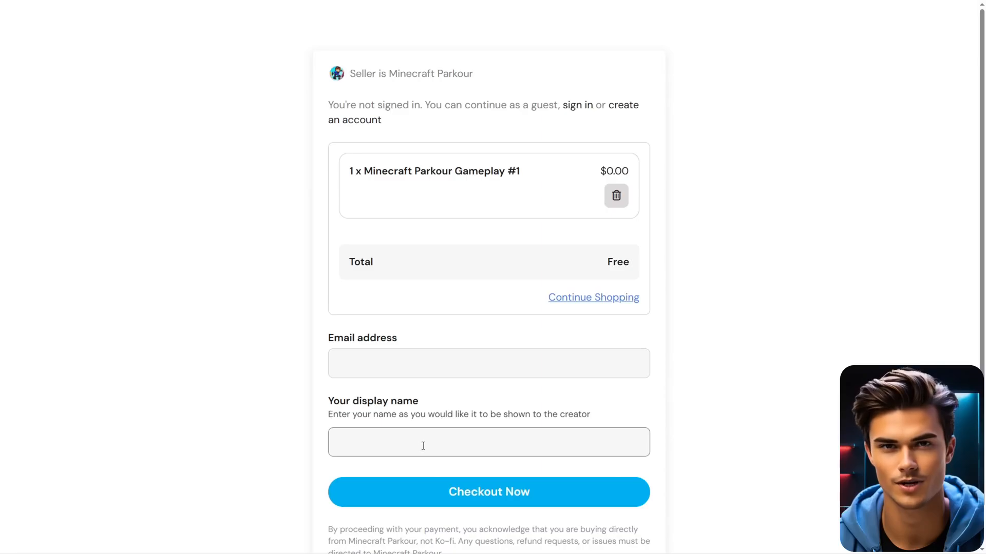
pyautogui.click(521, 495)
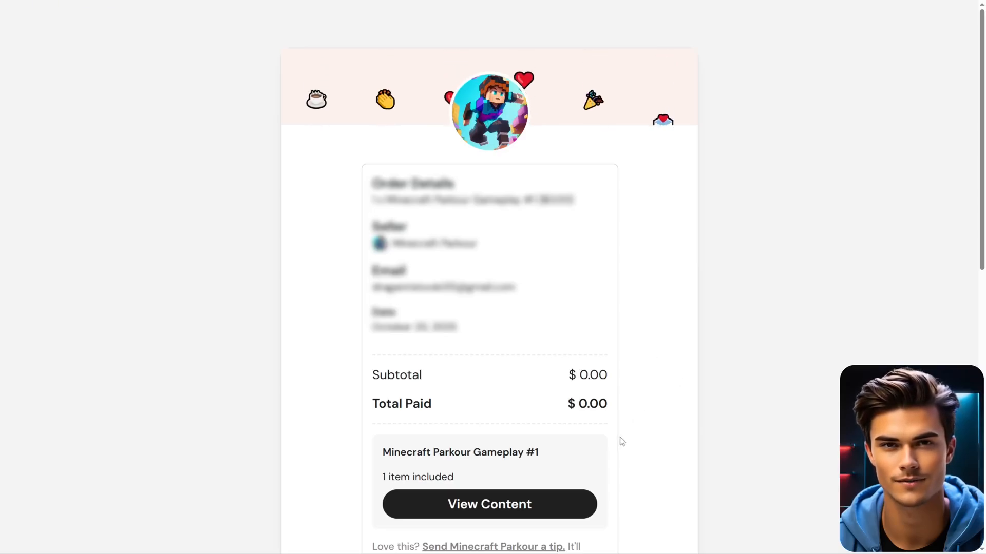
pyautogui.click(511, 508)
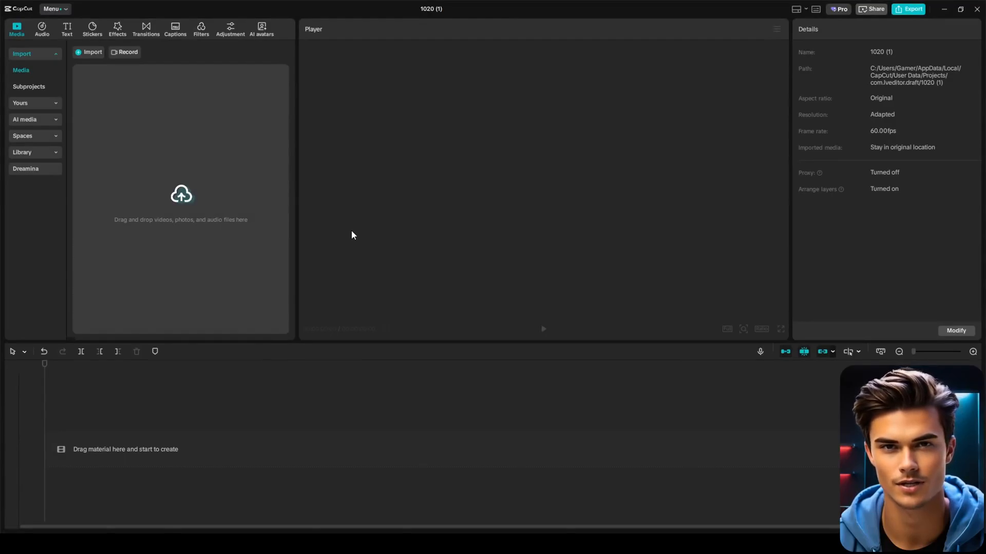
# - In CapCut, import the four chat images, both audio files and the Minecraft parkour video, and place the voiceover at the timeline start
pyautogui.moveTo(182, 199); pyautogui.dragTo(180, 202)
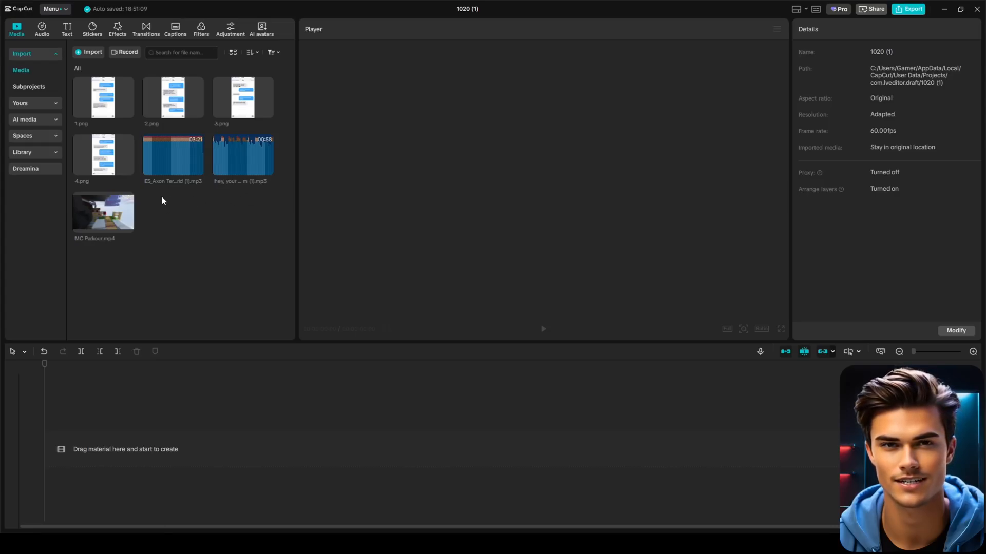
pyautogui.moveTo(234, 152); pyautogui.dragTo(98, 477)
pyautogui.scroll(6, 110, 463)
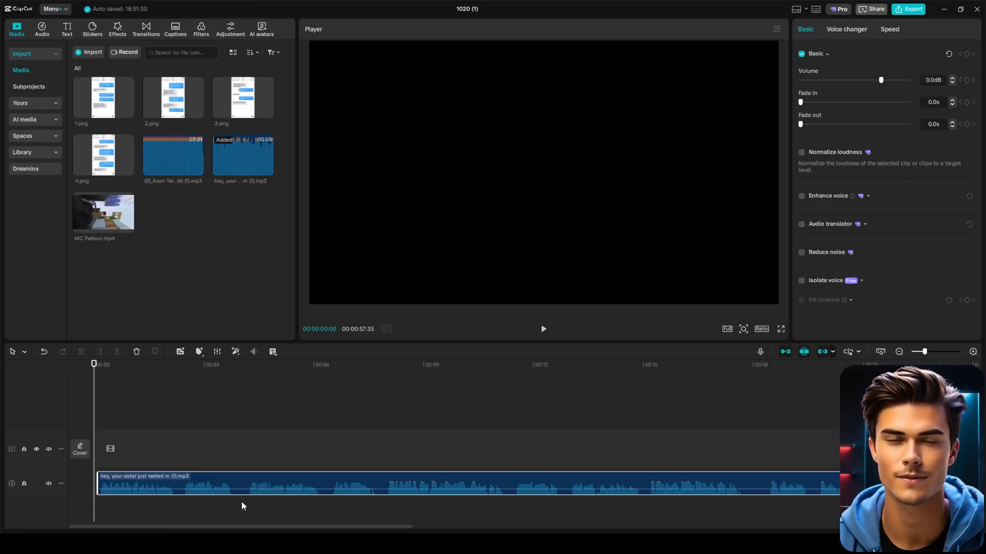
# - Split the voiceover between spoken lines and trim out the silent pauses from 00:00:02:14 to about the 10-second mark
pyautogui.click(165, 368)
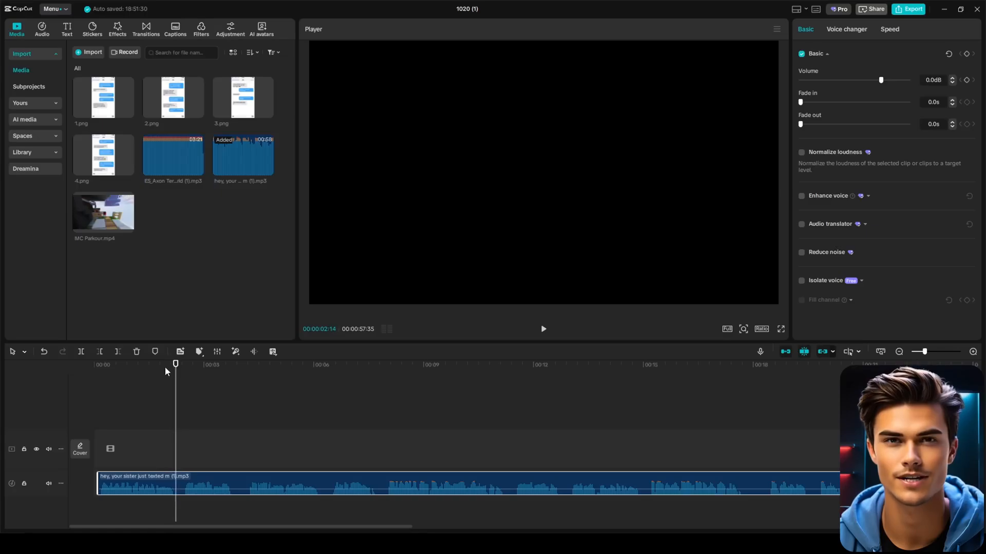
pyautogui.click(81, 352)
pyautogui.moveTo(176, 472); pyautogui.dragTo(183, 473)
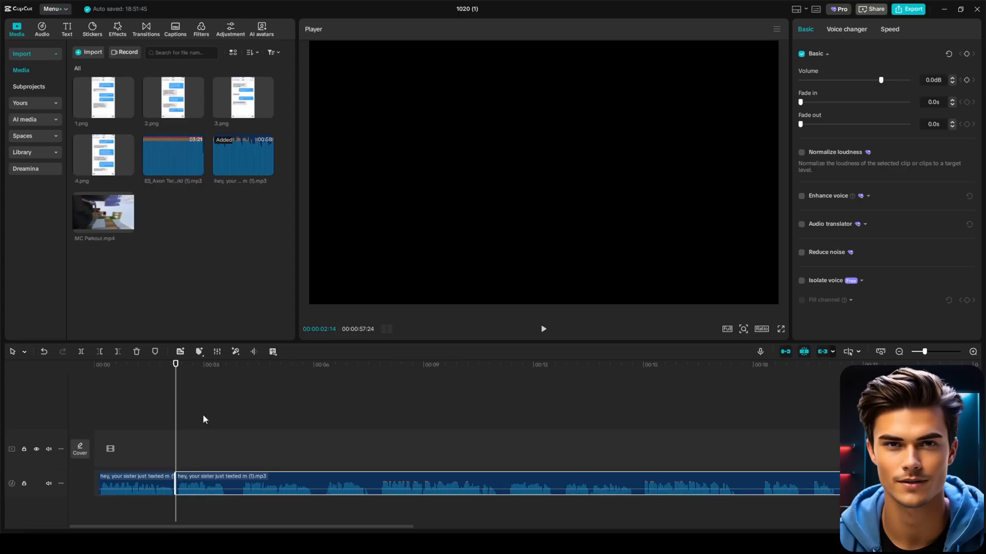
pyautogui.click(227, 367)
pyautogui.click(81, 352)
pyautogui.moveTo(226, 478); pyautogui.dragTo(238, 478)
pyautogui.click(299, 367)
pyautogui.click(81, 352)
pyautogui.click(348, 367)
pyautogui.moveTo(299, 478); pyautogui.dragTo(356, 478)
pyautogui.click(81, 351)
pyautogui.click(468, 367)
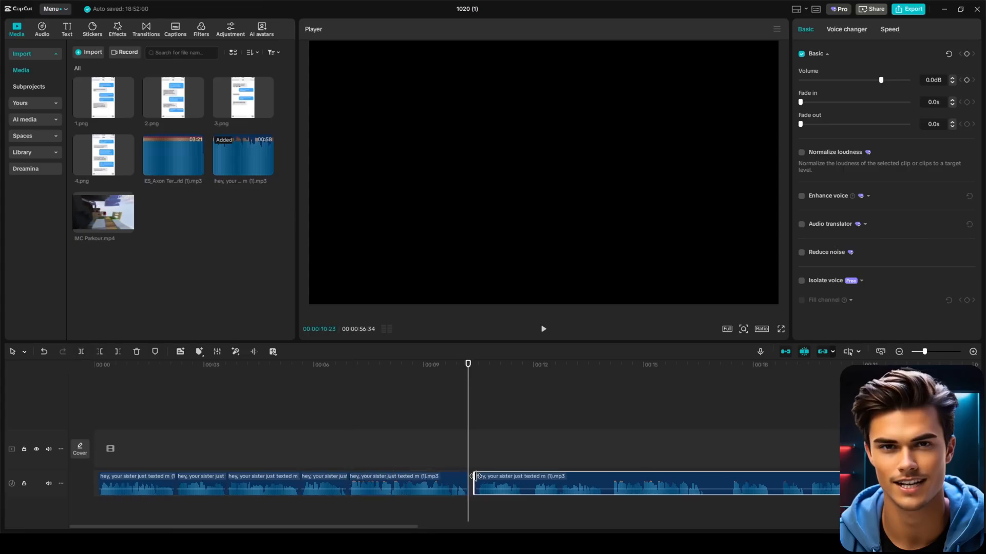
# - Continue splitting the voiceover at each pause and trimming the silence from about 13 to 22 seconds
pyautogui.click(588, 367)
pyautogui.click(81, 351)
pyautogui.moveTo(587, 478); pyautogui.dragTo(598, 478)
pyautogui.hscroll(5, 587, 411)
pyautogui.click(217, 367)
pyautogui.click(81, 352)
pyautogui.moveTo(218, 478); pyautogui.dragTo(244, 478)
pyautogui.click(263, 366)
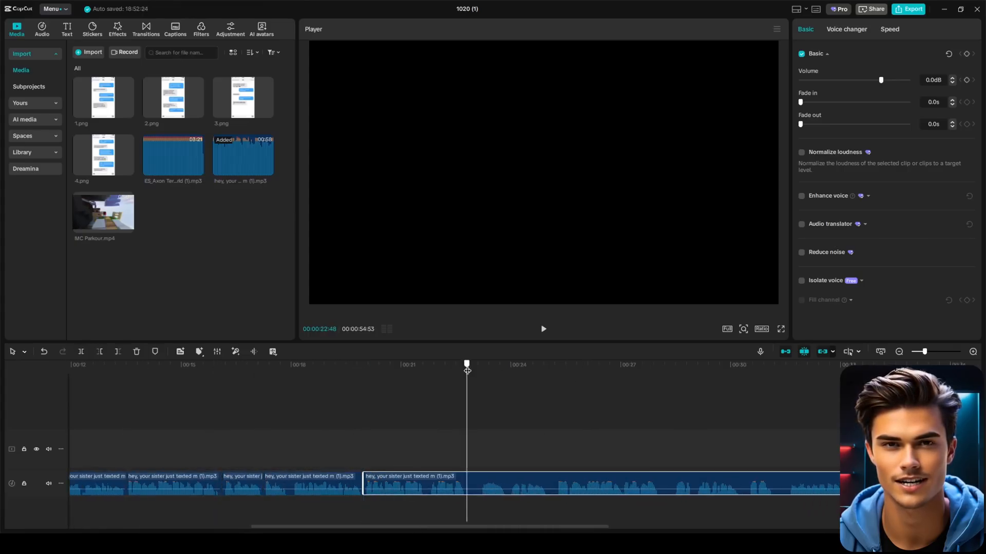
# - Split the voiceover at the pauses between about 22 and 38 seconds and remove the silent gaps
pyautogui.click(81, 352)
pyautogui.click(368, 367)
pyautogui.click(462, 365)
pyautogui.click(81, 352)
pyautogui.hscroll(4, 574, 411)
pyautogui.click(81, 352)
pyautogui.click(238, 366)
pyautogui.click(81, 351)
pyautogui.moveTo(242, 479); pyautogui.dragTo(251, 479)
# - Split the last part of the voiceover at its remaining pauses, up to 00:00:46:49
pyautogui.click(450, 366)
pyautogui.click(82, 352)
pyautogui.click(560, 365)
pyautogui.click(81, 352)
pyautogui.click(576, 365)
pyautogui.click(81, 351)
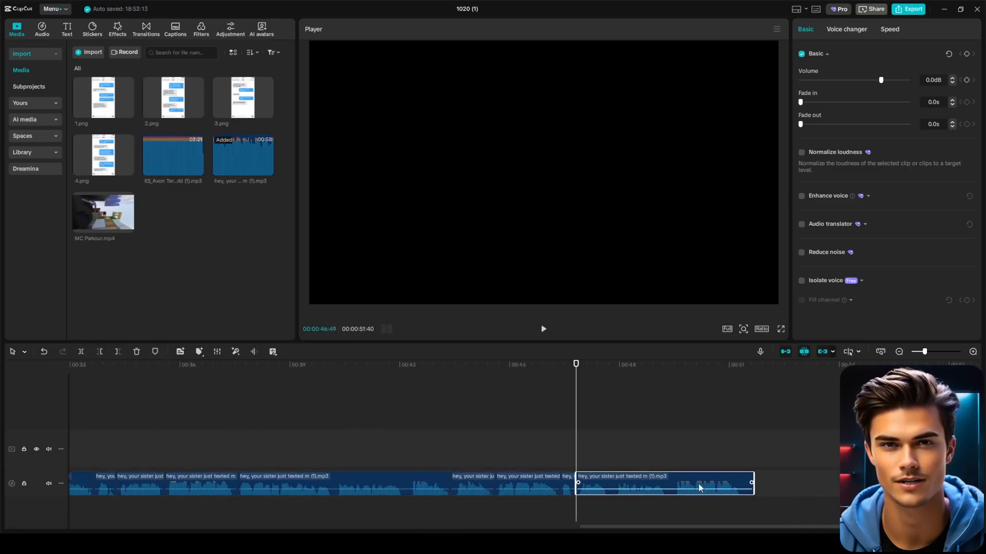
# - Select all the trimmed voiceover pieces and combine them into one compound clip
pyautogui.hscroll(-8, 352, 477)
pyautogui.hscroll(-5, 351, 477)
pyautogui.click(107, 432)
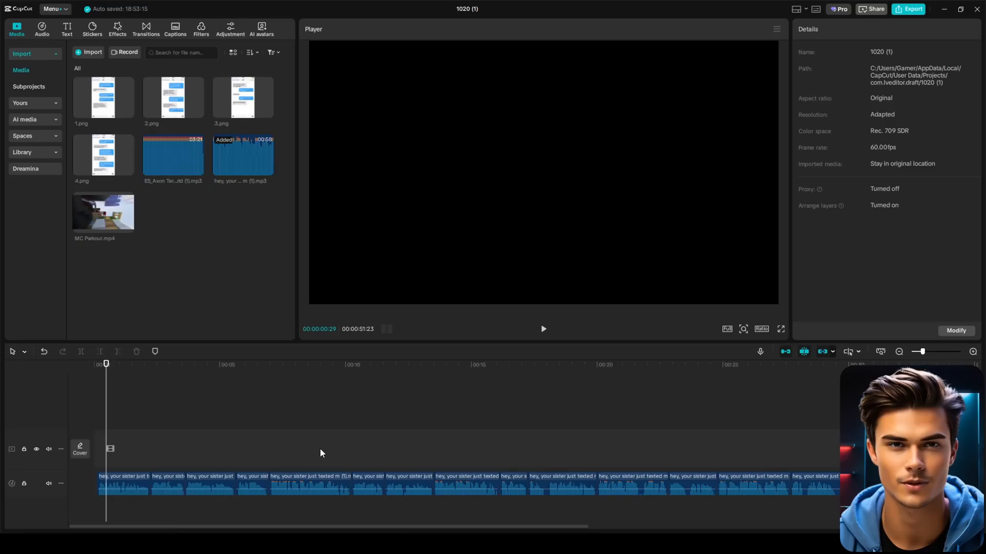
pyautogui.scroll(-3, 319, 448)
pyautogui.moveTo(784, 436); pyautogui.dragTo(107, 514)
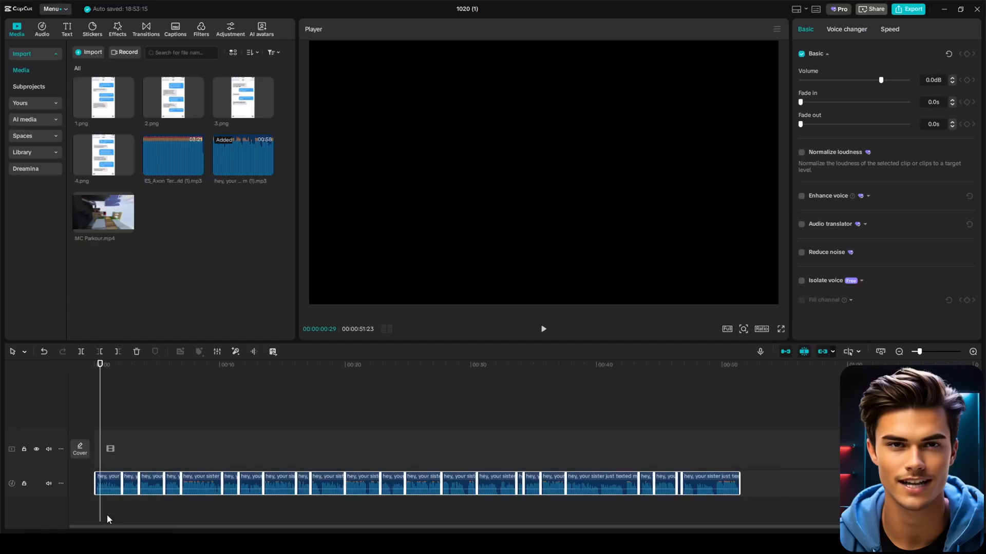
pyautogui.rightClick(110, 483)
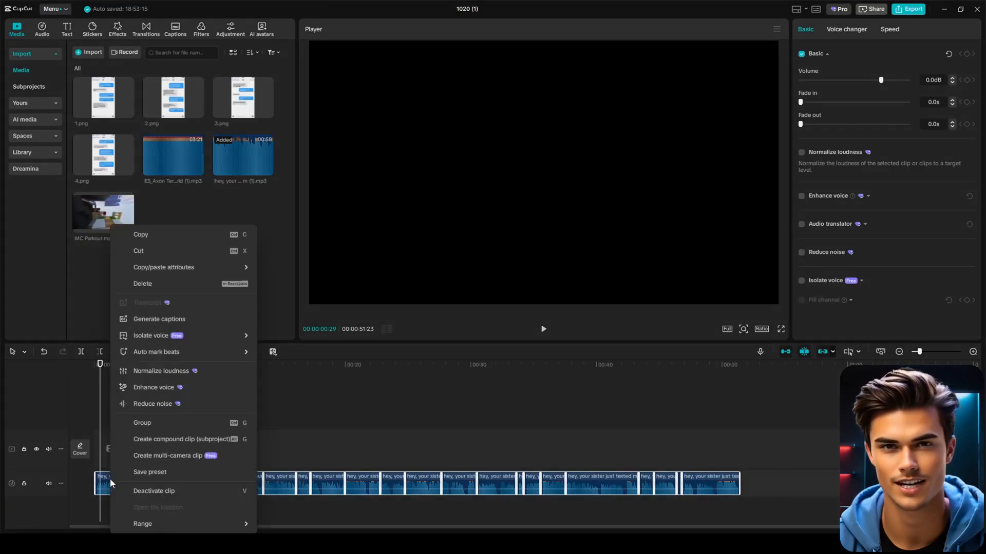
pyautogui.click(162, 440)
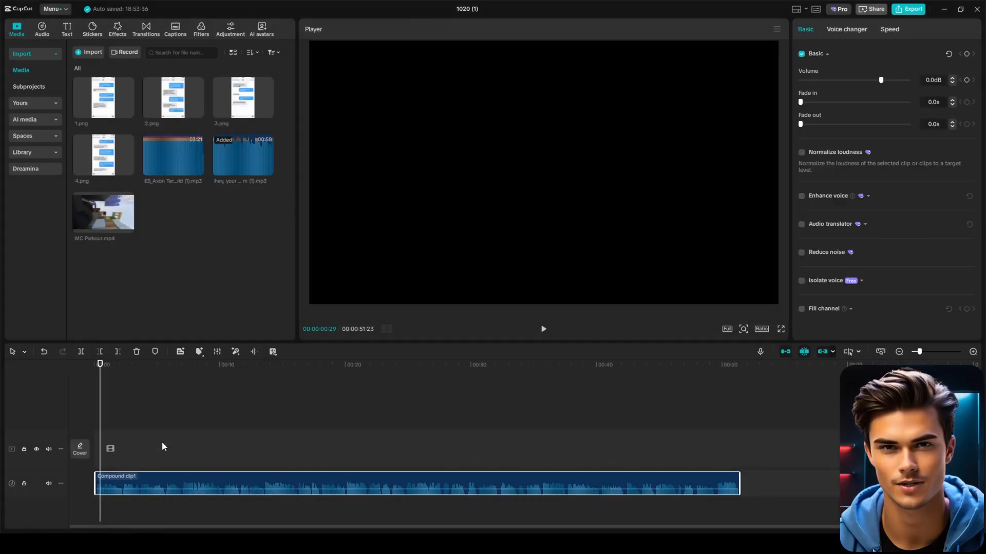
pyautogui.scroll(2, 116, 472)
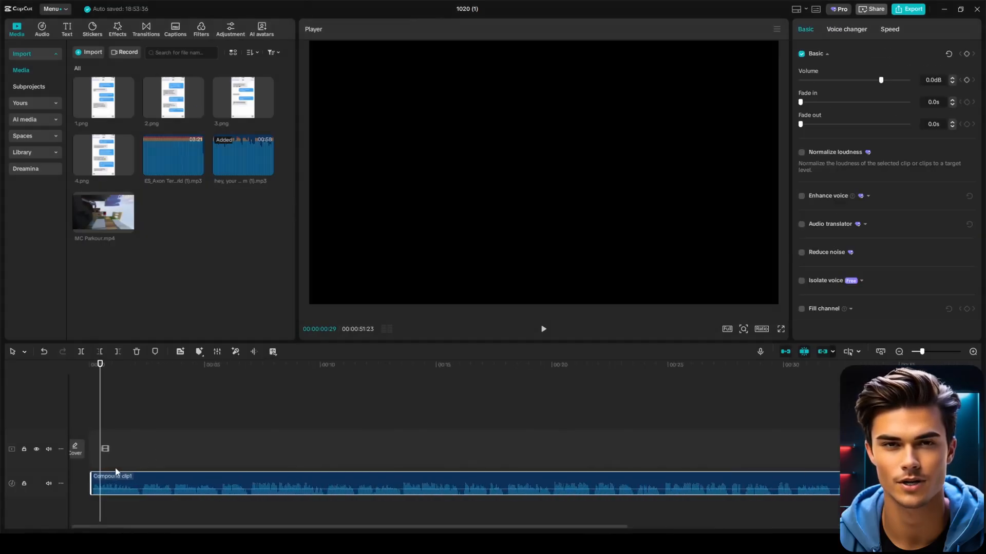
pyautogui.scroll(1, 117, 471)
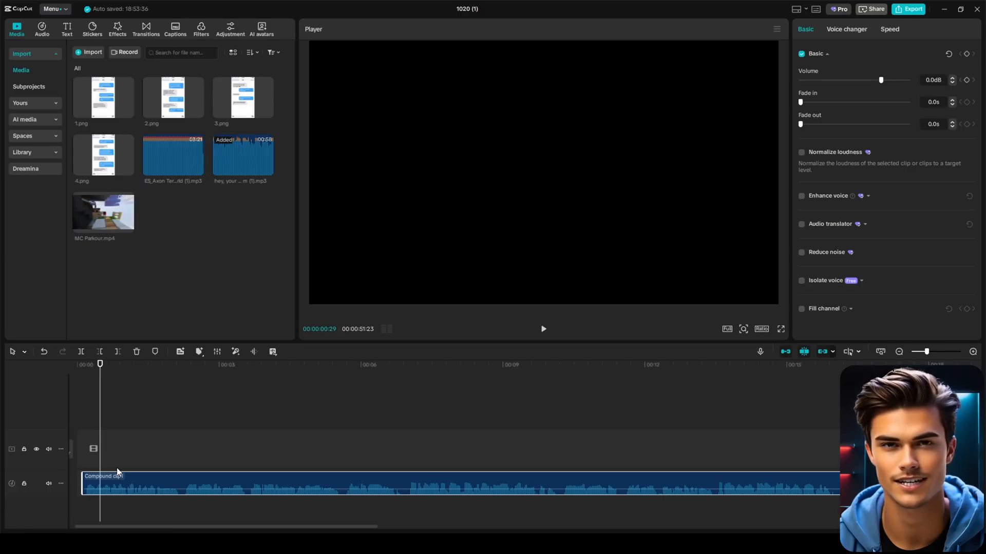
# - Shift the voiceover compound clip to start at about 00:00:00:37 and place 1.png at the timeline start, extended to about 32 seconds
pyautogui.moveTo(112, 478); pyautogui.dragTo(136, 480)
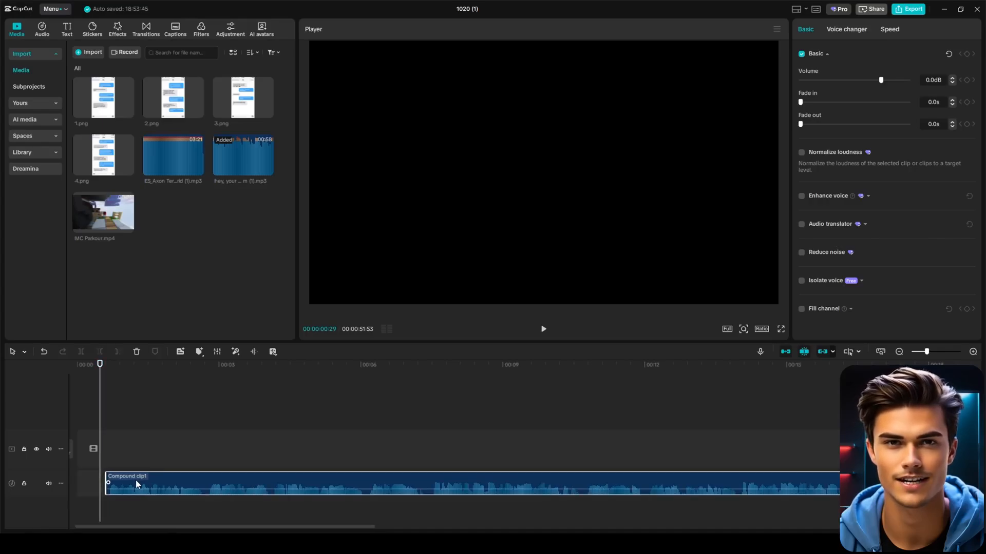
pyautogui.click(108, 412)
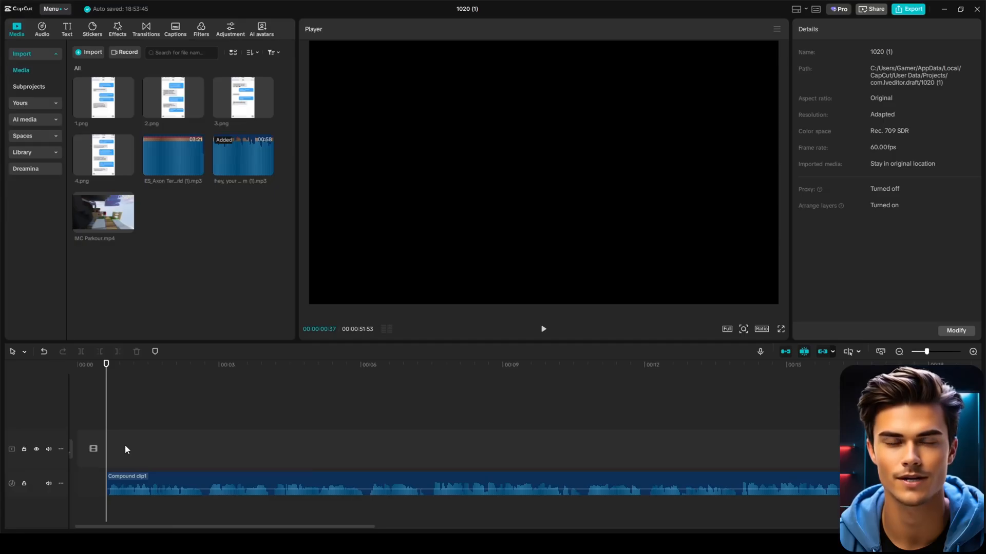
pyautogui.moveTo(109, 97); pyautogui.dragTo(91, 445)
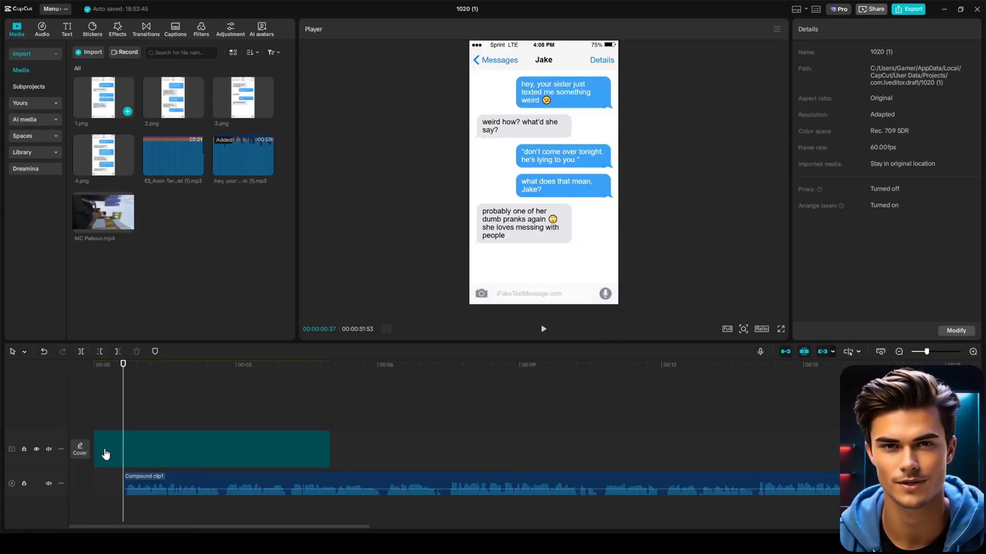
pyautogui.moveTo(331, 441); pyautogui.dragTo(840, 447)
pyautogui.moveTo(978, 449); pyautogui.dragTo(863, 449)
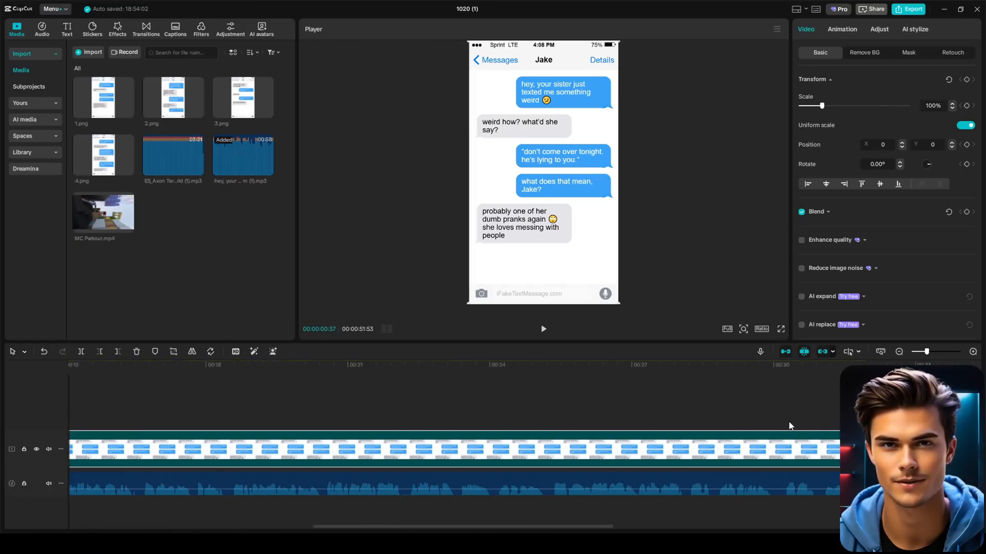
# - Add a Split mask to 1.png at X 9, Y 426, hiding the whole image, and keyframe the mask settings at 00:00:00:00
pyautogui.hscroll(-10, 426, 406)
pyautogui.click(132, 415)
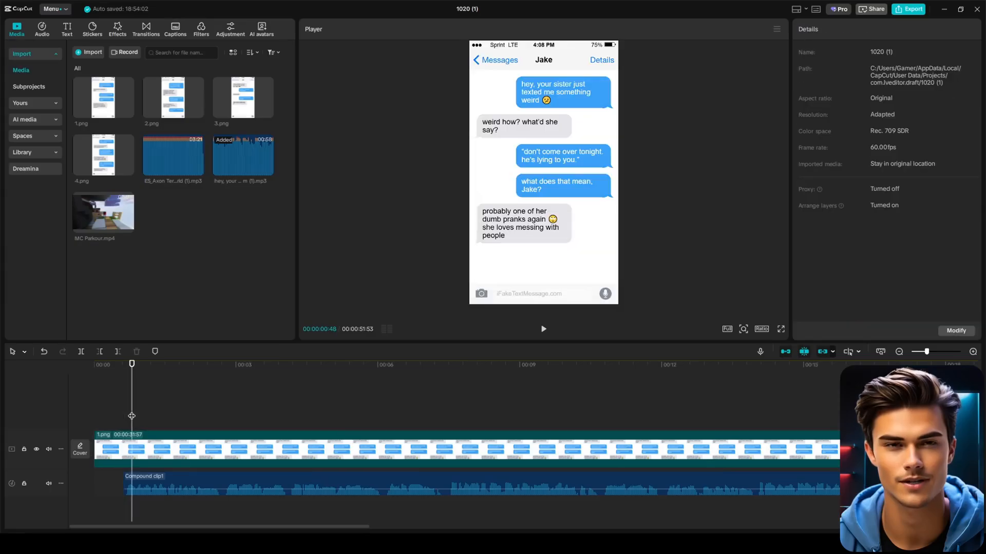
pyautogui.moveTo(131, 416); pyautogui.dragTo(98, 419)
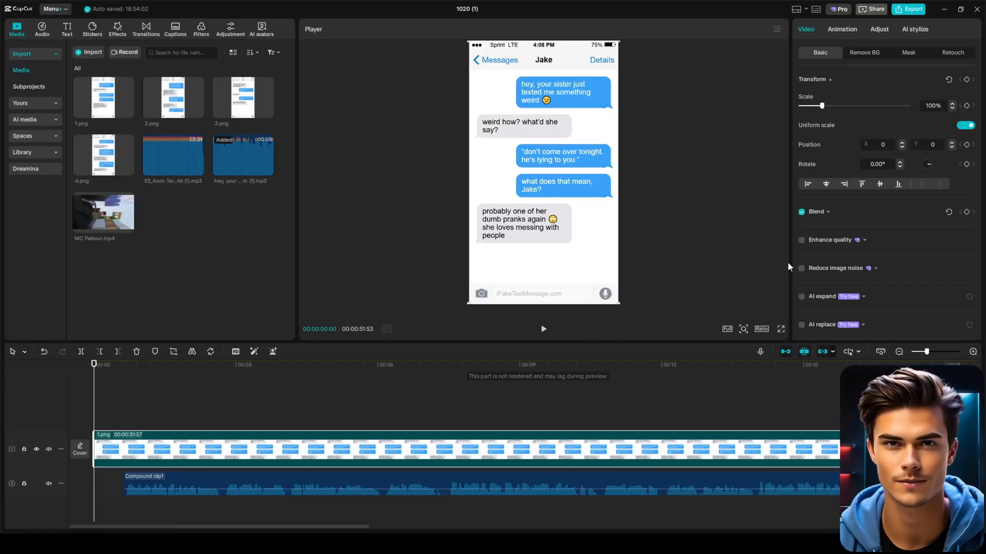
pyautogui.click(911, 54)
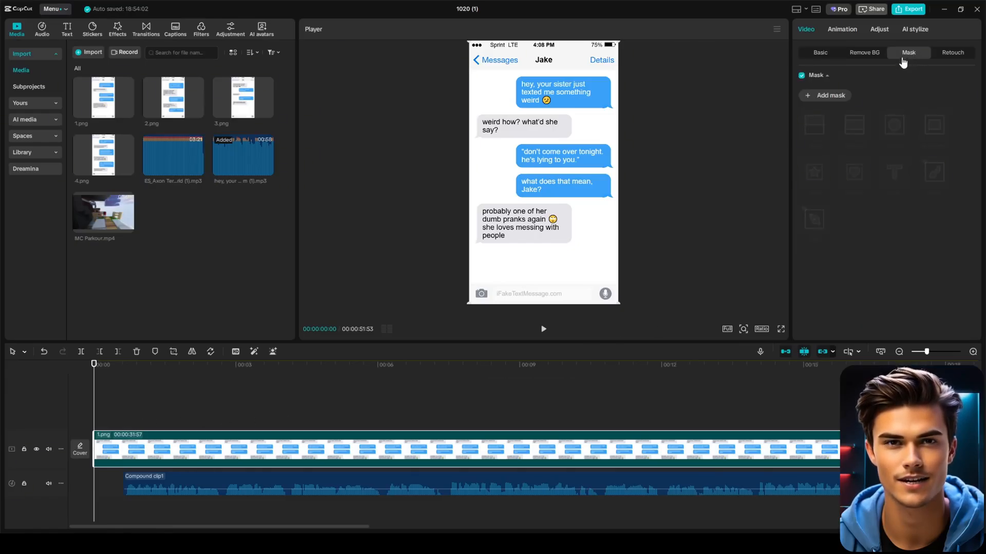
pyautogui.click(821, 96)
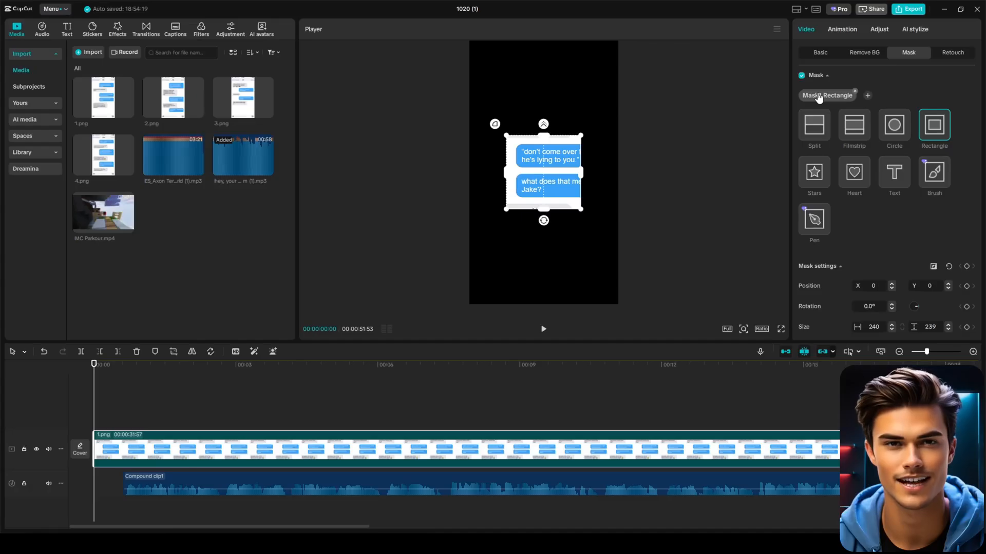
pyautogui.click(822, 123)
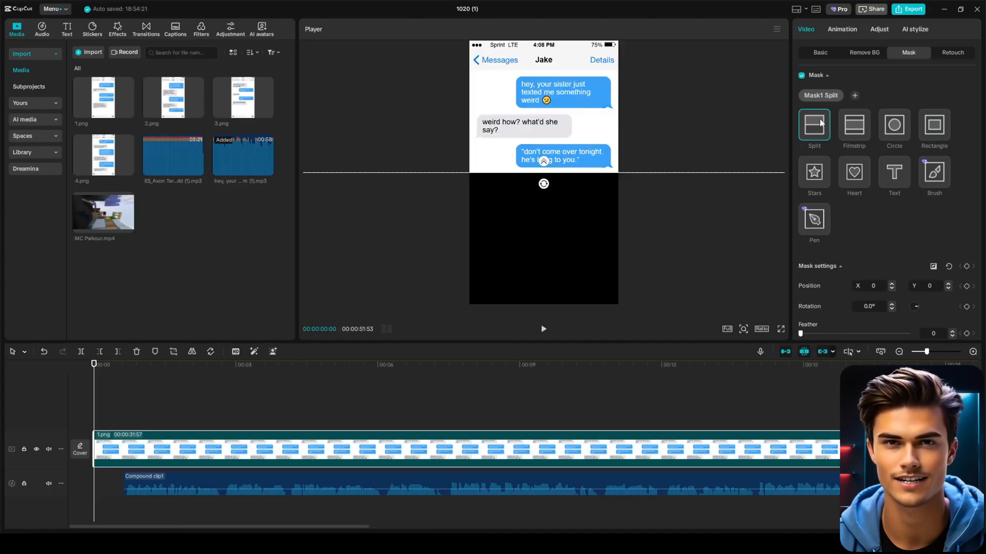
pyautogui.moveTo(543, 161); pyautogui.dragTo(551, 47)
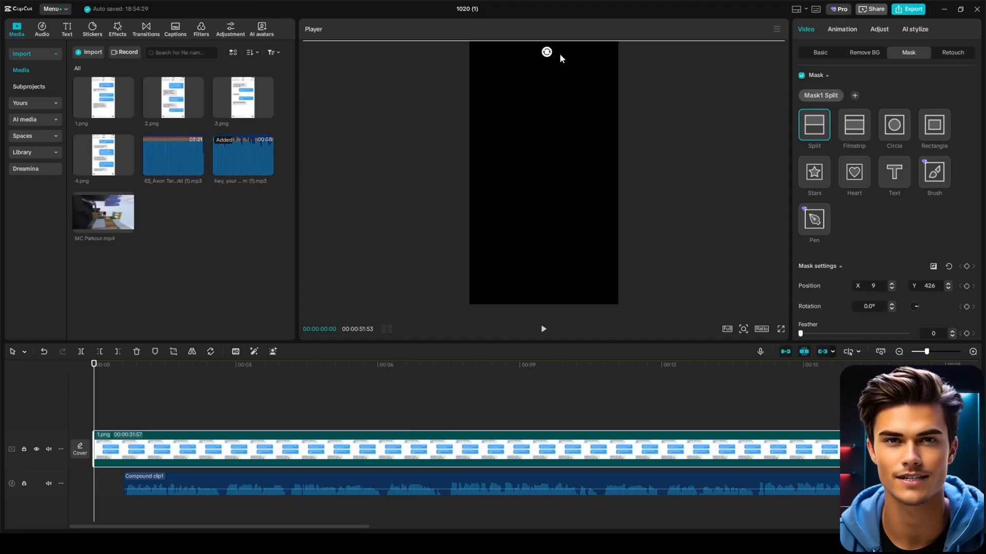
pyautogui.click(966, 267)
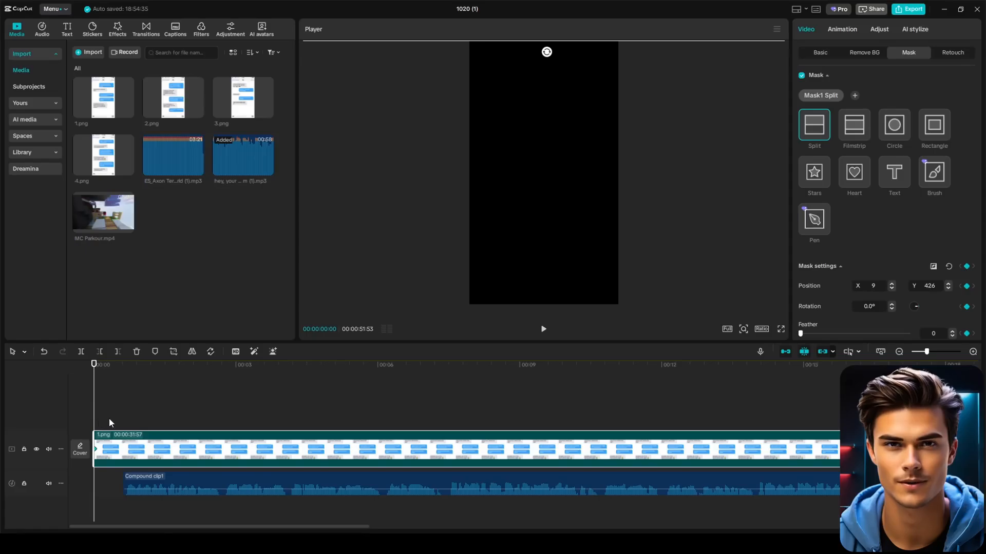
# - At 00:00:00:49, lower the mask line to X 33, Y 192 to reveal the first message, and preview the animation
pyautogui.moveTo(124, 365); pyautogui.dragTo(133, 366)
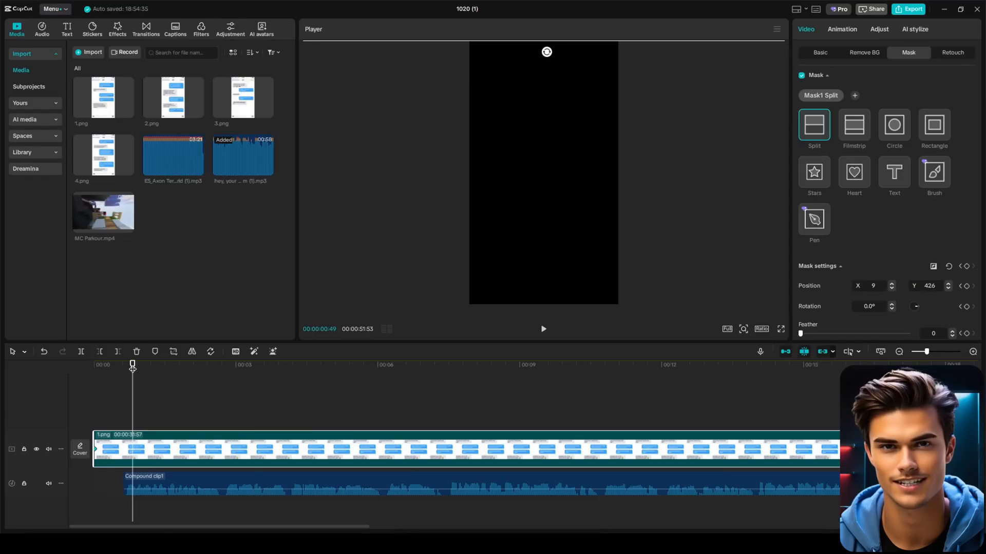
pyautogui.moveTo(553, 44); pyautogui.dragTo(561, 118)
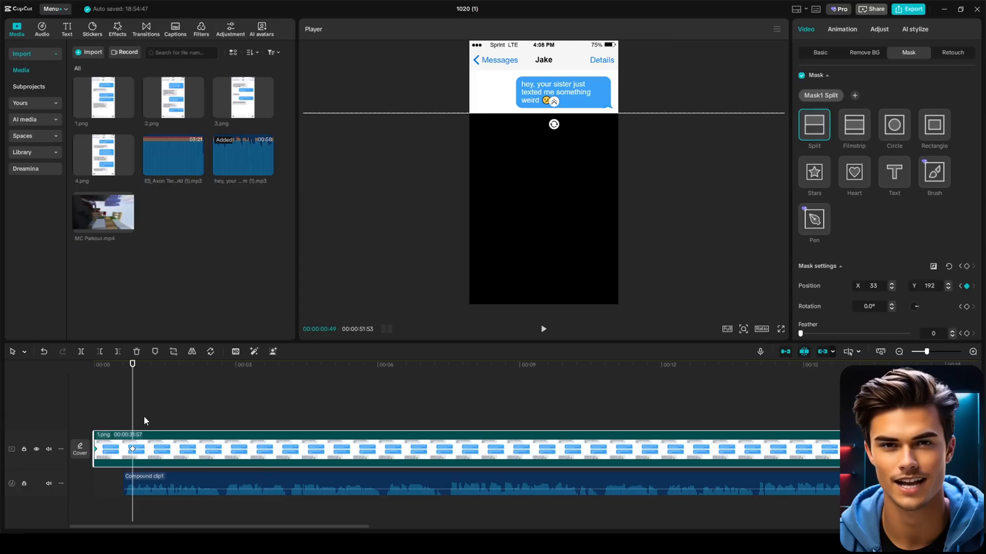
pyautogui.click(90, 368)
pyautogui.press('space')
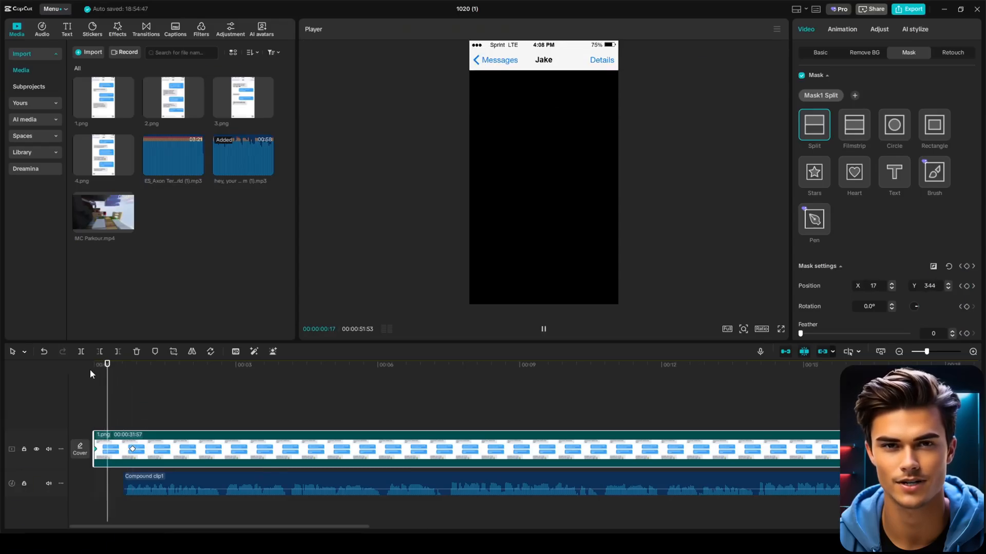
pyautogui.press('space')
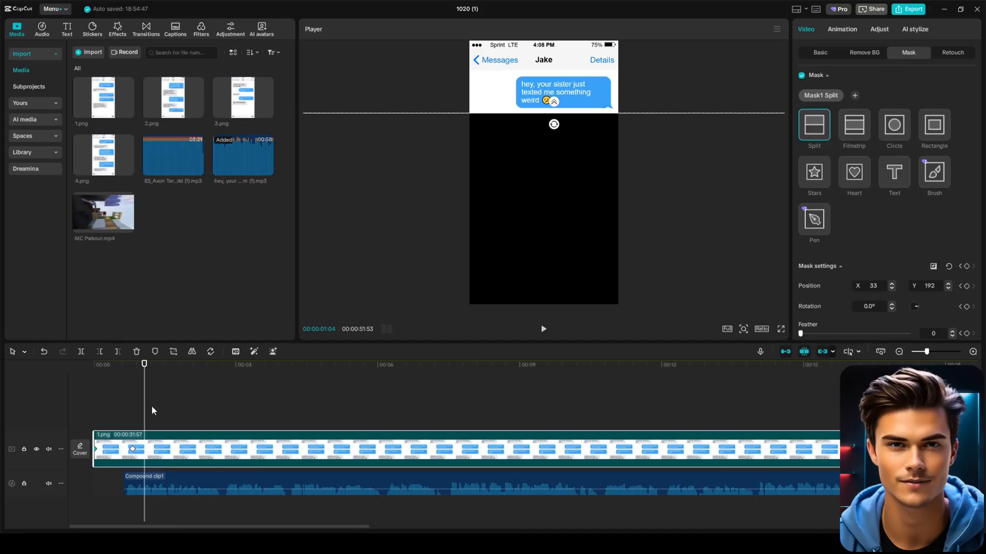
# - Add a mask keyframe at 00:00:02:29, lower the line to X 46, Y 99 at 00:00:02:56 below the second message, and preview the reveal
pyautogui.click(211, 365)
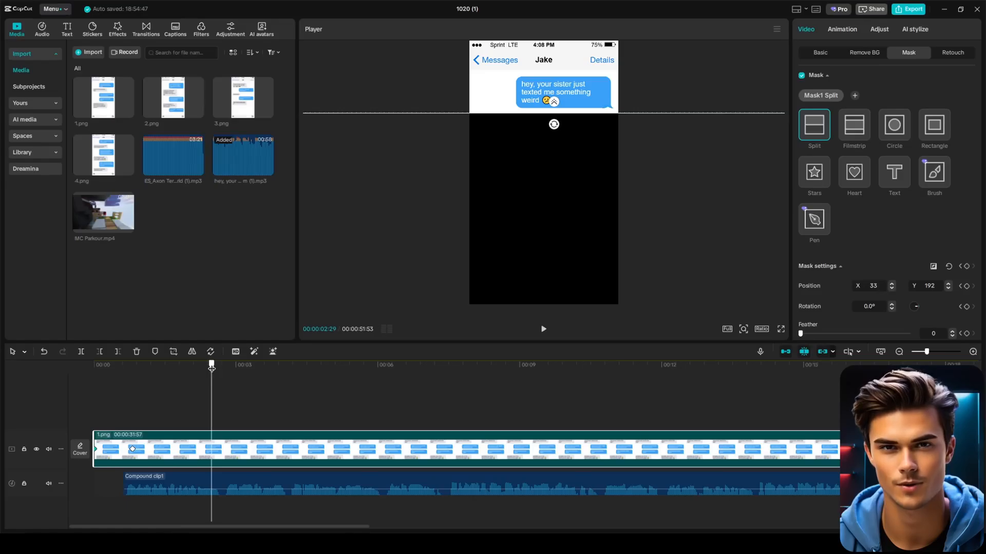
pyautogui.click(967, 267)
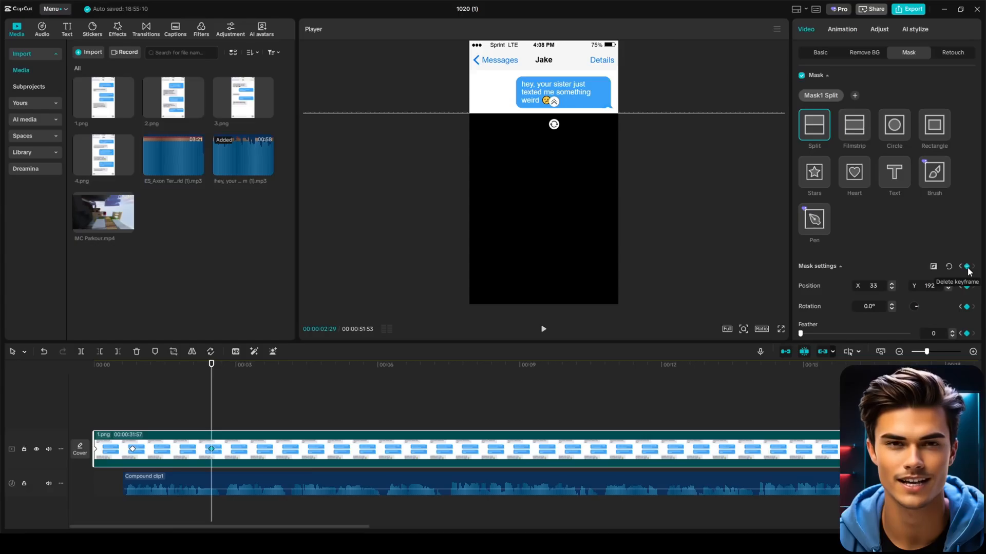
pyautogui.moveTo(230, 366); pyautogui.dragTo(232, 369)
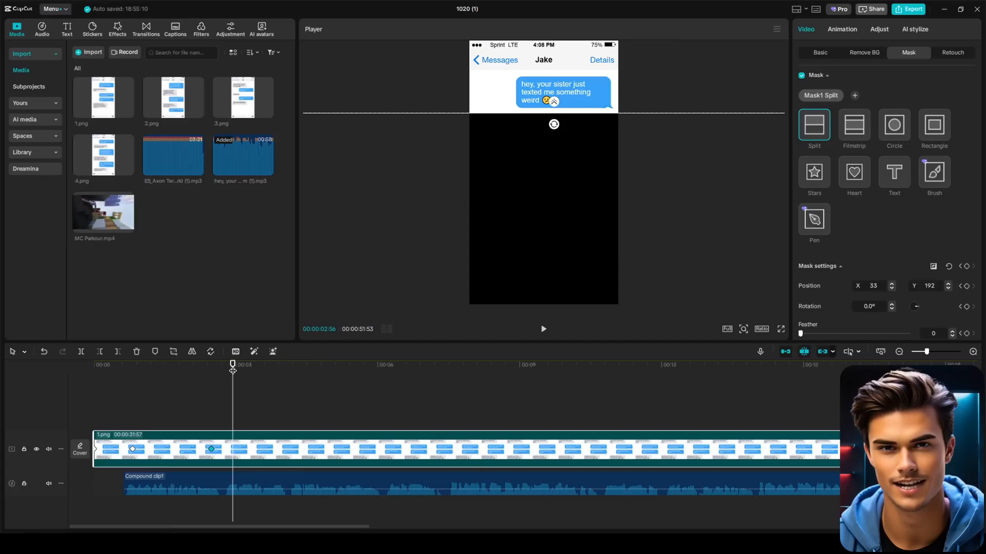
pyautogui.moveTo(561, 116); pyautogui.dragTo(564, 146)
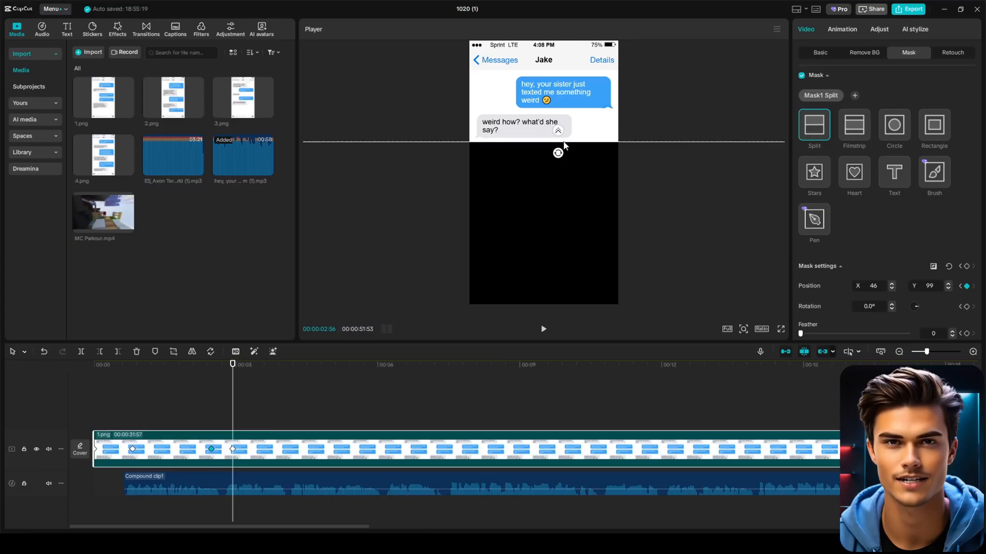
pyautogui.click(193, 418)
pyautogui.press('space')
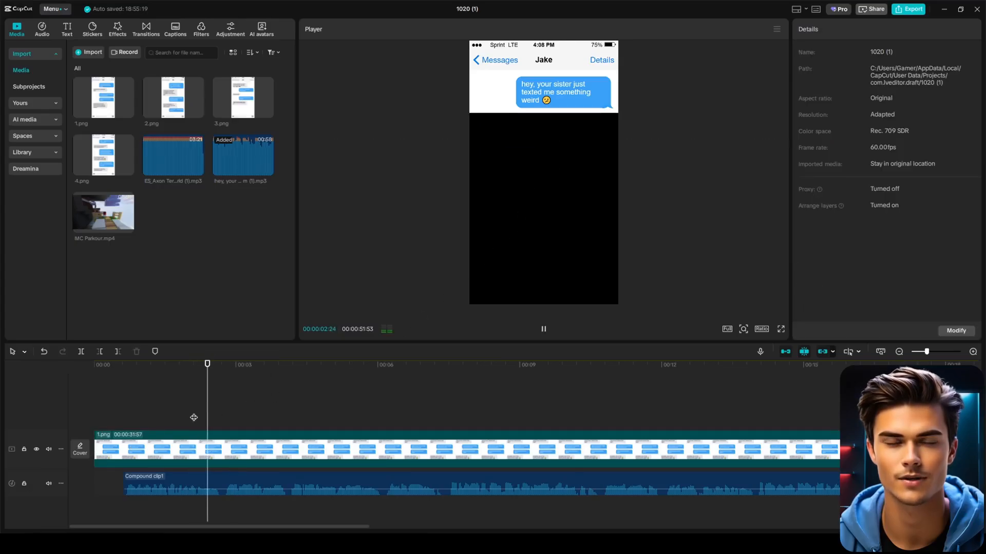
pyautogui.press('space')
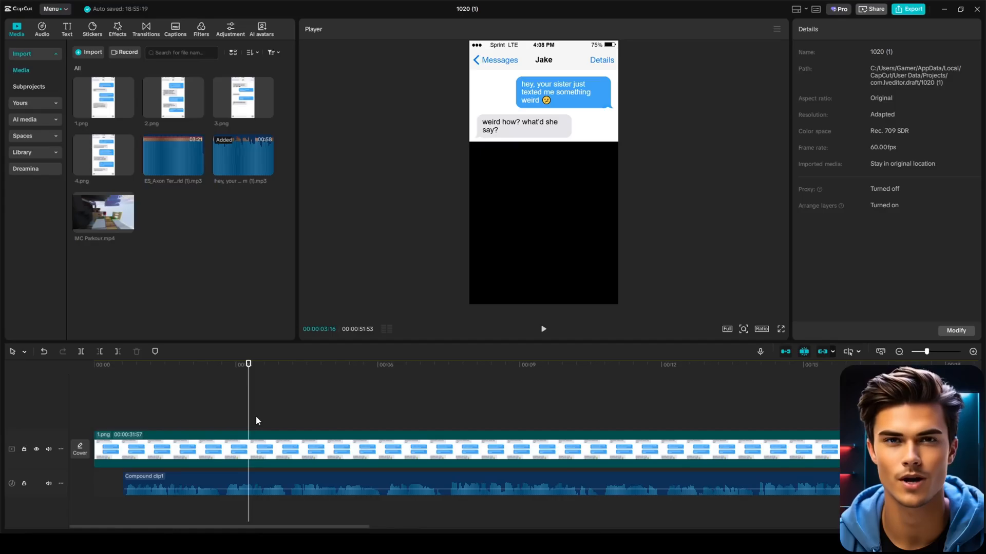
# - Add a mask keyframe at 00:00:03:53, then lower the mask line below the third message at 00:00:04:23
pyautogui.click(284, 451)
pyautogui.moveTo(281, 364); pyautogui.dragTo(277, 372)
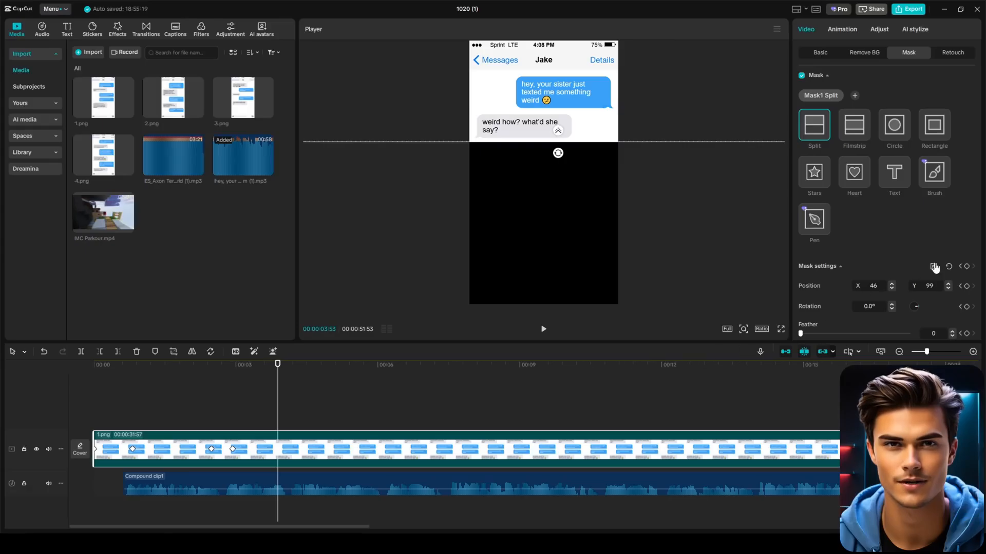
pyautogui.click(966, 267)
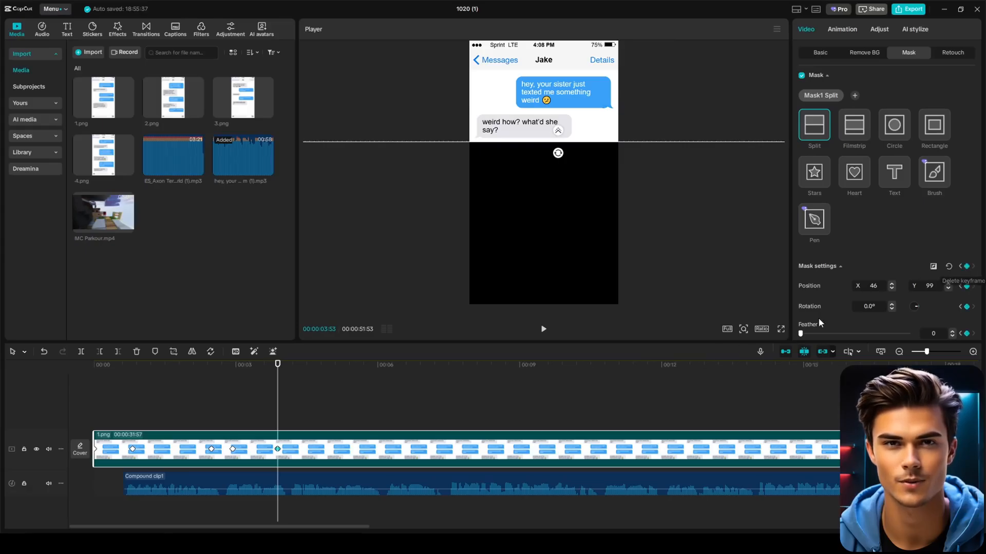
pyautogui.moveTo(300, 364); pyautogui.dragTo(302, 371)
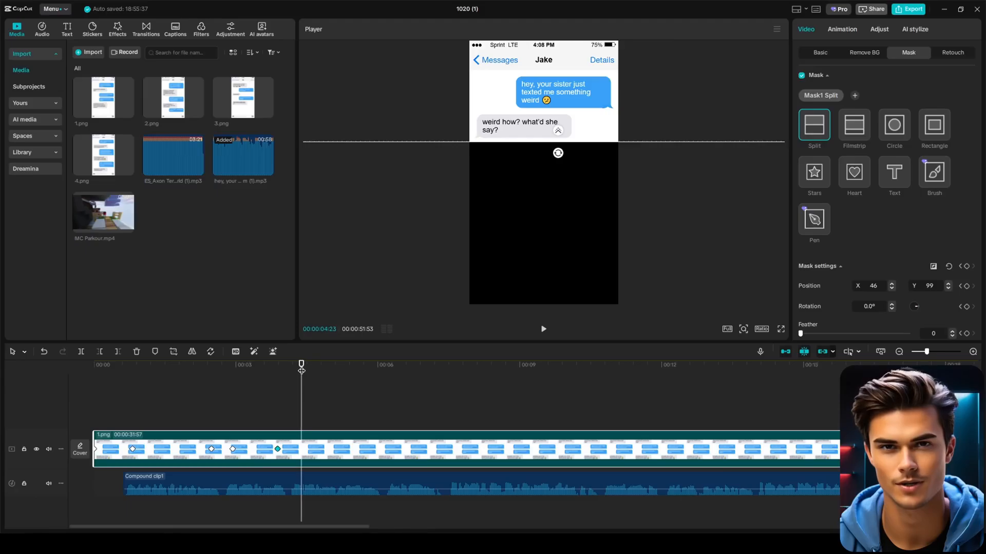
pyautogui.moveTo(548, 145); pyautogui.dragTo(551, 174)
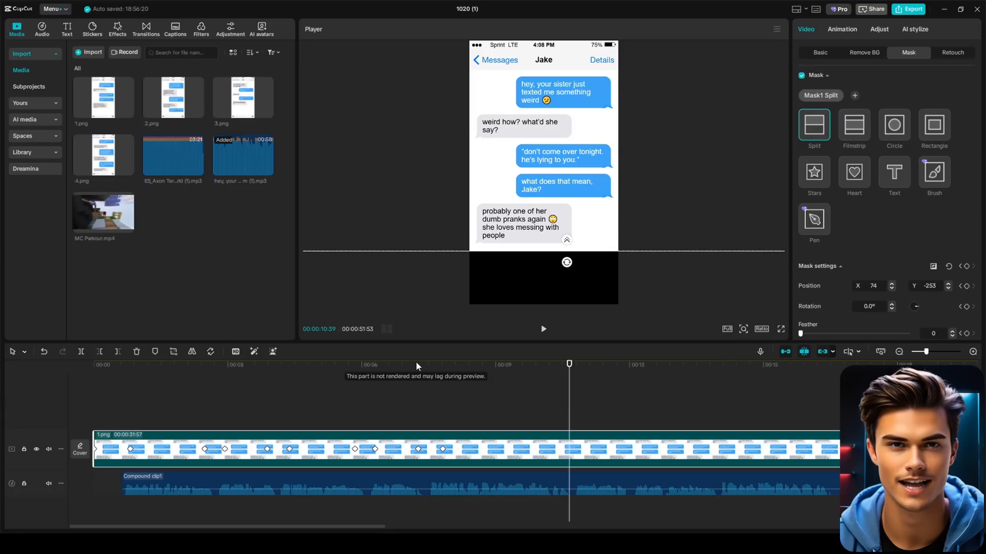
# - Check the keyframed reveal on 1.png and trim off the rest of the image after 00:00:10:43
pyautogui.click(411, 365)
pyautogui.moveTo(411, 365); pyautogui.dragTo(450, 365)
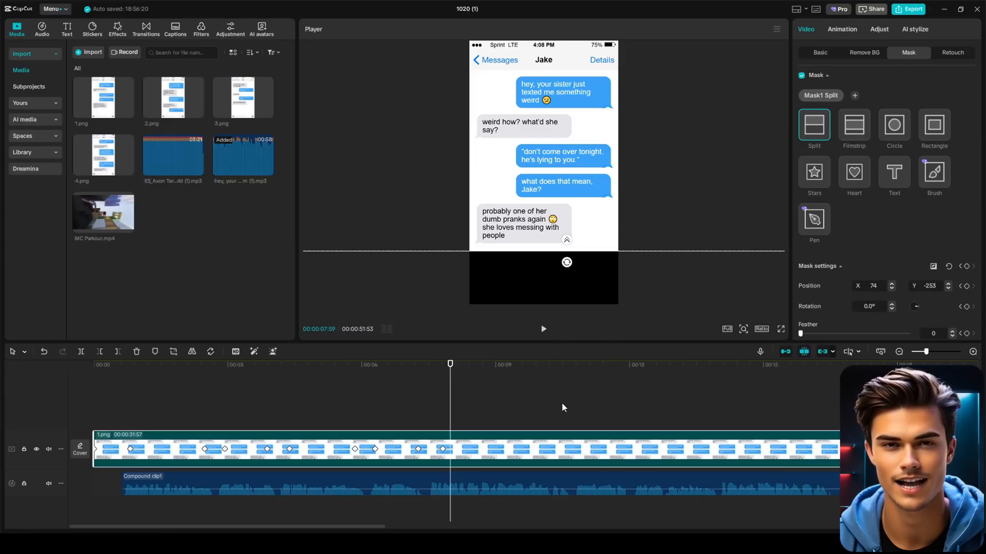
pyautogui.moveTo(546, 368); pyautogui.dragTo(572, 375)
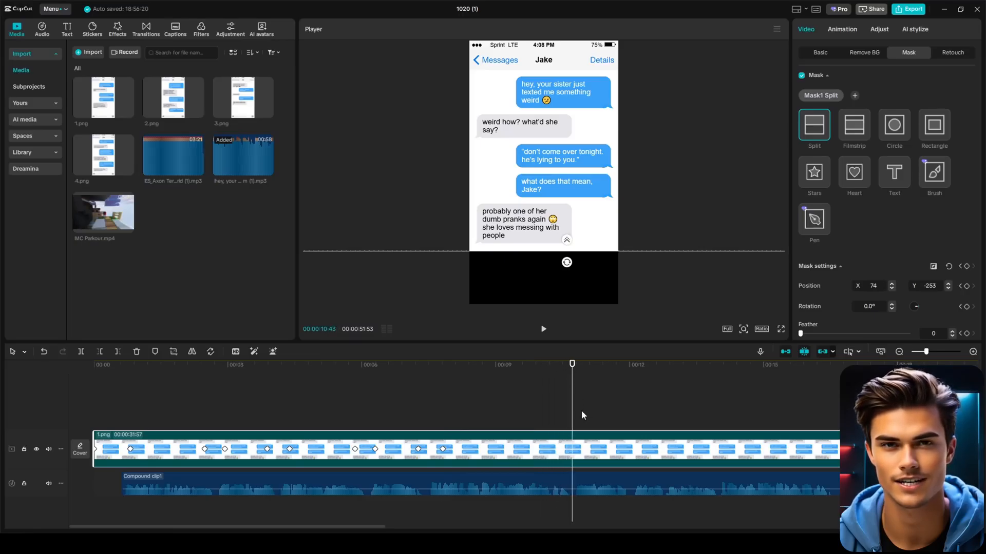
pyautogui.click(119, 352)
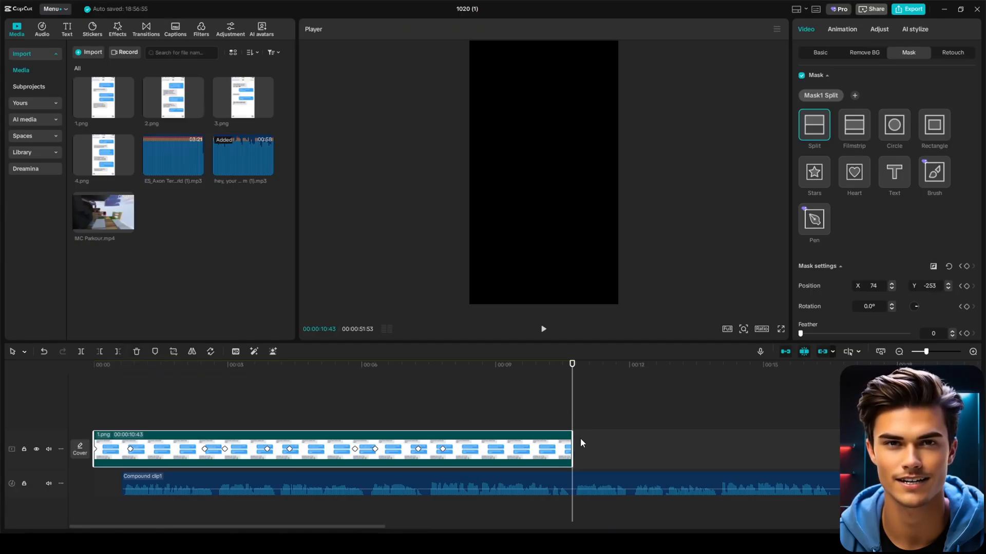
# - Place 2.png directly after 1.png on the main track and extend it to about 32 seconds
pyautogui.moveTo(173, 97); pyautogui.dragTo(582, 453)
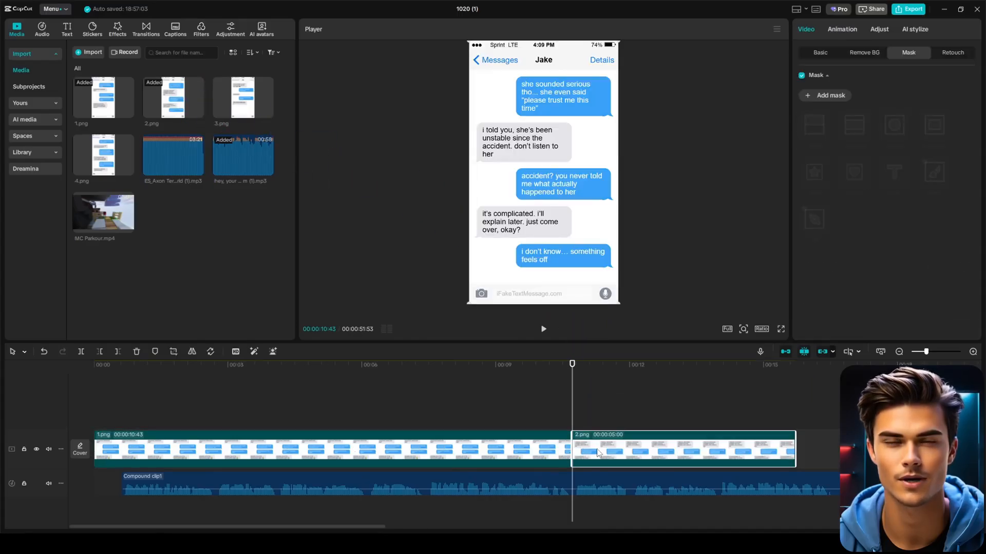
pyautogui.moveTo(796, 452); pyautogui.dragTo(983, 456)
pyautogui.hscroll(-10, 528, 436)
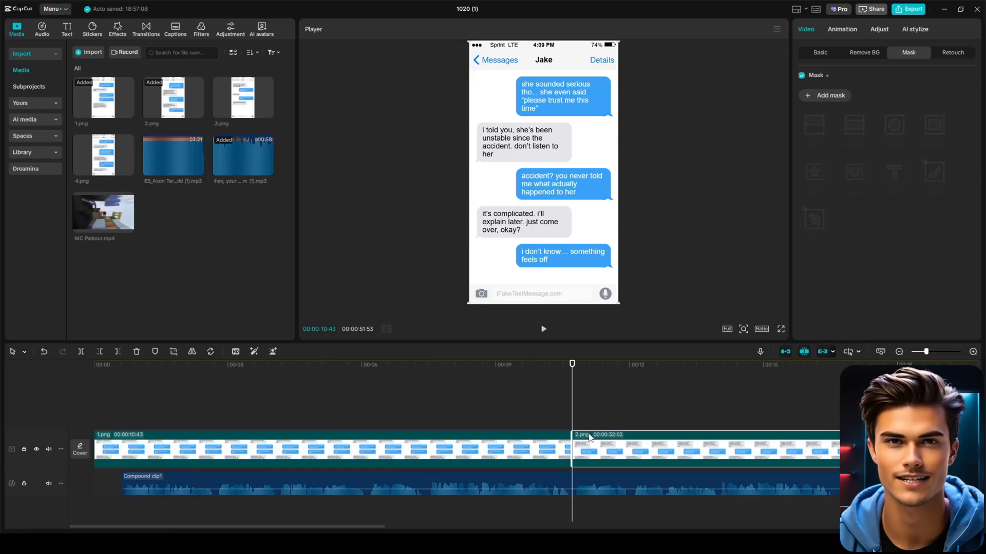
# - Add a Split mask to 2.png just below the chat header at X 21, Y 319, keyframe it at 00:00:10:43, and move to 00:00:11:23
pyautogui.click(826, 96)
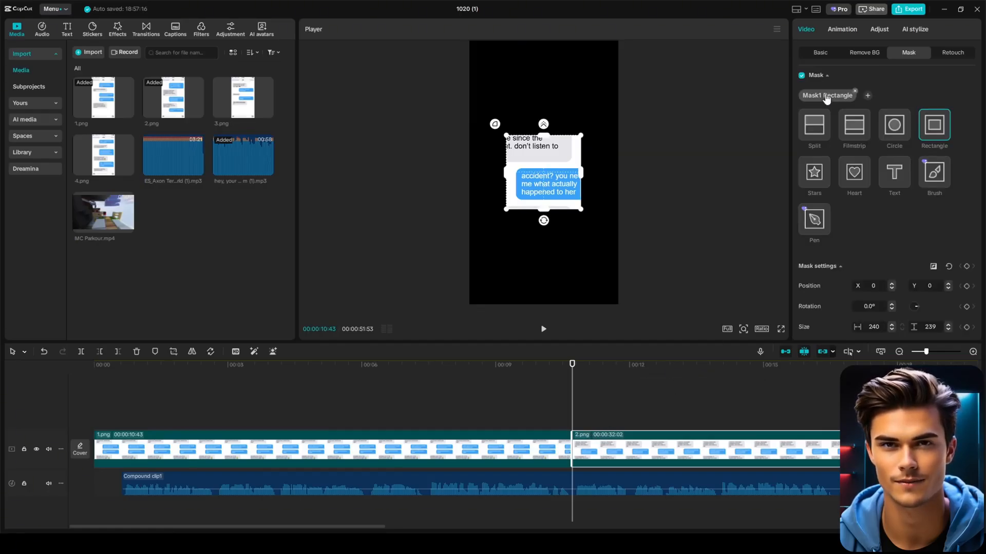
pyautogui.click(819, 123)
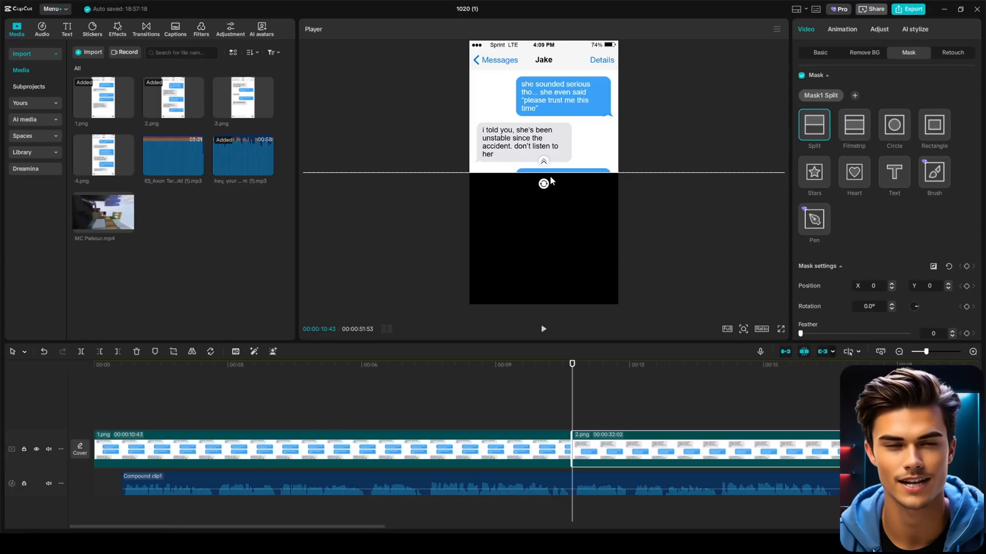
pyautogui.moveTo(544, 175); pyautogui.dragTo(551, 77)
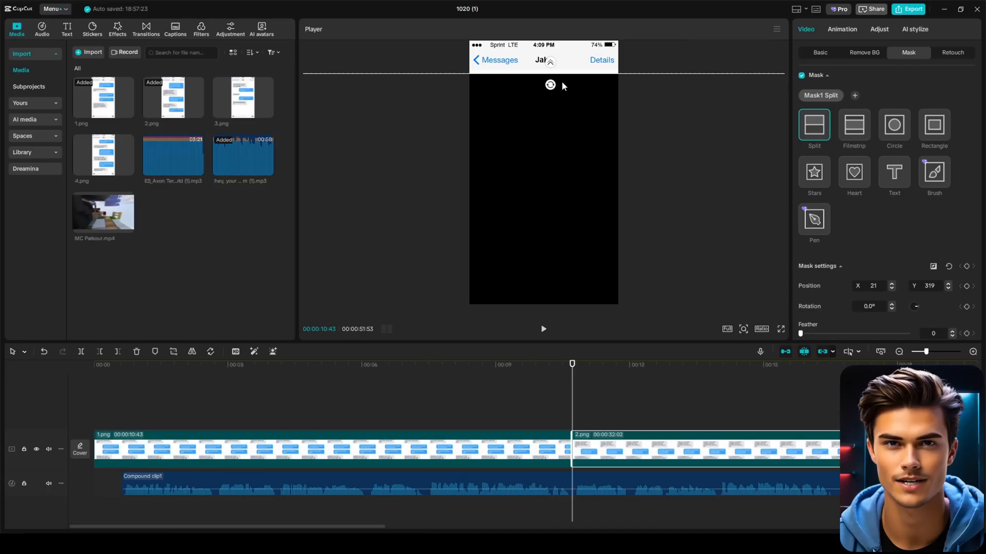
pyautogui.click(967, 267)
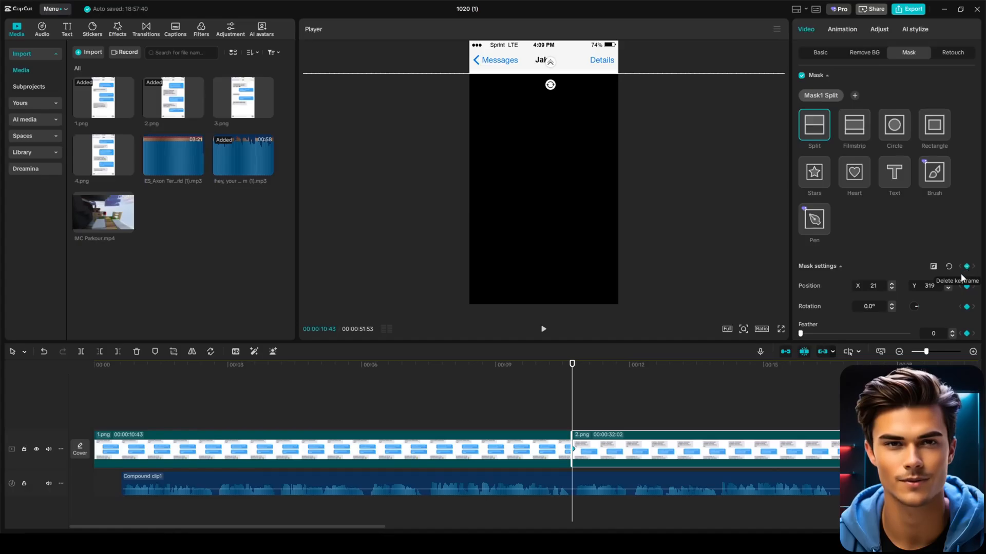
pyautogui.click(601, 367)
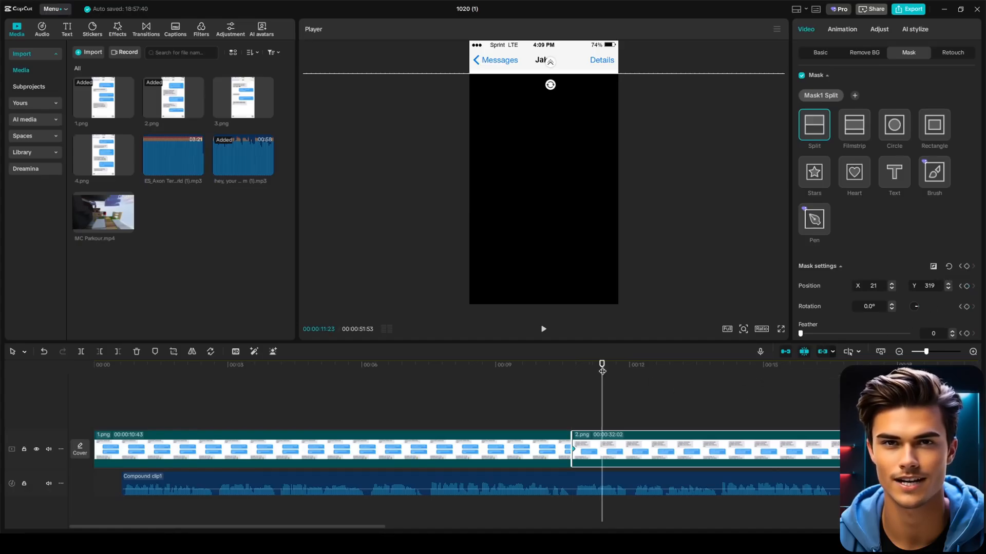
# - Lower the mask line on 2.png below the first message to X 41, Y 165 and play back the reveal
pyautogui.moveTo(550, 84); pyautogui.dragTo(554, 128)
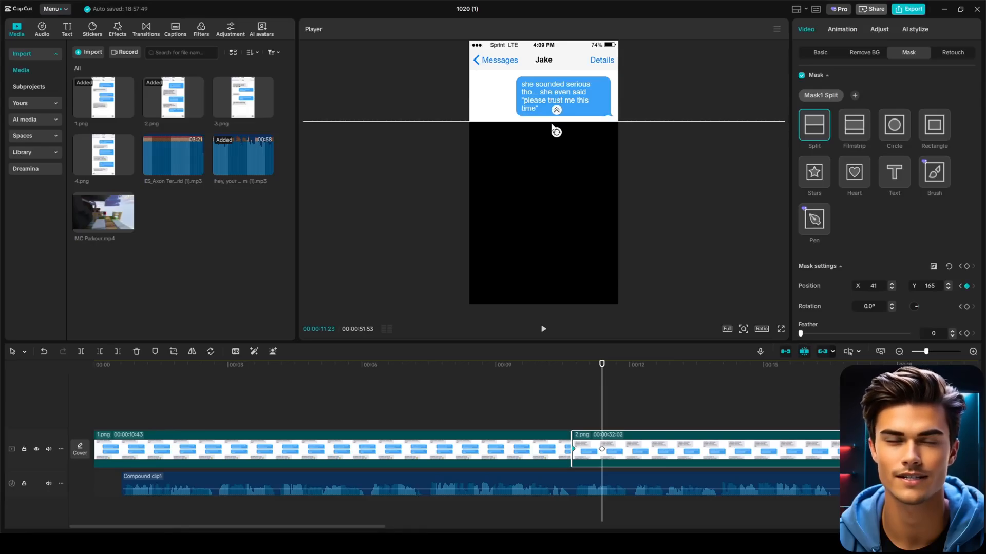
pyautogui.click(555, 363)
pyautogui.click(543, 329)
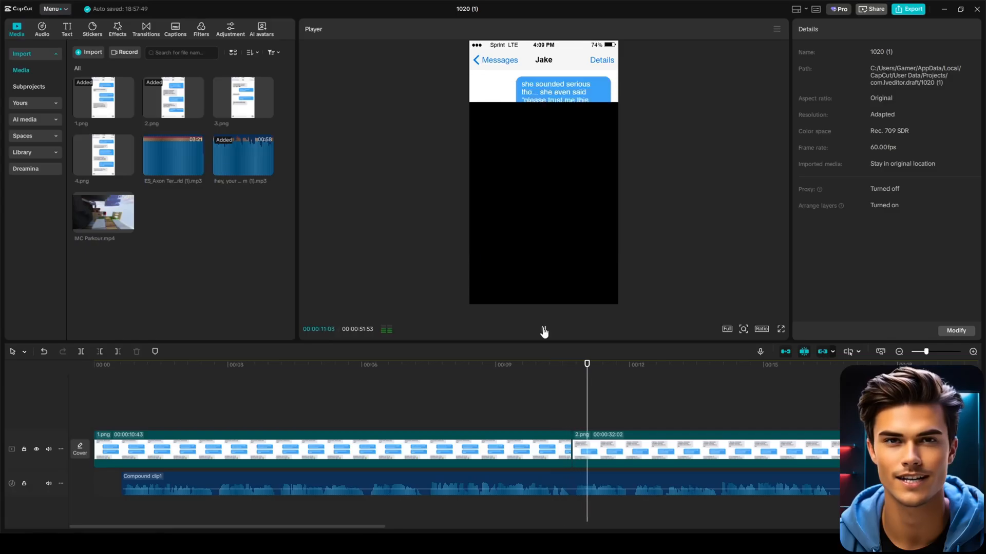
pyautogui.click(543, 329)
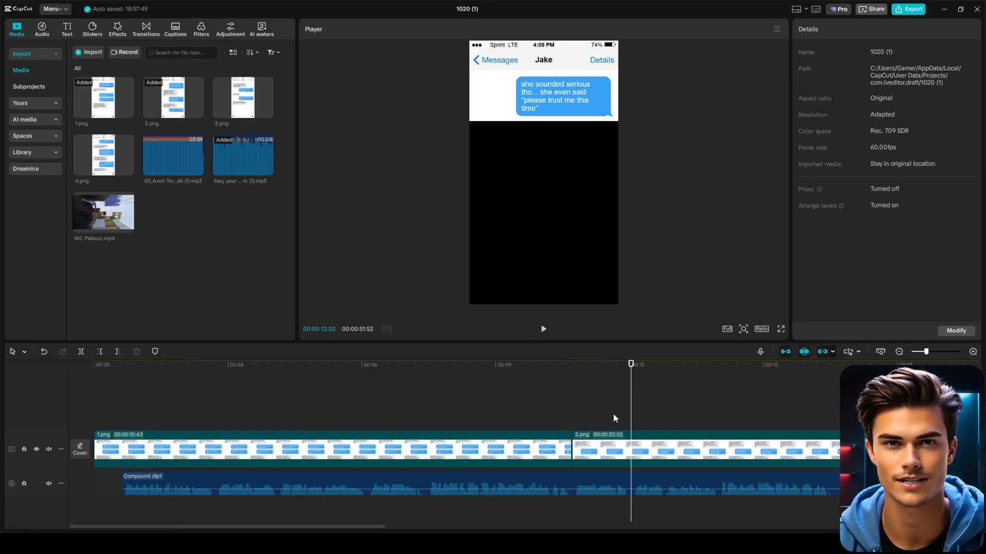
# - Add a mask keyframe on 2.png at 00:00:13:37, then lower the mask line below the second message to X 54, Y 21 at 00:00:14:13
pyautogui.moveTo(698, 365); pyautogui.dragTo(701, 366)
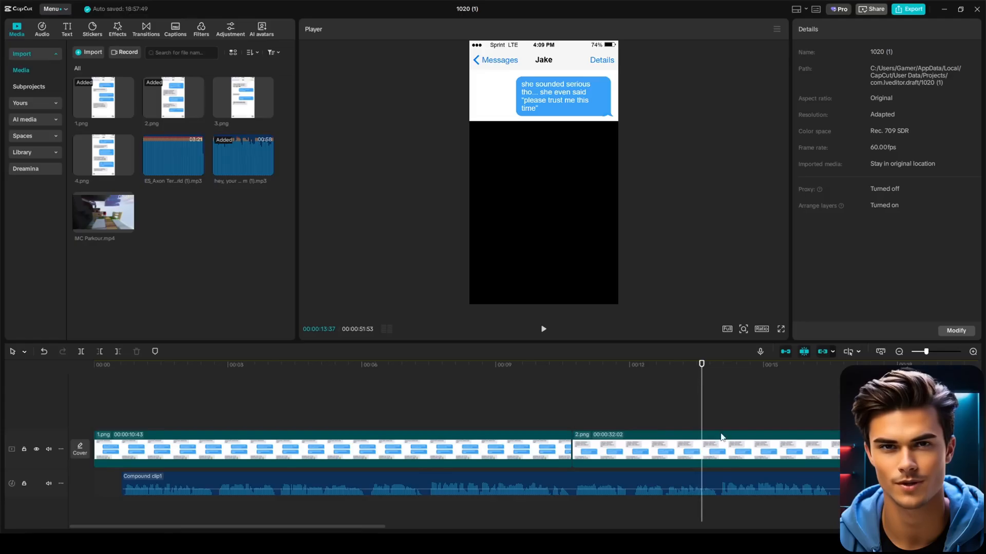
pyautogui.click(721, 448)
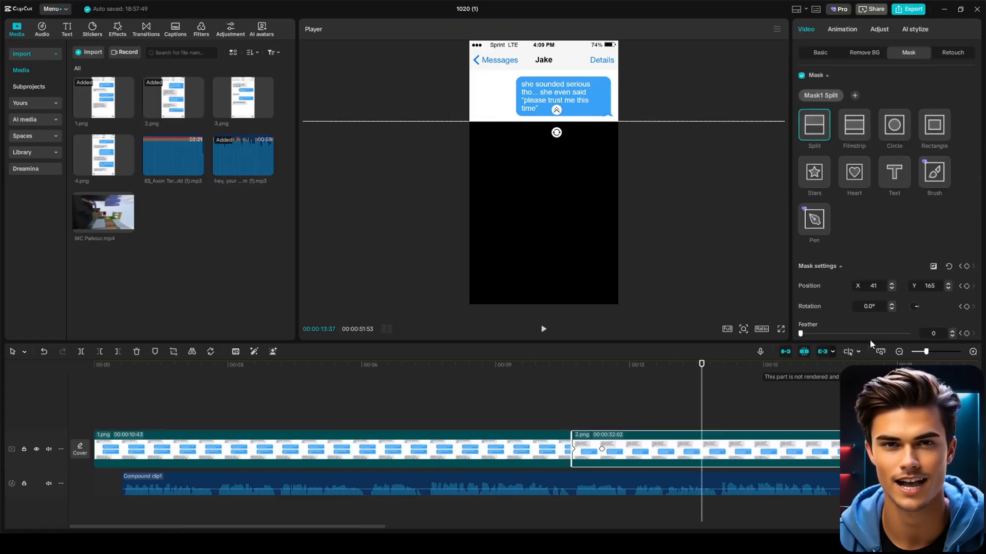
pyautogui.click(967, 266)
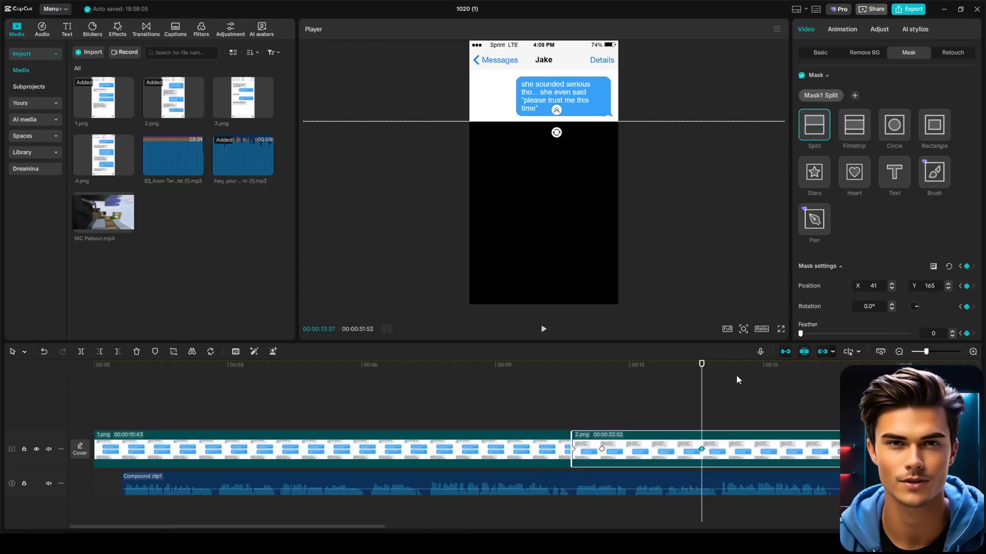
pyautogui.click(726, 366)
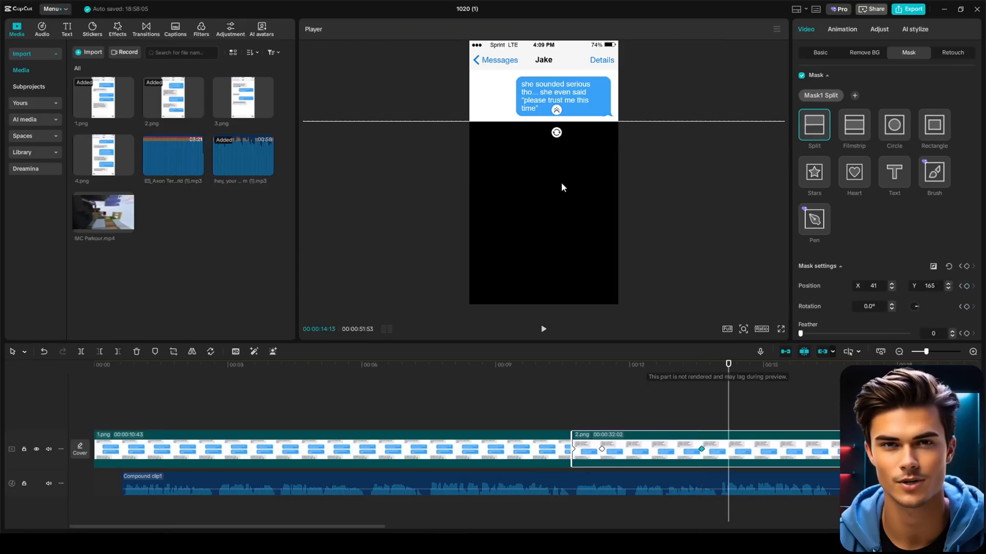
pyautogui.moveTo(567, 124); pyautogui.dragTo(572, 168)
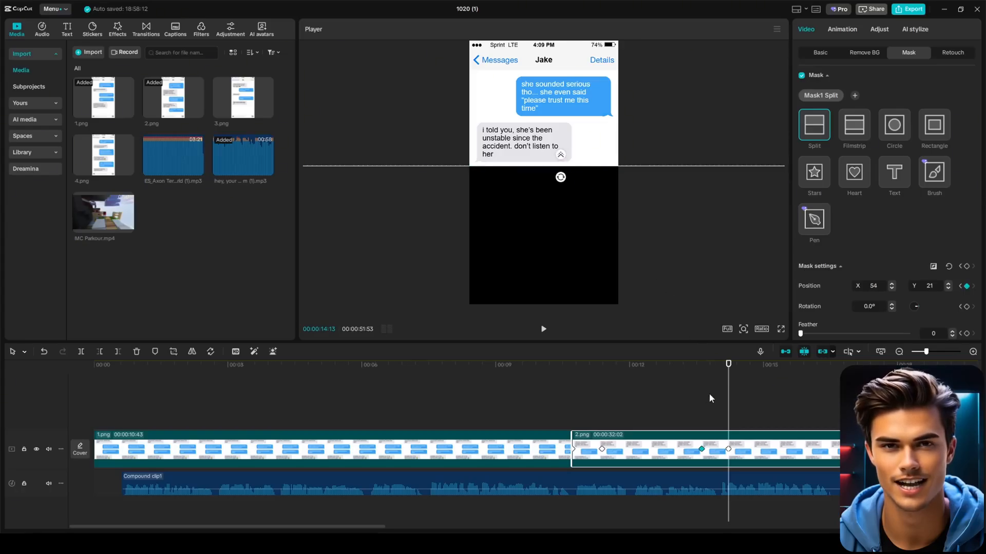
# - Review the mask keyframes along 1.png and 2.png on the timeline
pyautogui.hscroll(8, 581, 409)
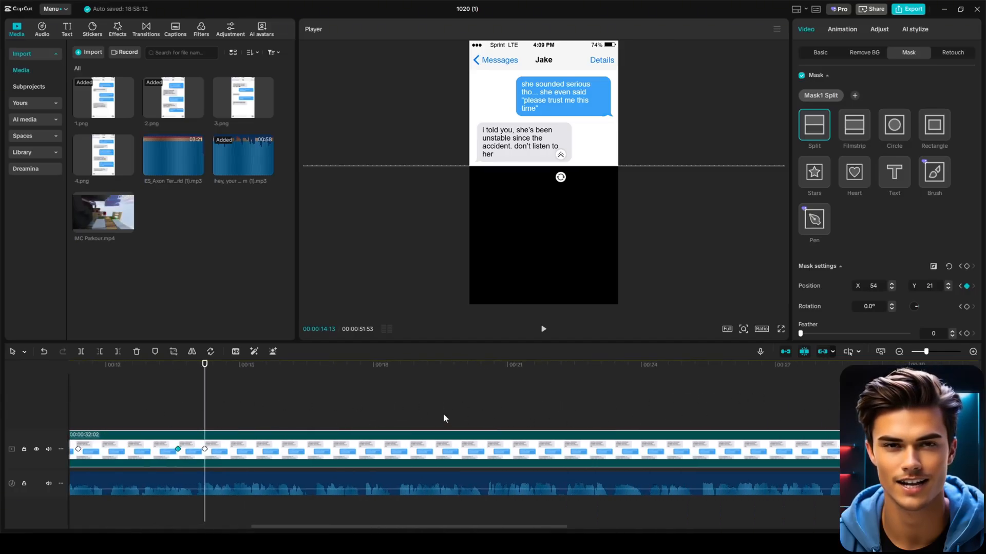
pyautogui.hscroll(-6, 374, 407)
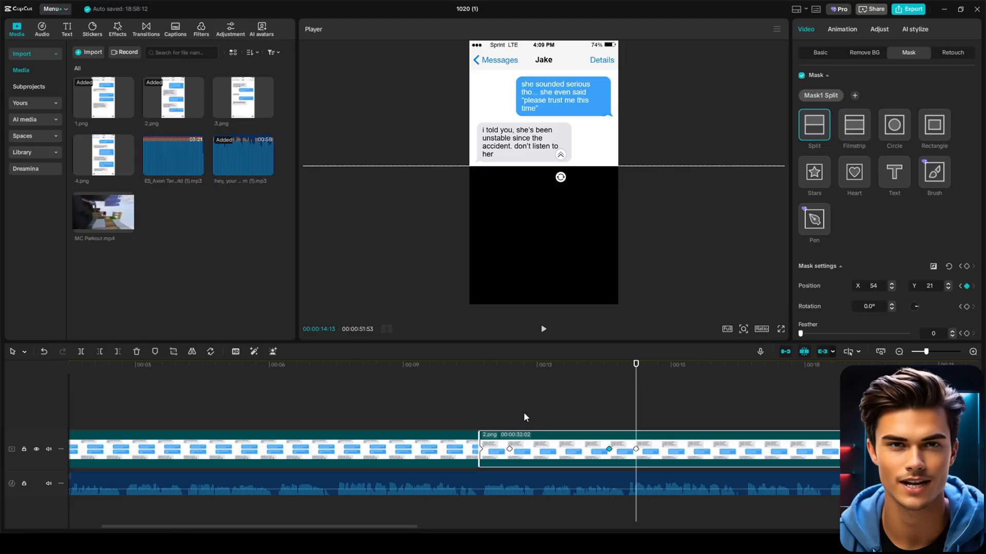
pyautogui.click(427, 449)
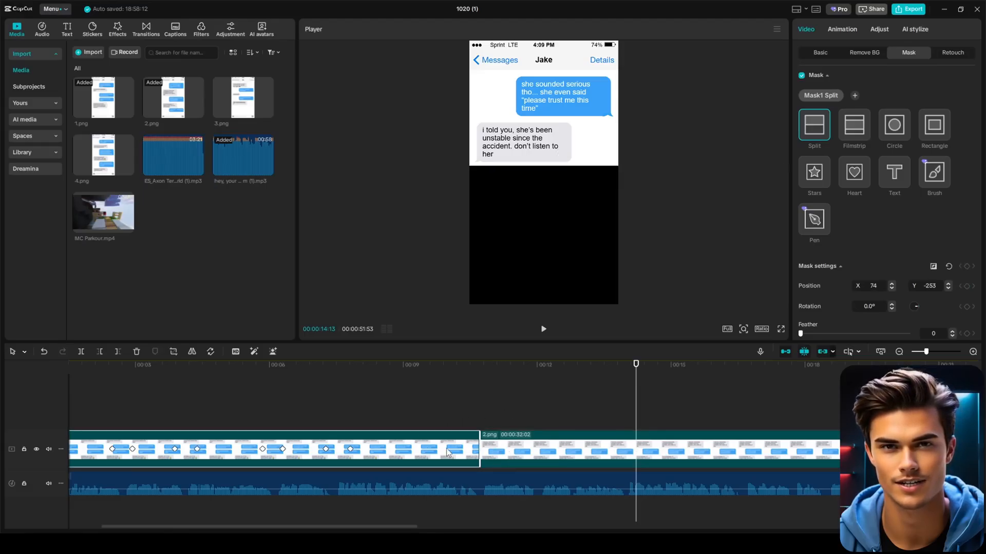
pyautogui.click(563, 445)
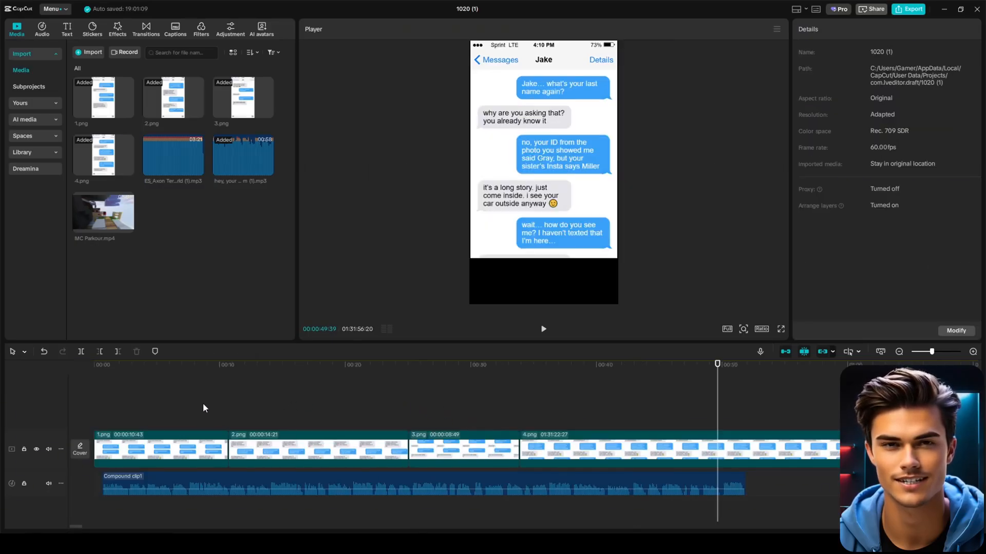
# - Check the keyframed reveals on 3.png and 4.png, and trim off the rest of 4.png at the voiceover's end, 00:00:51:53
pyautogui.click(468, 449)
pyautogui.click(589, 450)
pyautogui.moveTo(470, 374); pyautogui.dragTo(593, 391)
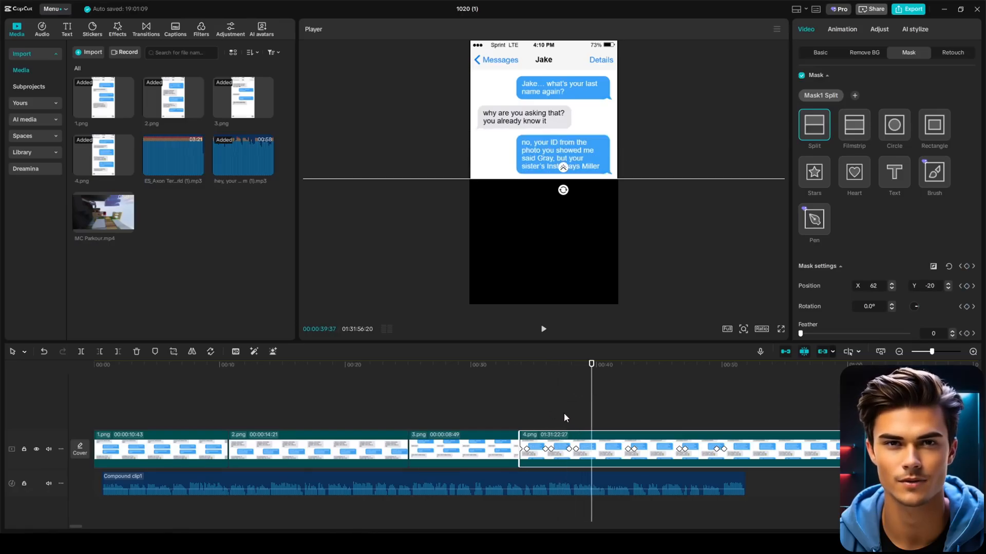
pyautogui.click(748, 379)
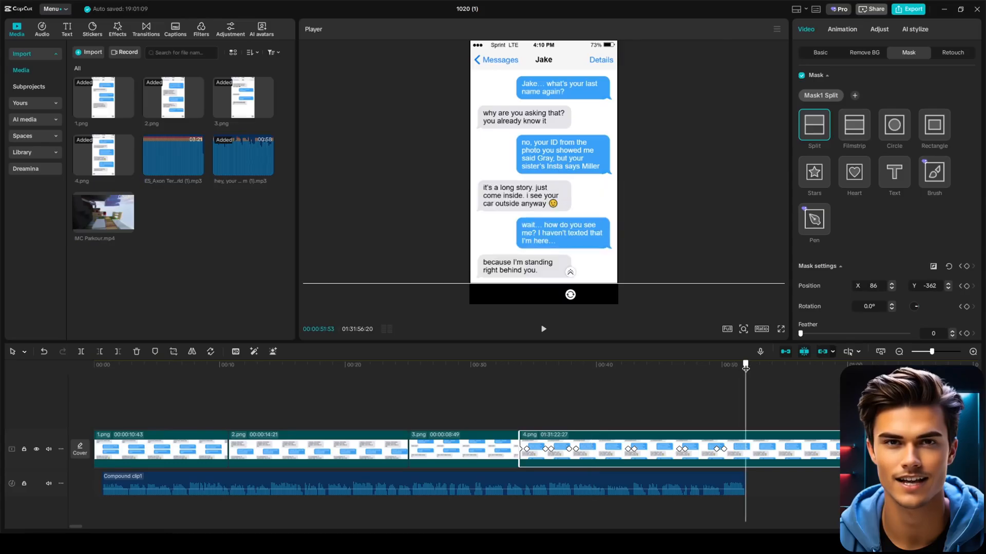
pyautogui.click(118, 351)
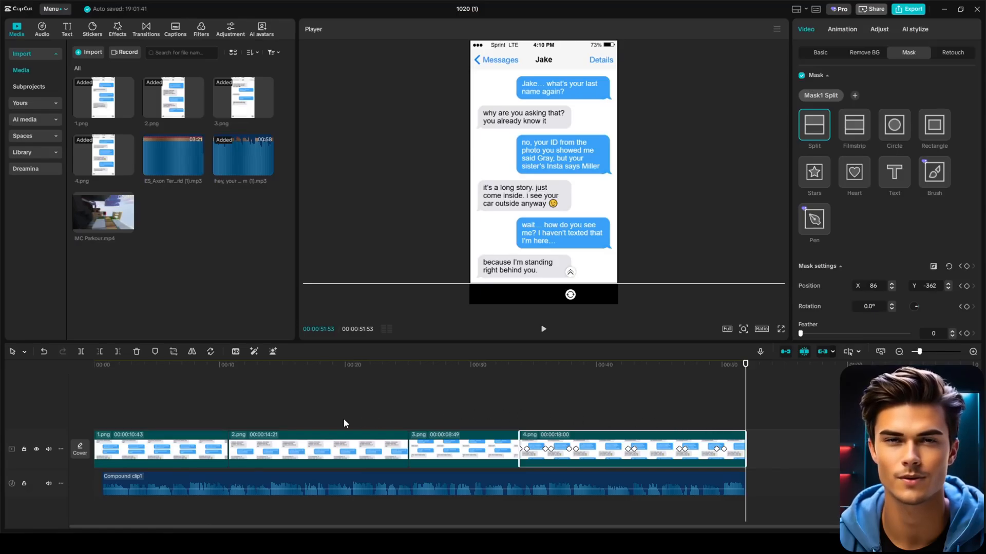
# - Open the mask keyframe graph of 1.png and apply Auto curve to the first Position X keyframes
pyautogui.click(219, 450)
pyautogui.scroll(4, 221, 449)
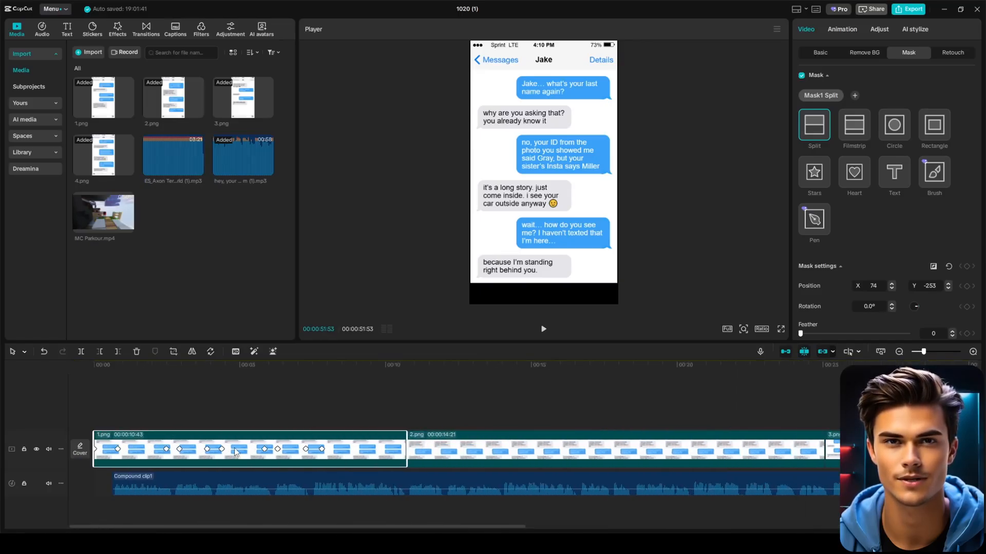
pyautogui.doubleClick(103, 455)
pyautogui.scroll(3, 111, 448)
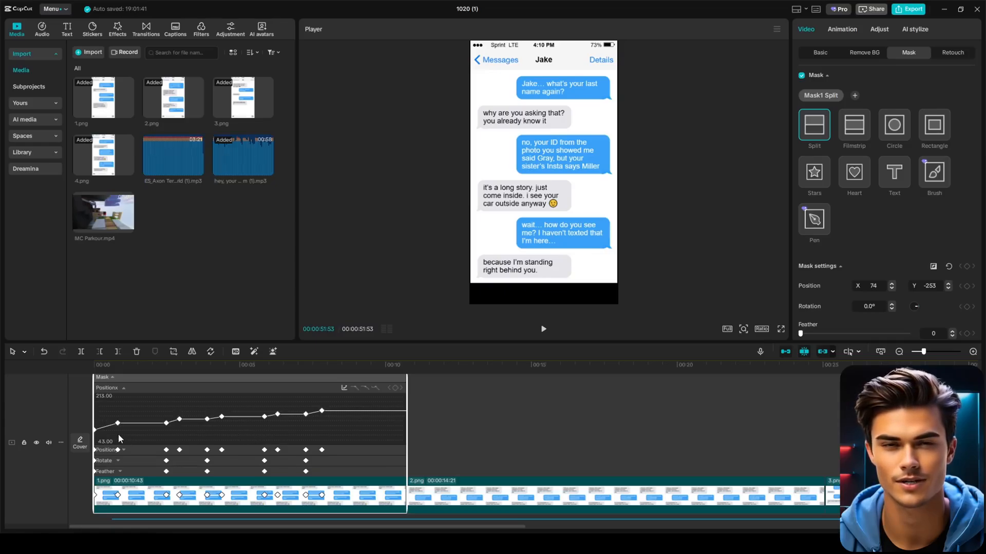
pyautogui.click(95, 430)
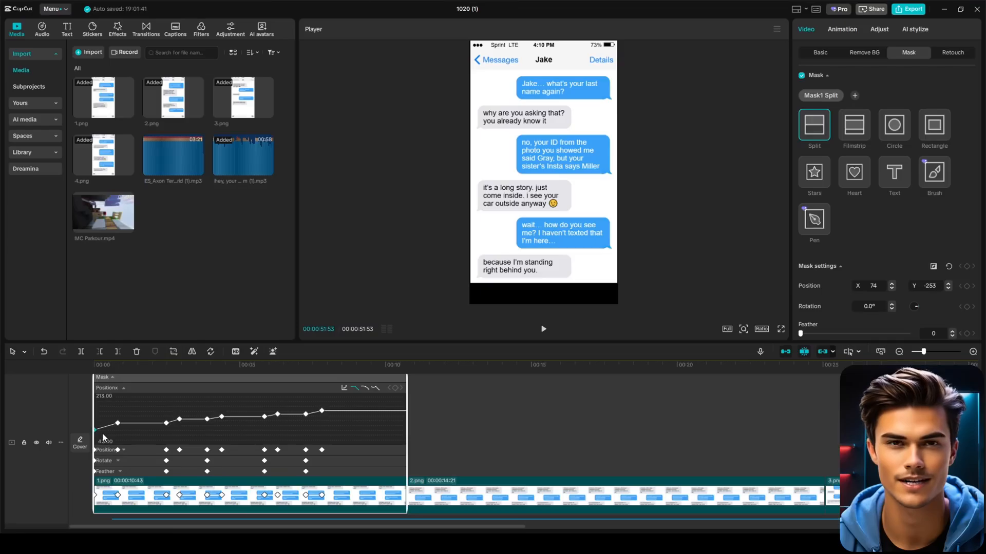
pyautogui.click(364, 388)
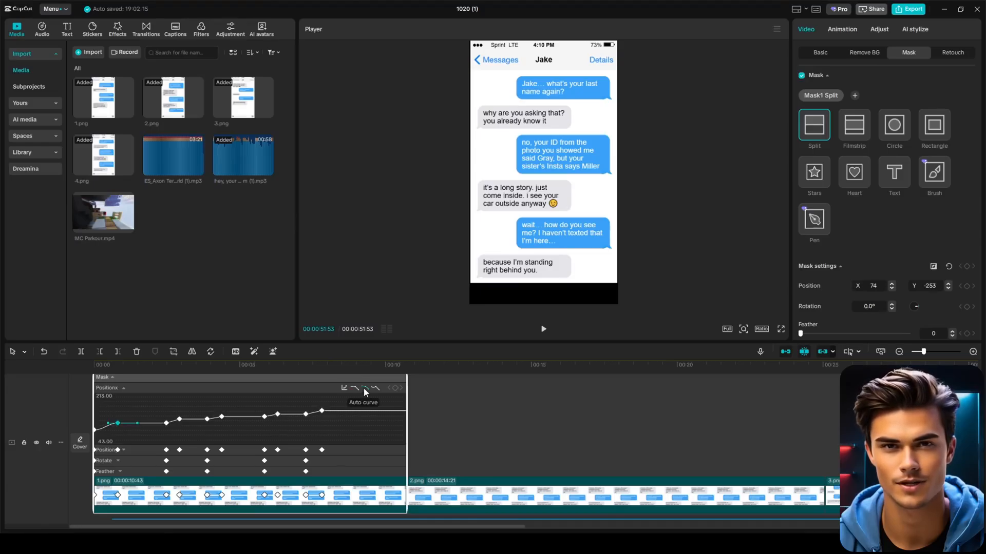
# - Expand the Position Y graph of 1.png's mask and apply Auto curve to its first two keyframes
pyautogui.click(143, 451)
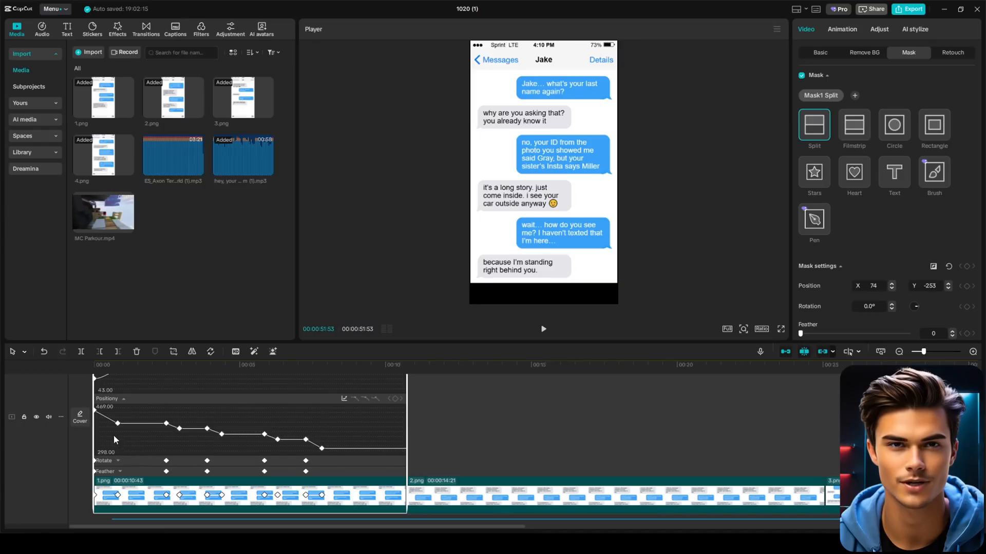
pyautogui.click(107, 417)
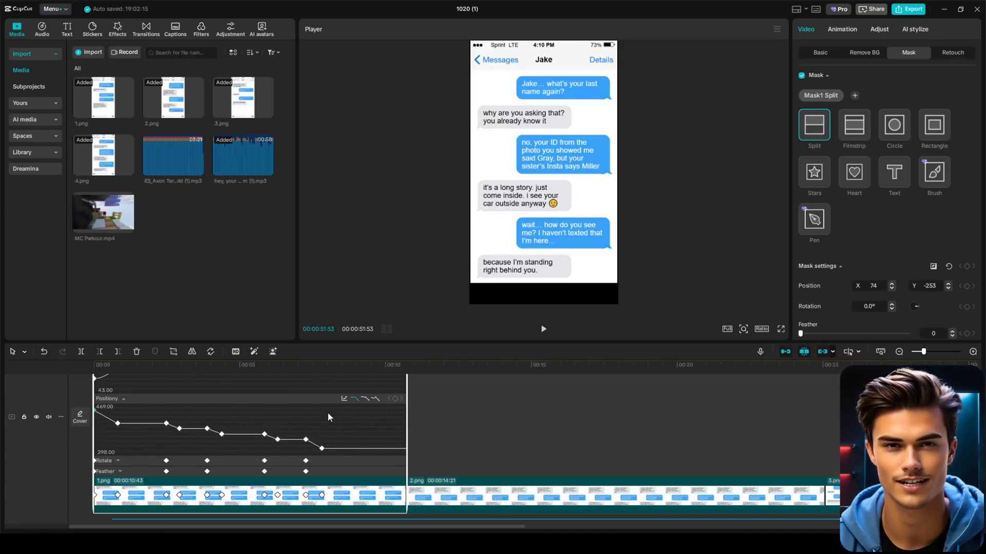
pyautogui.click(365, 400)
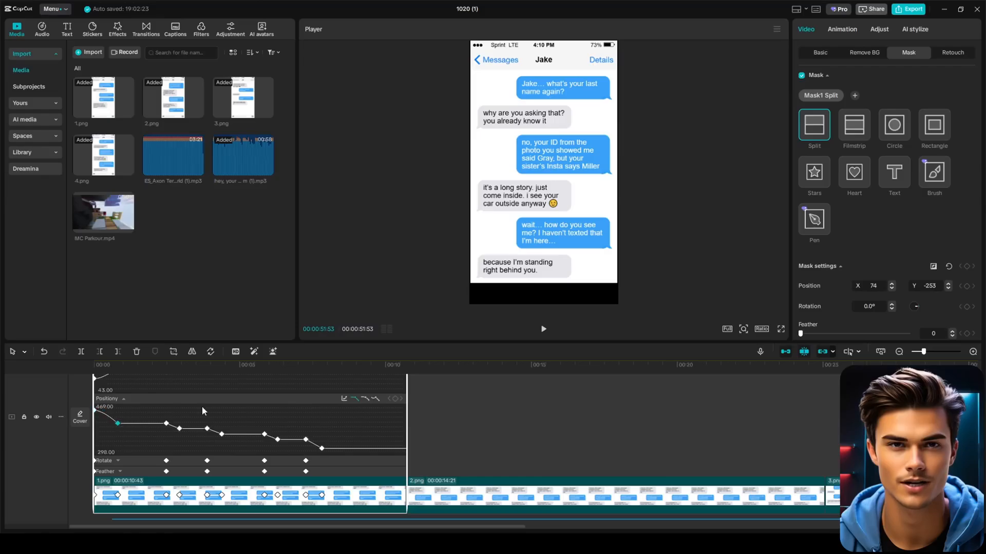
pyautogui.click(366, 399)
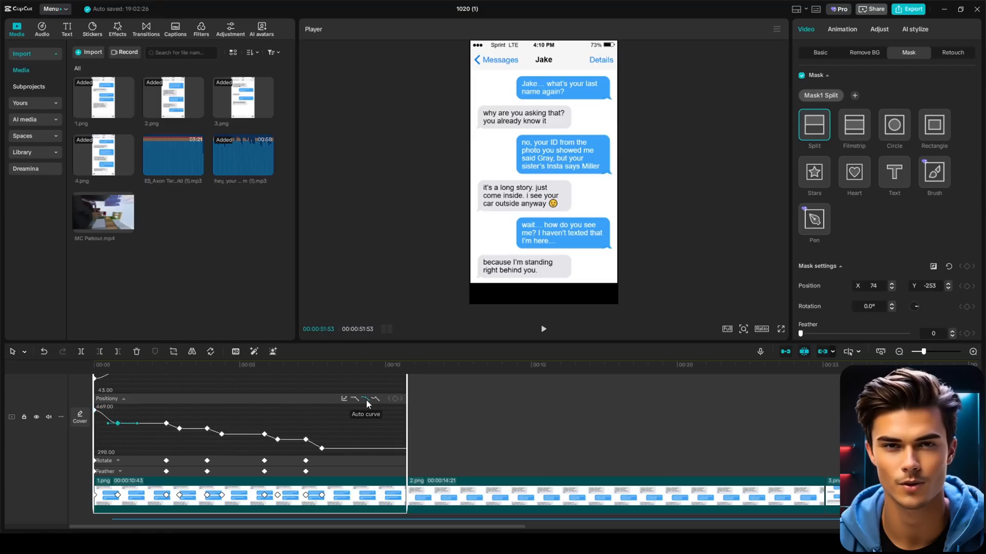
# - Inspect the Rotate and Feather graphs of 1.png's mask, then return to the Position Y graph
pyautogui.click(182, 463)
pyautogui.click(183, 471)
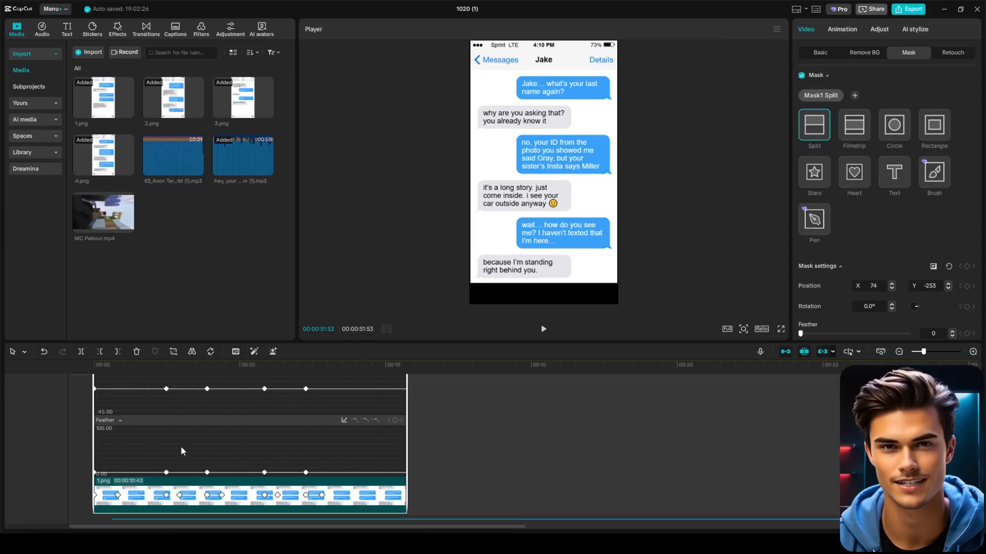
pyautogui.click(186, 420)
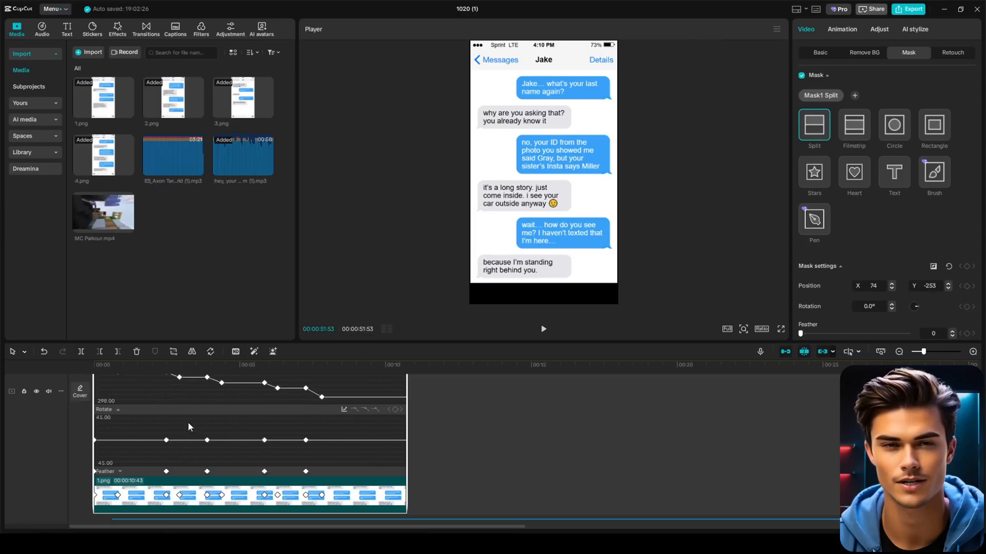
pyautogui.click(185, 411)
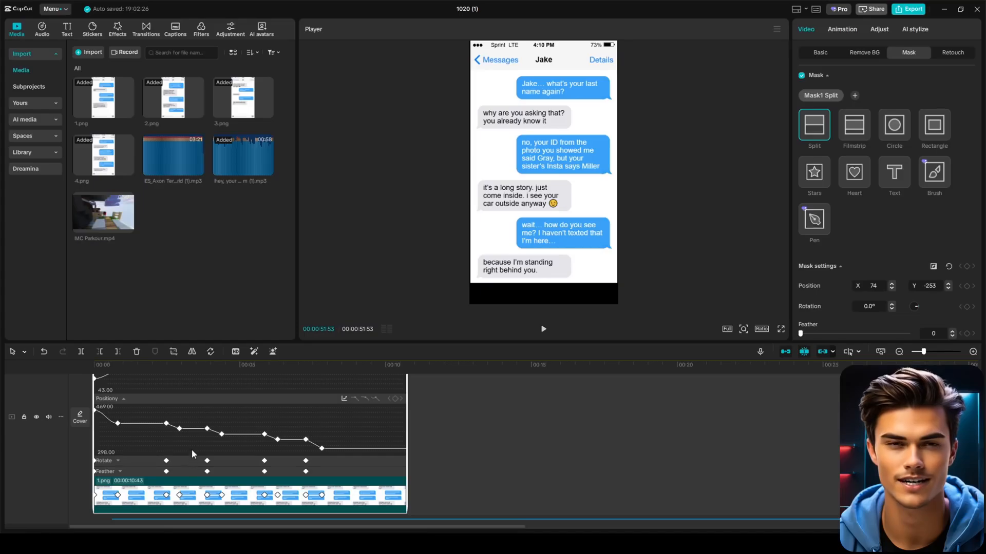
# - Apply Auto curve to the following Position Y keyframes of 1.png's mask one by one, and close the keyframe graph
pyautogui.click(179, 429)
pyautogui.click(365, 399)
pyautogui.click(207, 429)
pyautogui.click(365, 399)
pyautogui.click(222, 435)
pyautogui.click(365, 399)
pyautogui.click(264, 434)
pyautogui.click(365, 398)
pyautogui.click(277, 439)
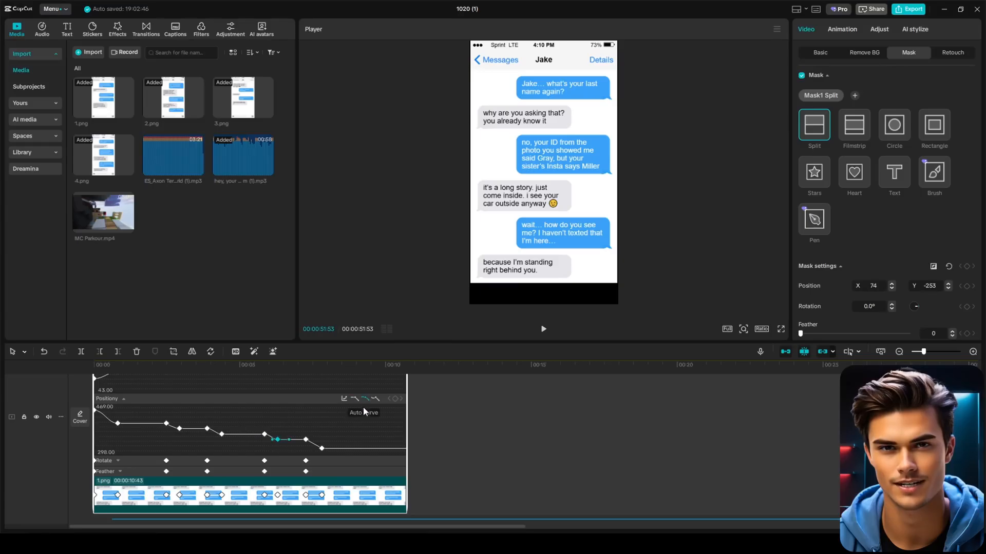
pyautogui.hotkey('alt', 'k')
# - Combine all four chat image clips into one compound clip and set its scale to 85%
pyautogui.scroll(-3, 295, 429)
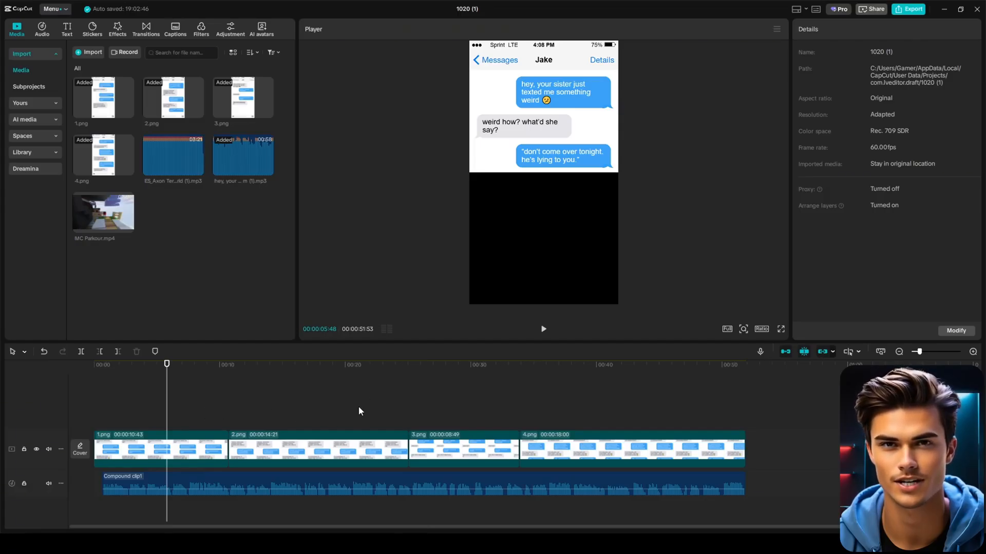
pyautogui.moveTo(645, 396); pyautogui.dragTo(176, 467)
pyautogui.rightClick(176, 467)
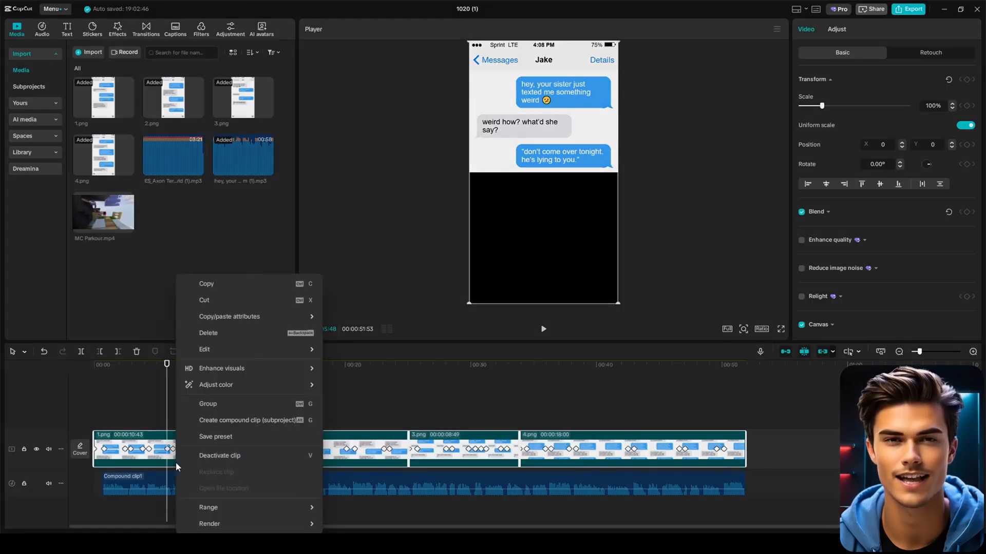
pyautogui.click(234, 420)
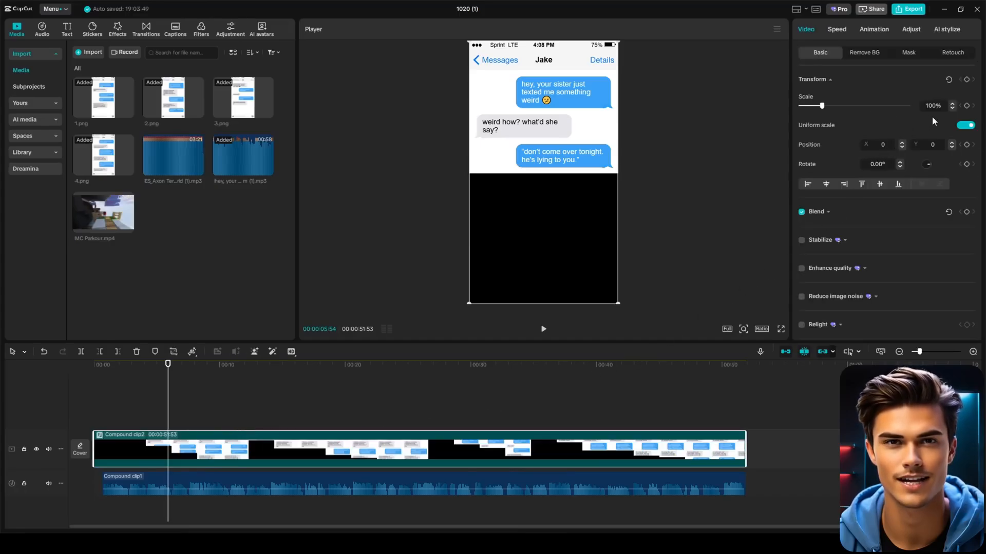
pyautogui.click(920, 106)
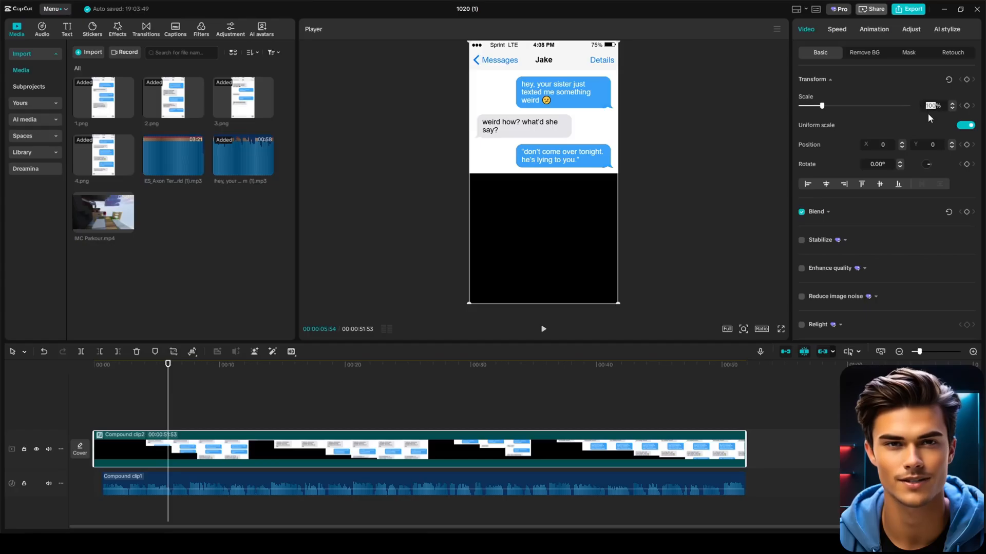
pyautogui.write('85')
pyautogui.press('Return')
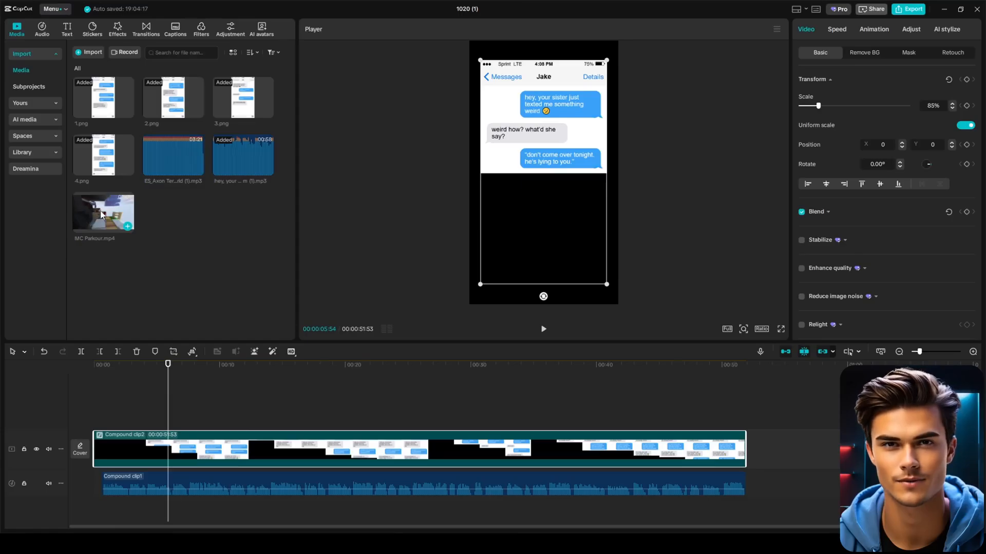
# - Place MC Parkour.mp4 at the timeline start on the track beneath the chat compound clip and enlarge it to fill the vertical frame
pyautogui.moveTo(102, 215); pyautogui.dragTo(89, 413)
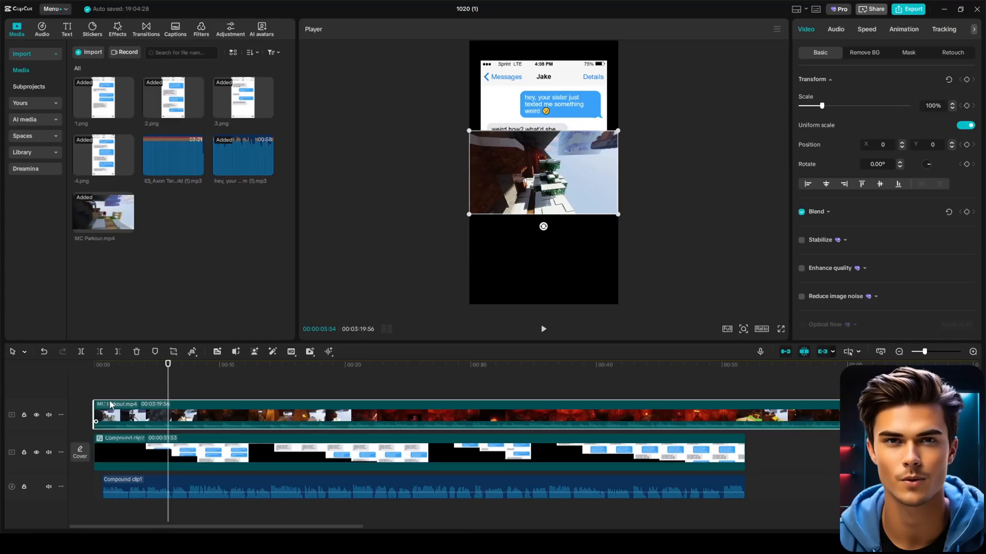
pyautogui.click(123, 454)
pyautogui.moveTo(121, 433); pyautogui.dragTo(119, 411)
pyautogui.click(124, 449)
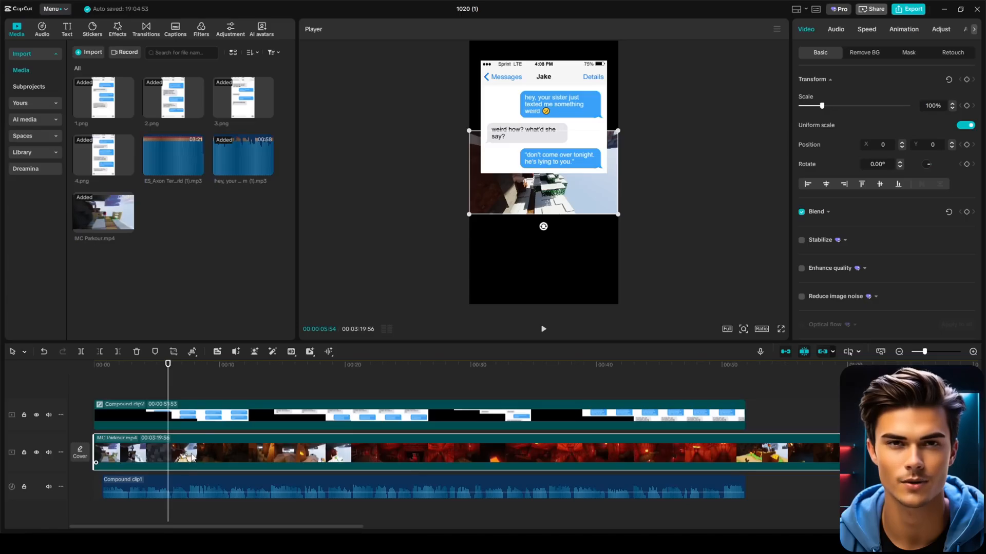
pyautogui.moveTo(617, 217); pyautogui.dragTo(759, 293)
pyautogui.moveTo(823, 362); pyautogui.dragTo(847, 376)
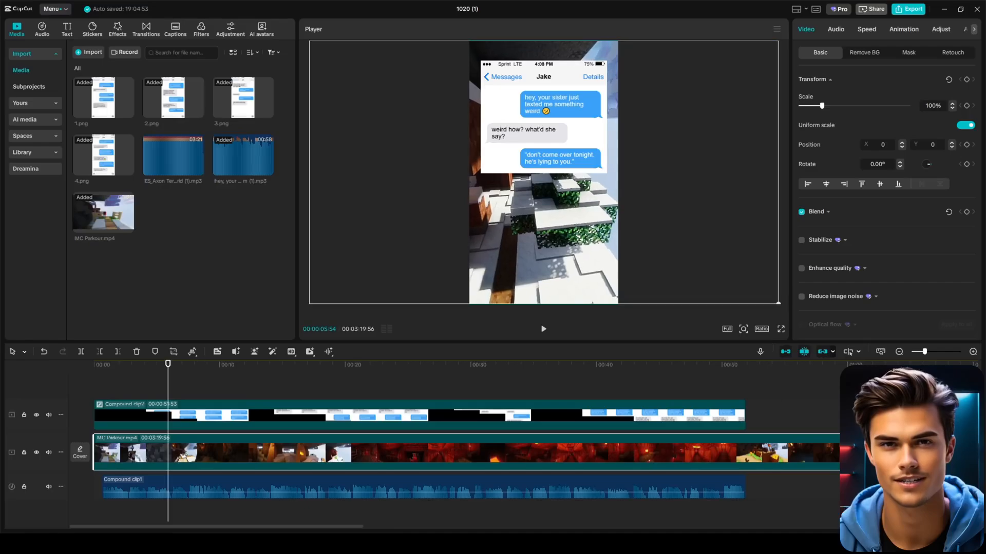
# - Trim the end of MC Parkour.mp4 so it finishes together with the chat compound clip
pyautogui.click(144, 388)
pyautogui.moveTo(144, 387); pyautogui.dragTo(197, 389)
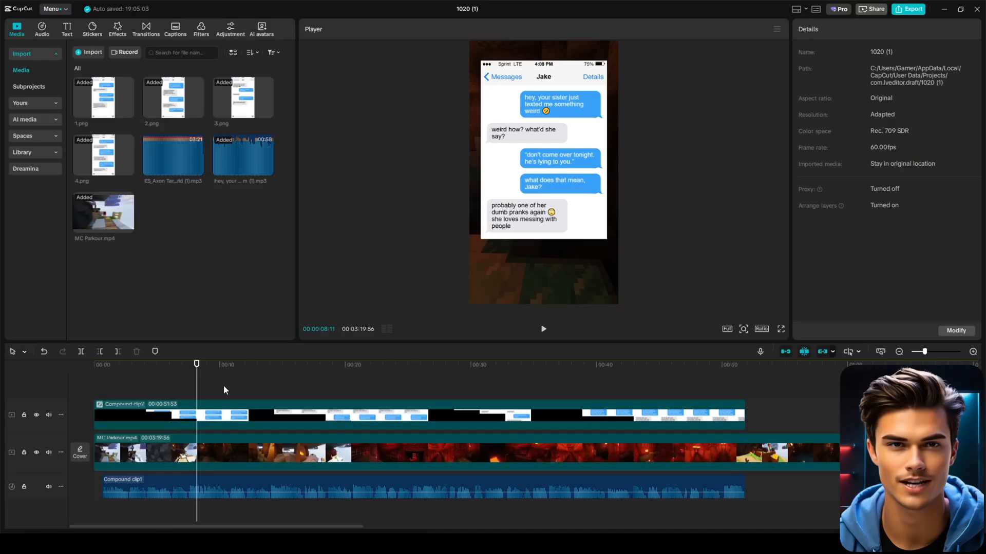
pyautogui.click(742, 365)
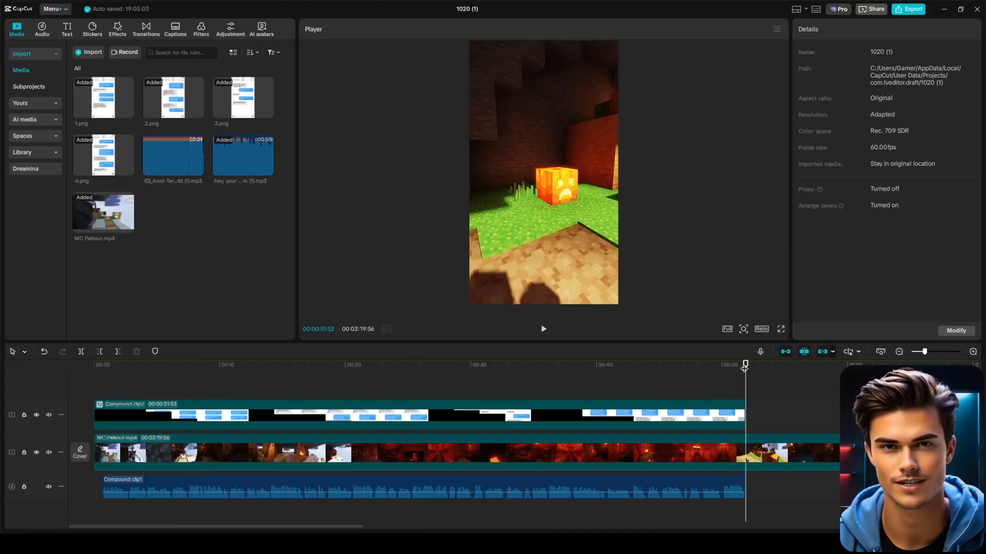
pyautogui.click(767, 459)
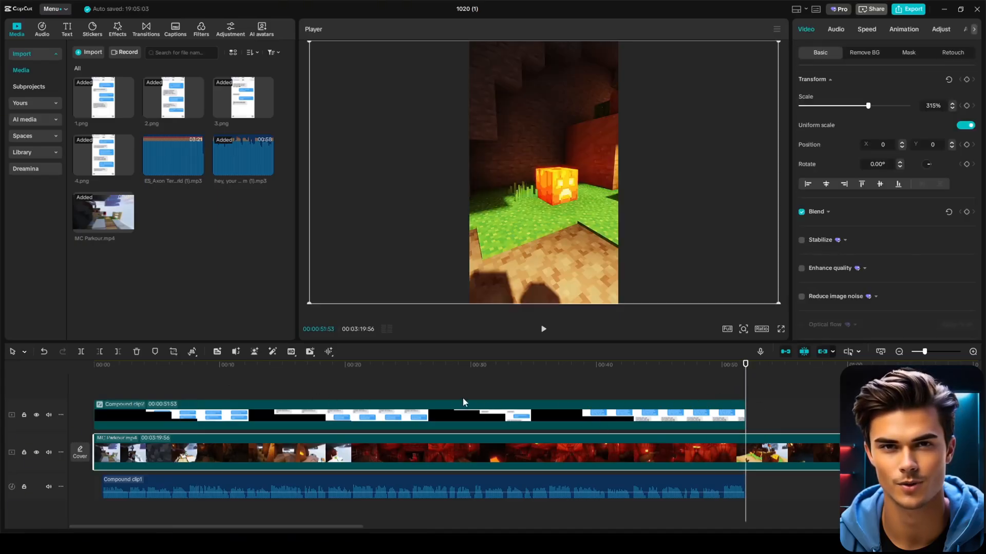
pyautogui.click(117, 351)
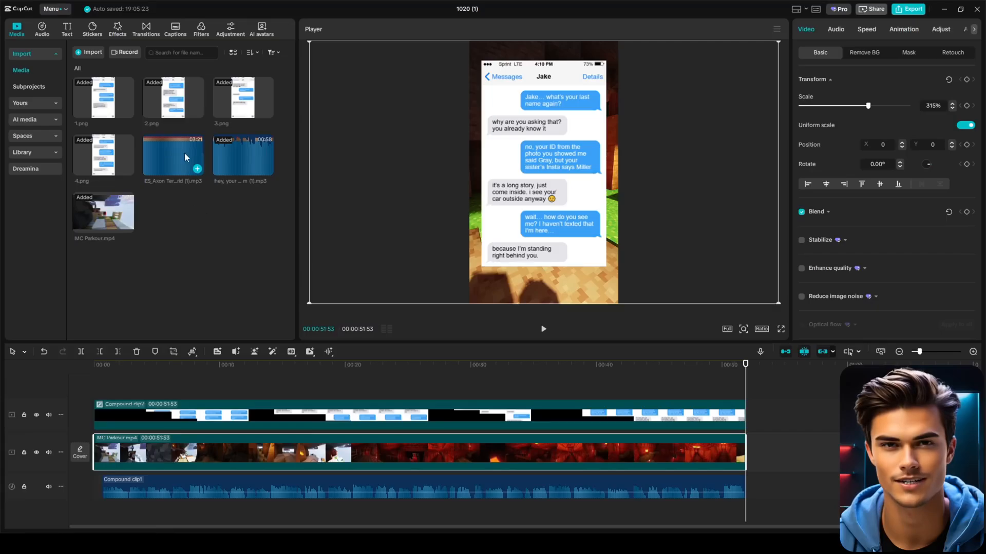
# - Place the ES_Axon Terminal - Out To The World music at the timeline start beneath the voiceover and set its volume to -20 dB
pyautogui.moveTo(177, 150); pyautogui.dragTo(91, 518)
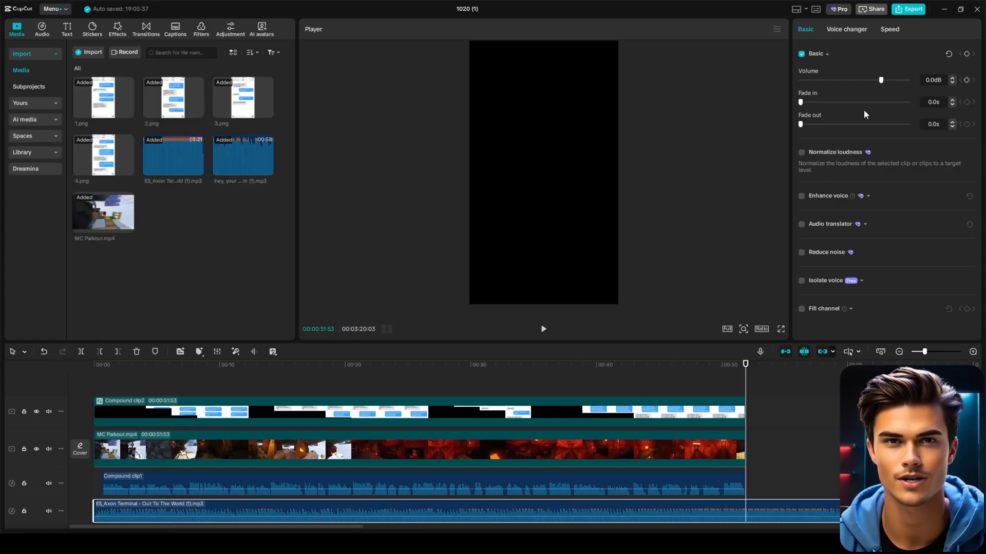
pyautogui.moveTo(881, 81); pyautogui.dragTo(854, 81)
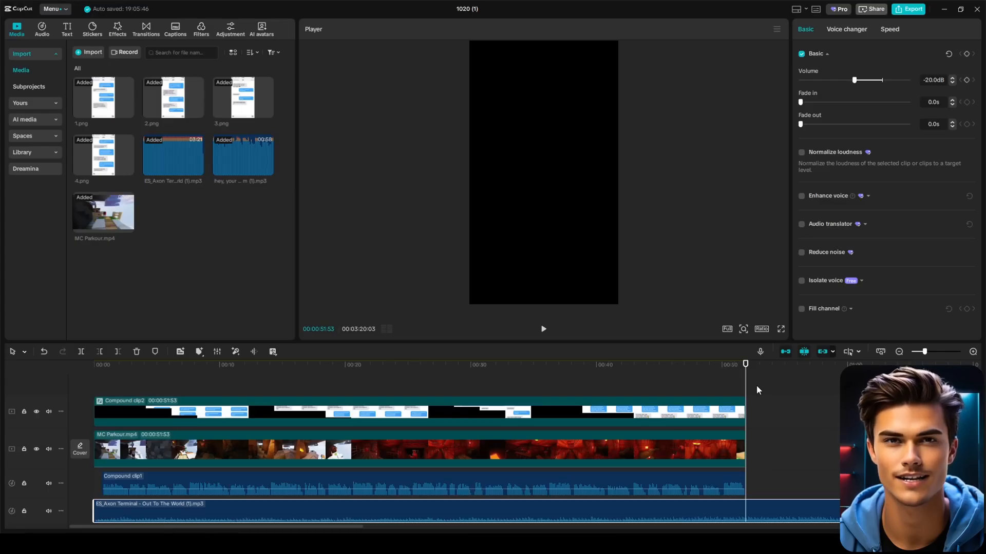
# - Trim the music to end with the video clips and set both its fade in and fade out to 1 second
pyautogui.click(117, 351)
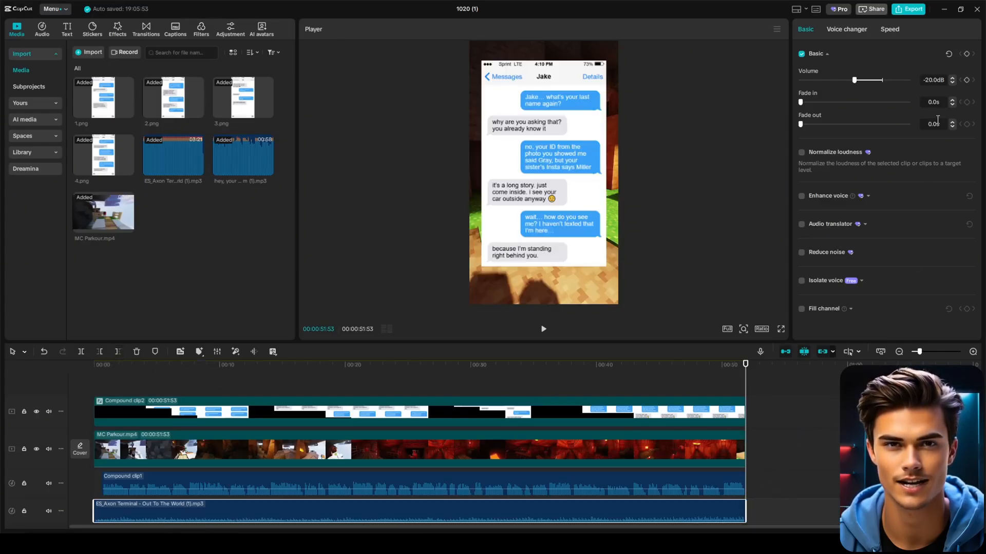
pyautogui.moveTo(938, 103); pyautogui.dragTo(929, 124)
pyautogui.write('1s')
pyautogui.press('Return')
pyautogui.write('1')
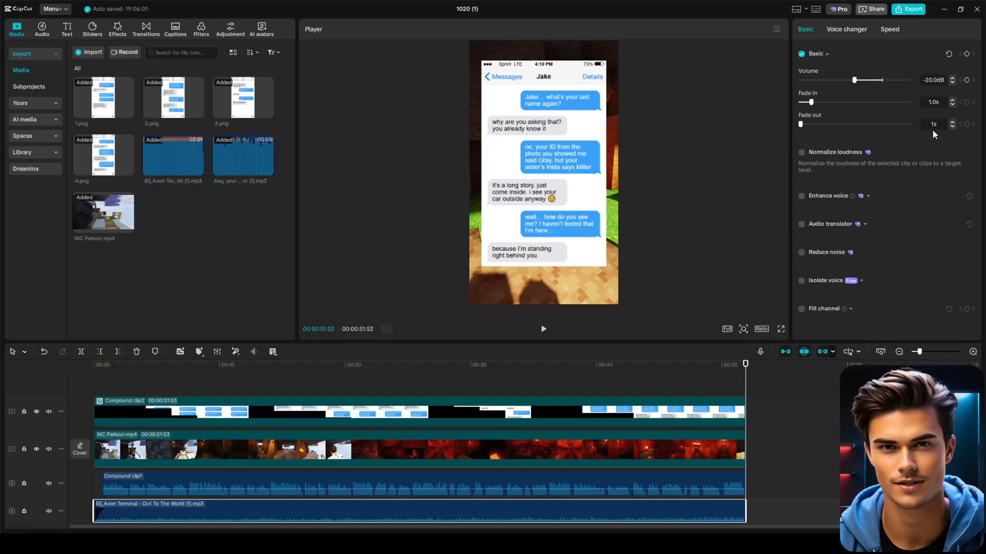
pyautogui.press('Return')
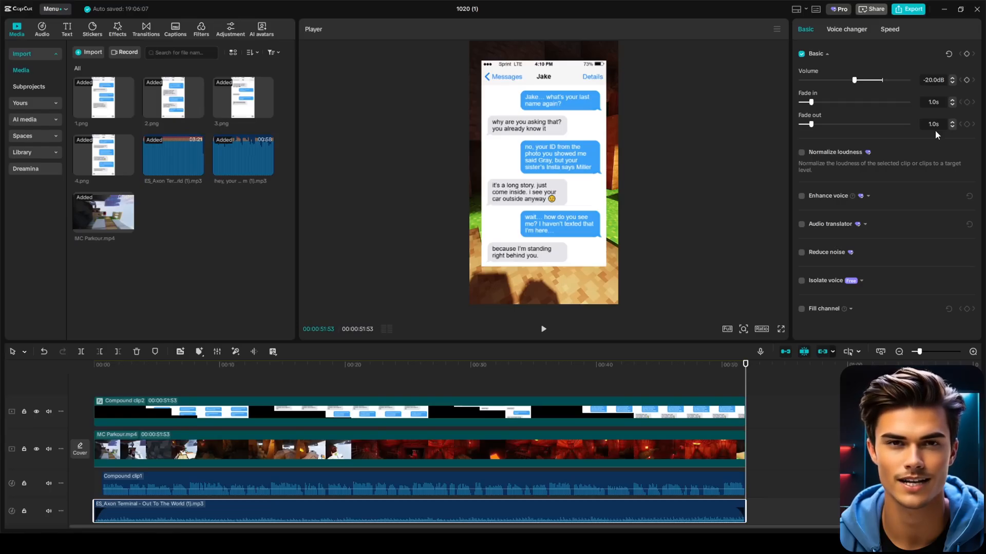
# - Combine the chat compound clip and MC Parkour.mp4 into one compound clip
pyautogui.click(230, 380)
pyautogui.moveTo(230, 380); pyautogui.dragTo(389, 448)
pyautogui.rightClick(389, 448)
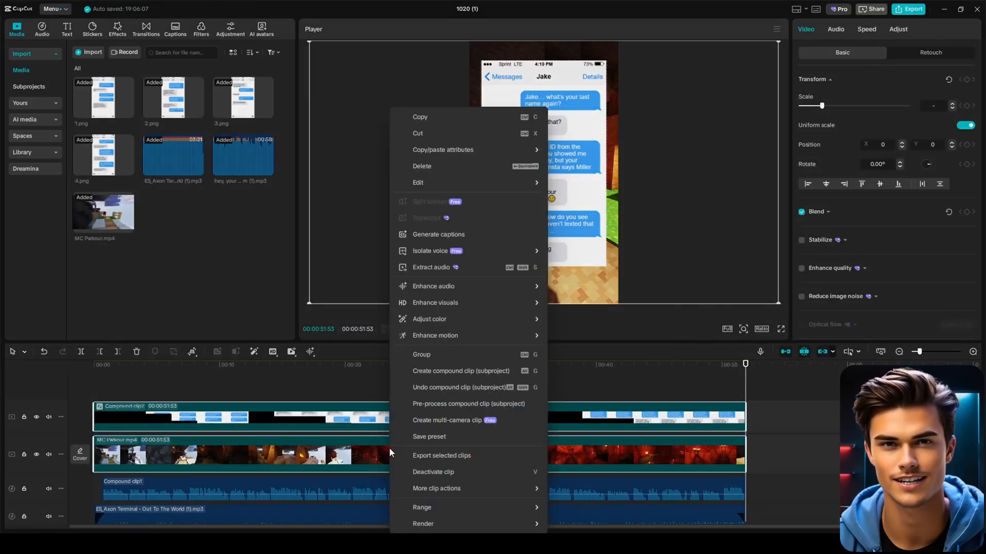
pyautogui.click(447, 371)
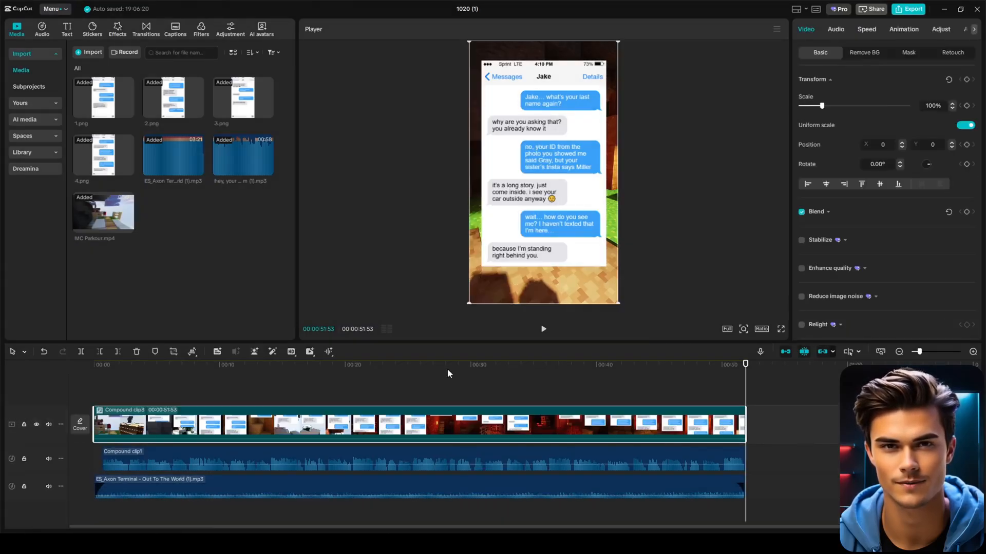
# - Apply the Fade In and Fade Out animations to the combined video compound clip
pyautogui.click(905, 30)
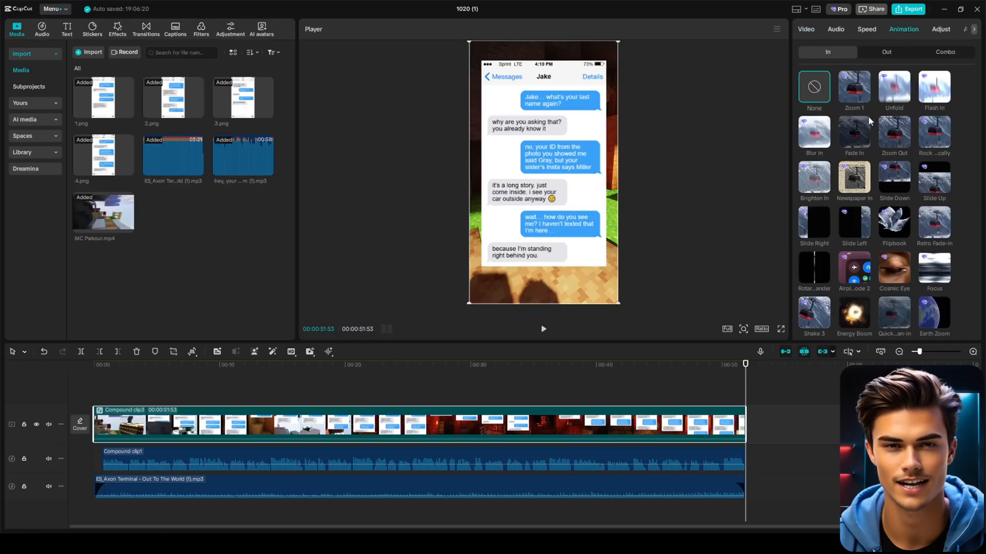
pyautogui.click(855, 132)
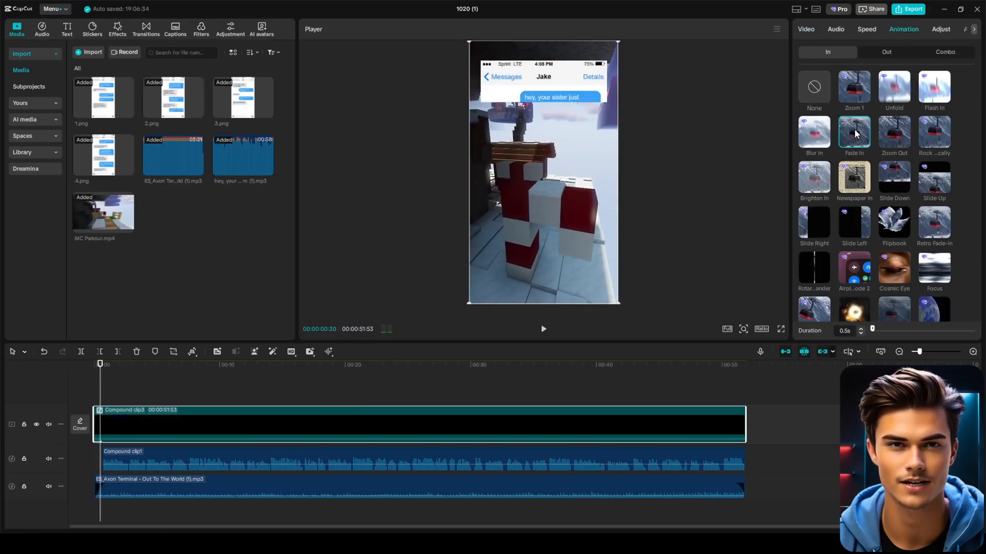
pyautogui.click(889, 54)
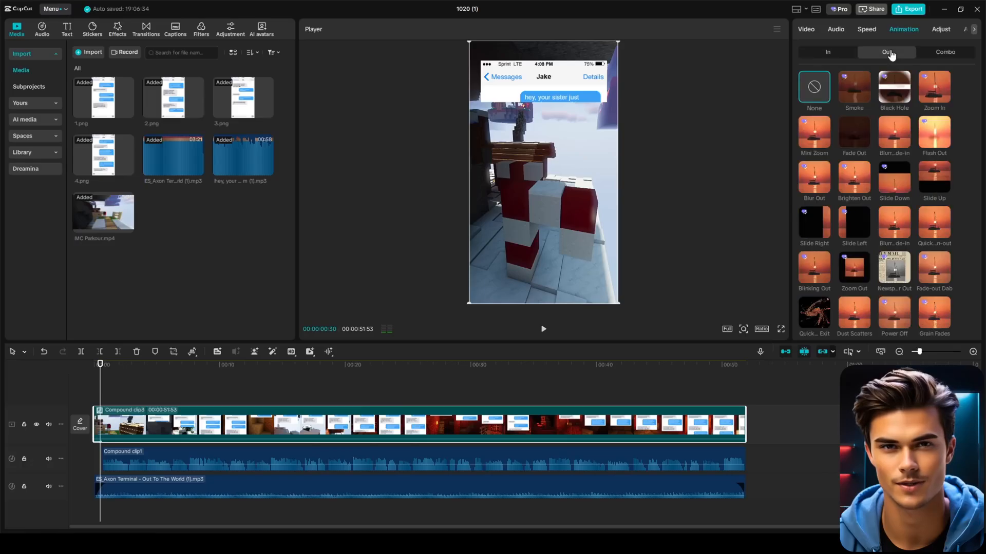
pyautogui.click(855, 132)
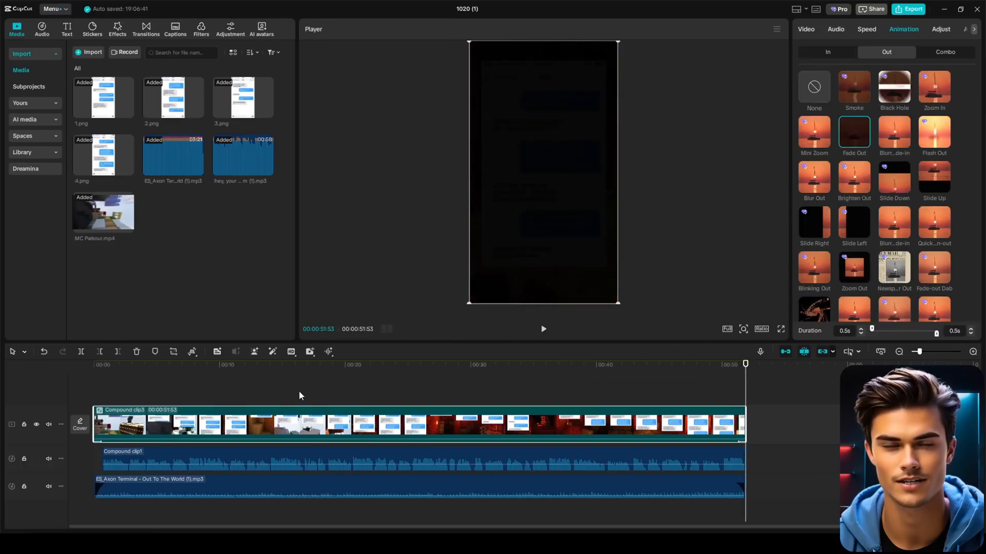
# - Preview the opening of the edit and export the video as a 1080P, 60fps H.264 mp4
pyautogui.moveTo(123, 388); pyautogui.dragTo(194, 383)
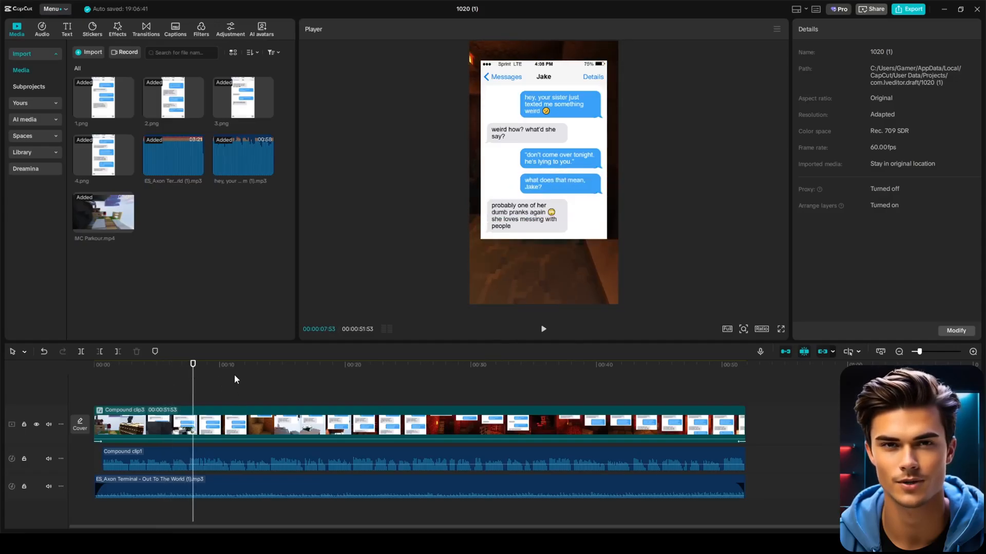
pyautogui.click(914, 9)
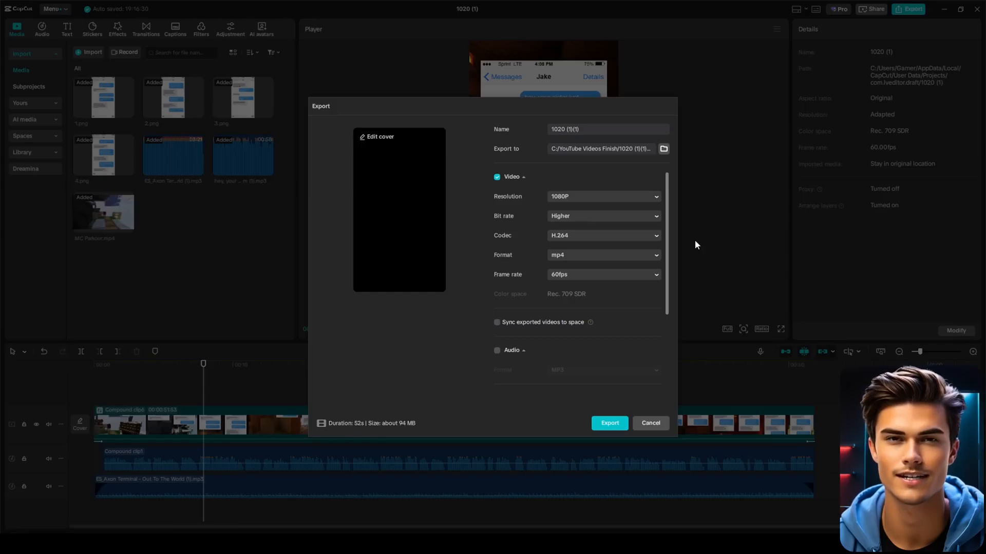
pyautogui.click(610, 424)
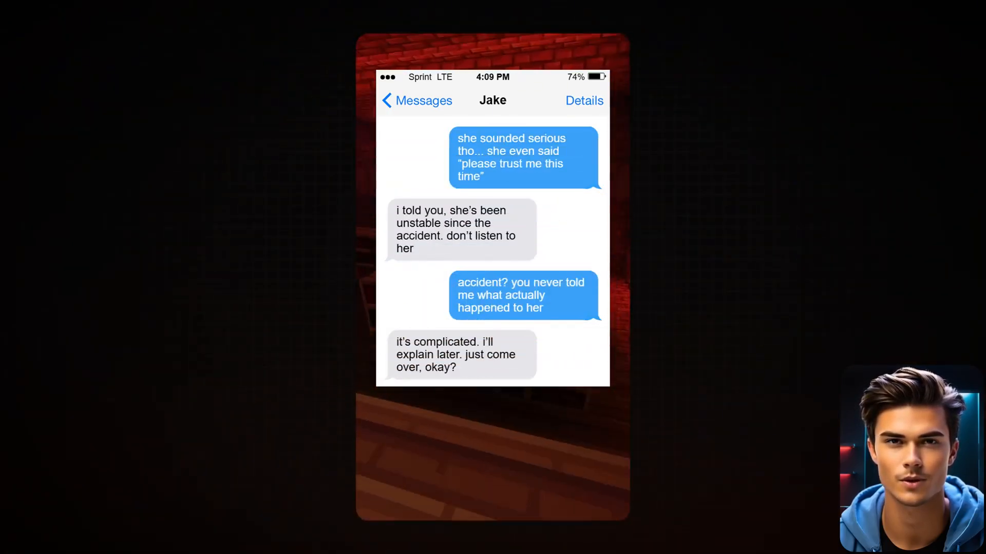
# - In YouTube Studio, title the uploaded Short "My Boyfriend’s Sister Texted Me the Truth #FakeTextMessageStory#ChatStoryMystery#TextMessageThriller"
pyautogui.click(496, 356)
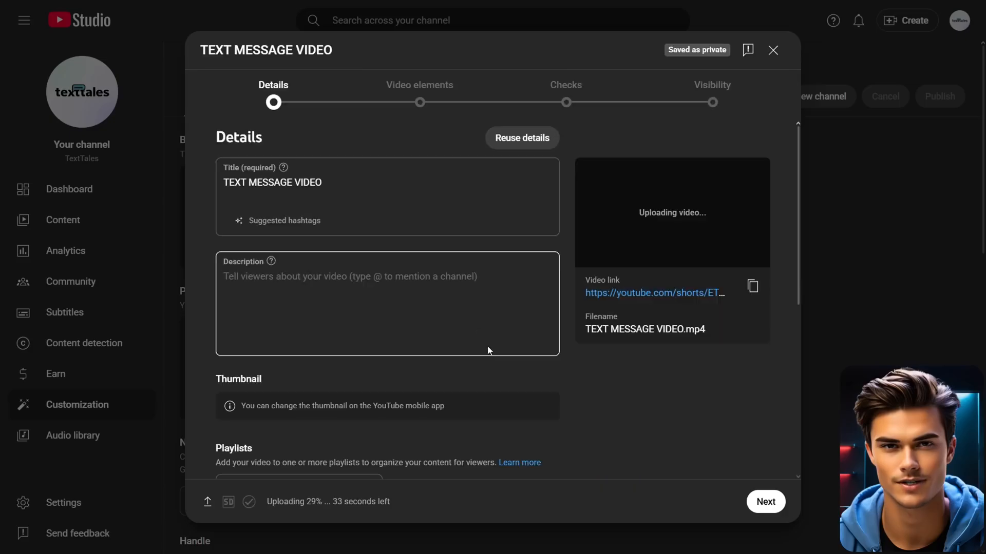
pyautogui.click(353, 194)
pyautogui.tripleClick(342, 183)
pyautogui.write('My Boyfriend’s Sister Texted Me the Truth #FakeTextMessageStory#ChatStoryMystery#TextMessageThriller')
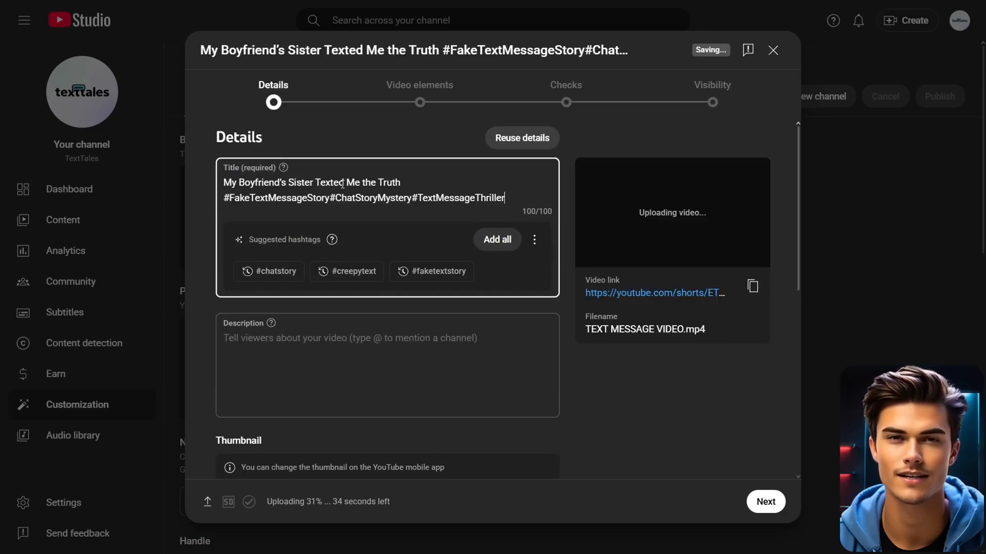
pyautogui.click(565, 207)
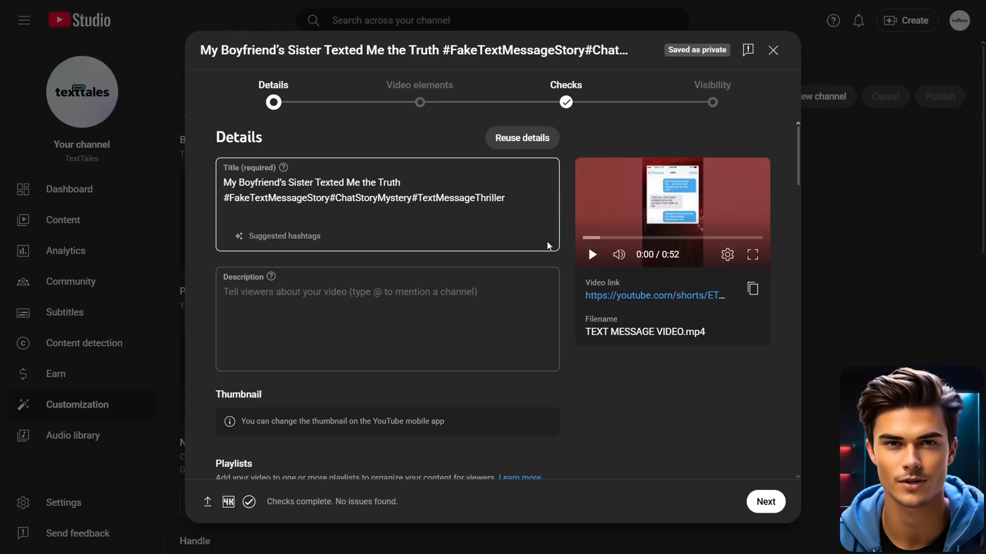
# - Proceed through the video elements and checks stages and publish the Short with Public visibility
pyautogui.click(764, 502)
pyautogui.click(762, 503)
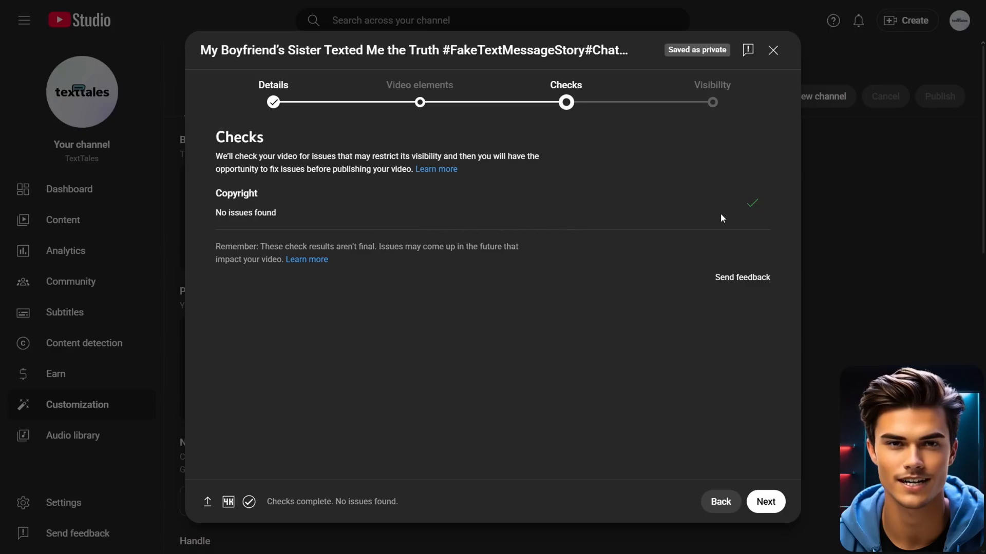
pyautogui.click(763, 503)
pyautogui.click(762, 504)
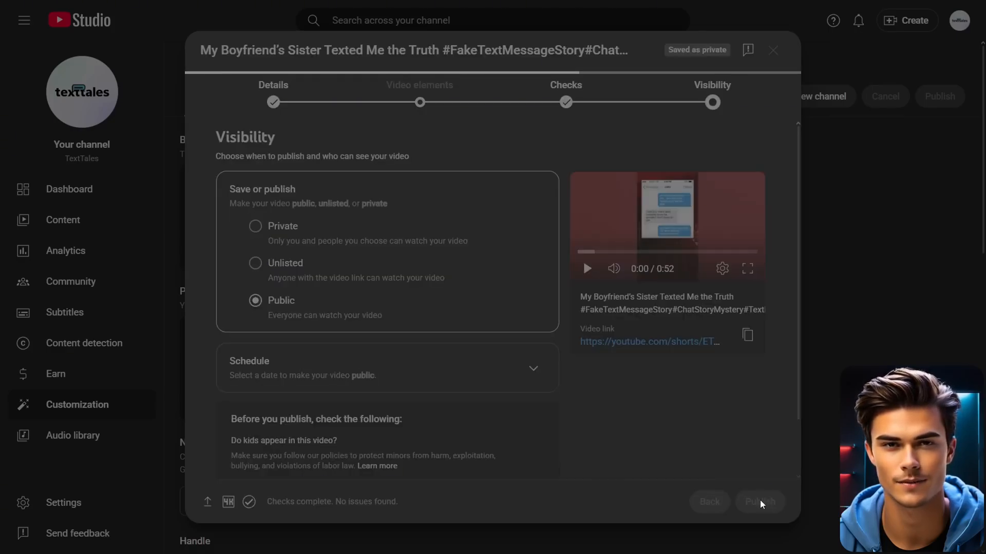